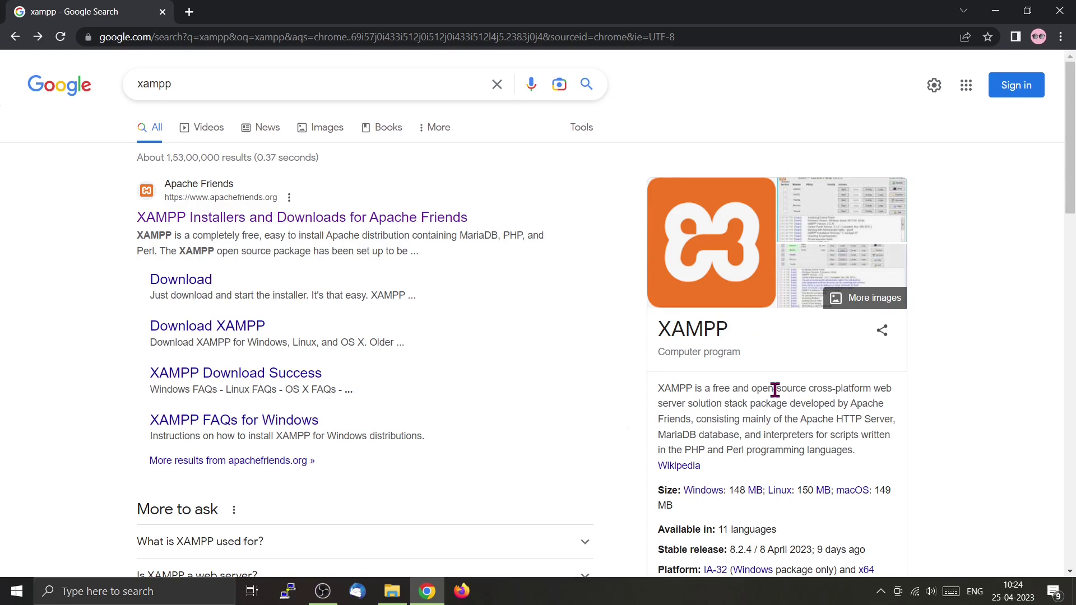
Open the Apache Friends XAMPP site from the xampp search results and scroll down its homepage.
left_click_drag(185, 88, 118, 101)
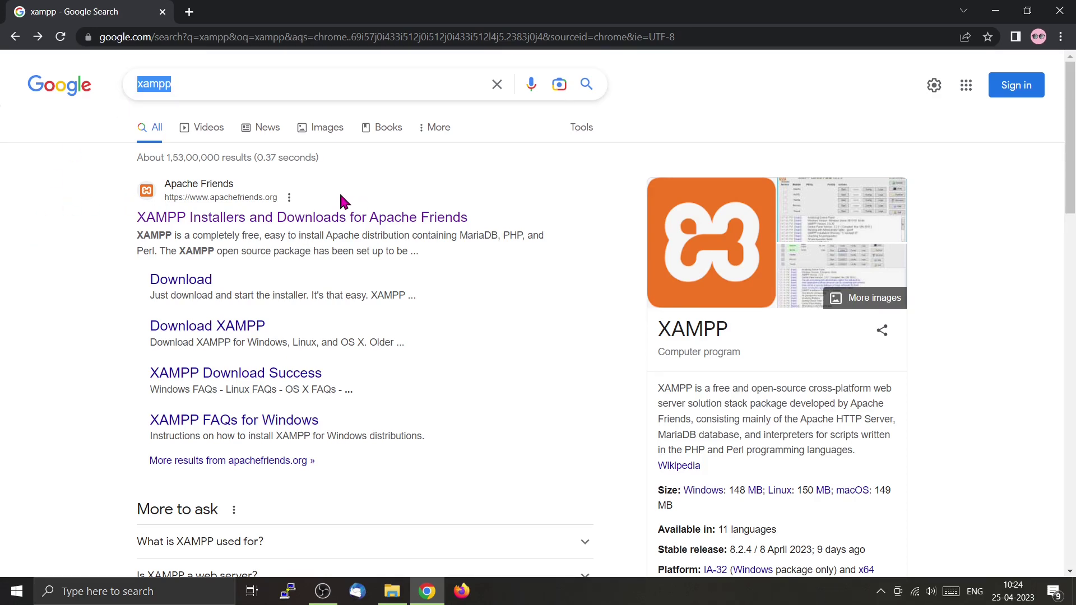
left_click(205, 230)
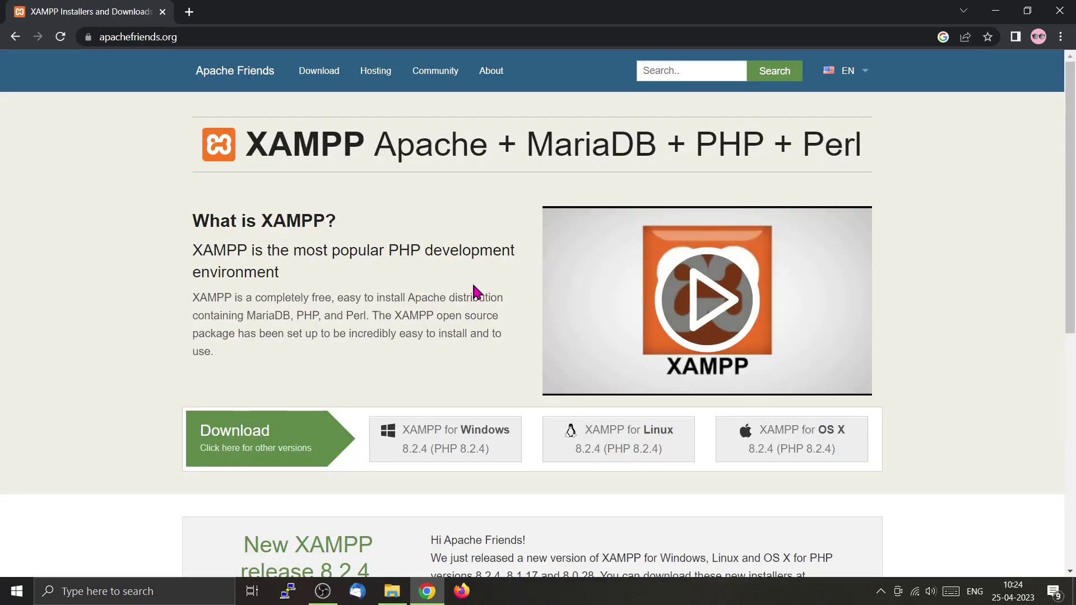
scroll(474, 291, "down", 2)
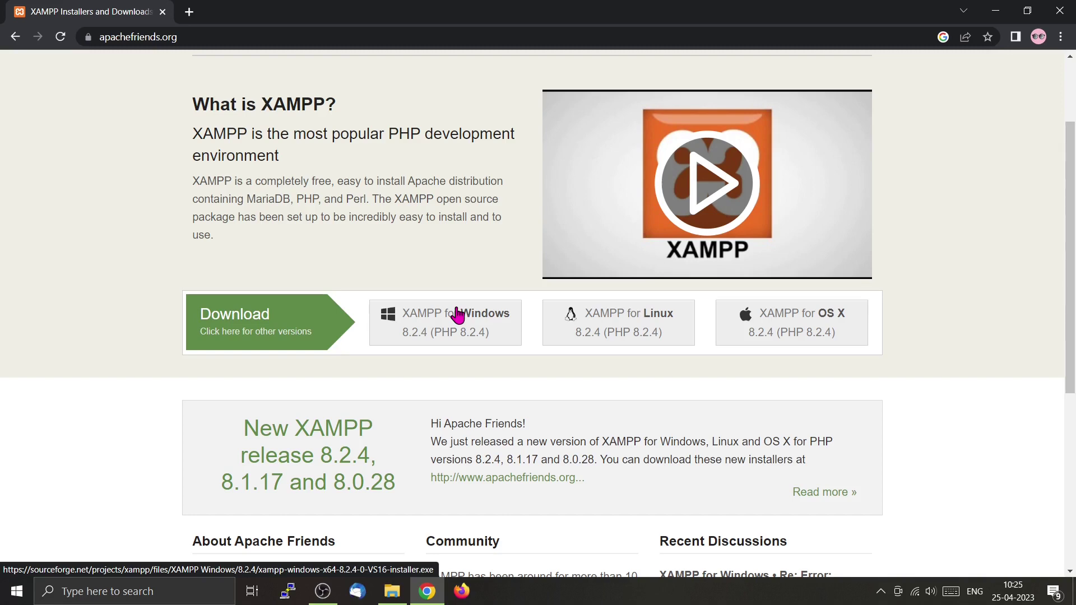
Dismiss the UAC warning and keep the default XAMPP components.
left_click(994, 20)
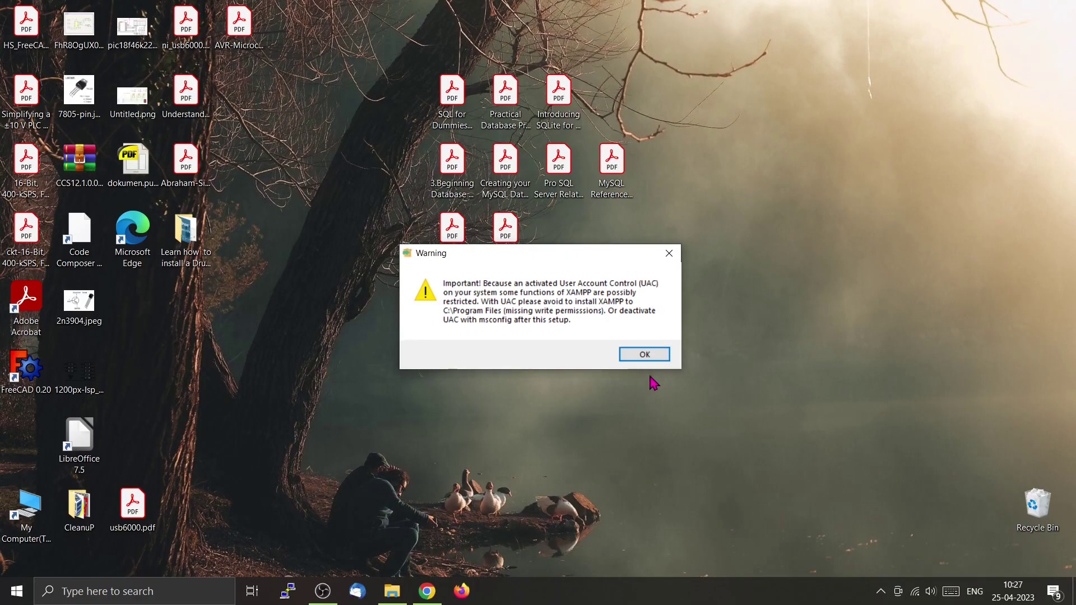
left_click(650, 358)
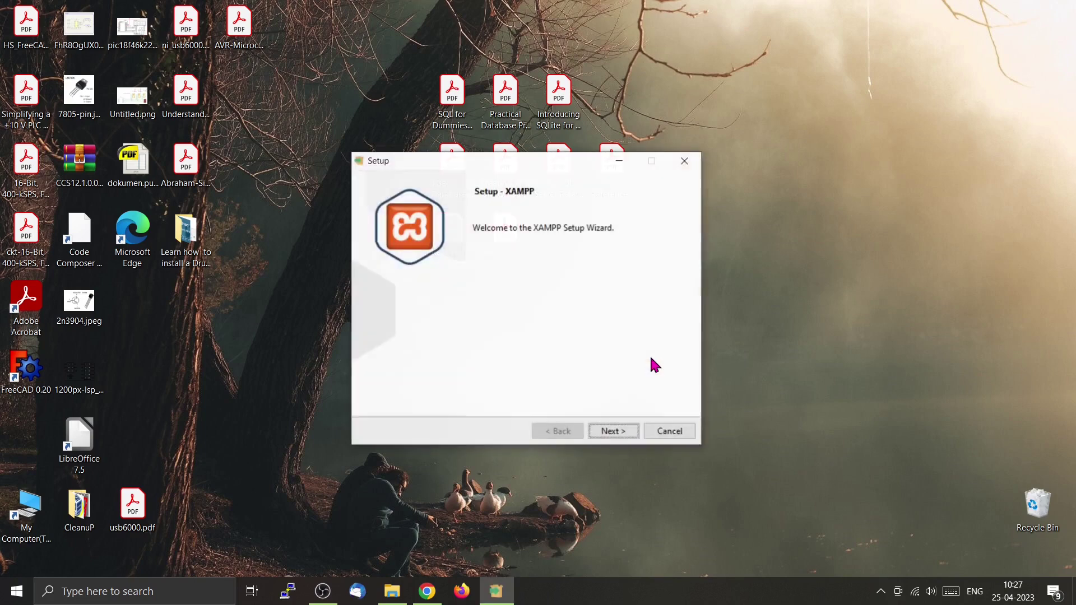
left_click(623, 438)
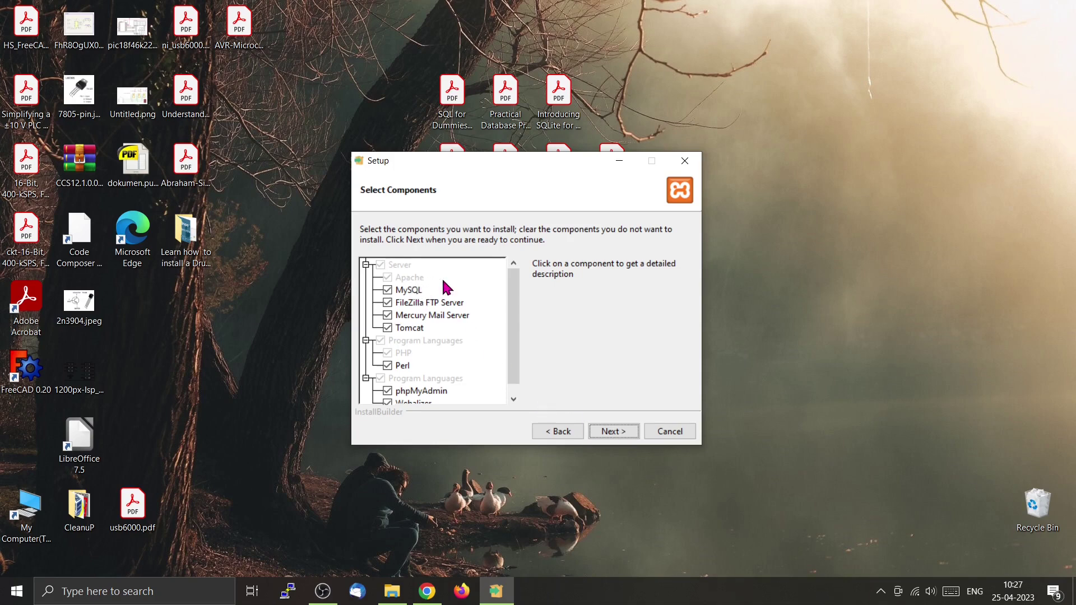
scroll(434, 287, "down", 1)
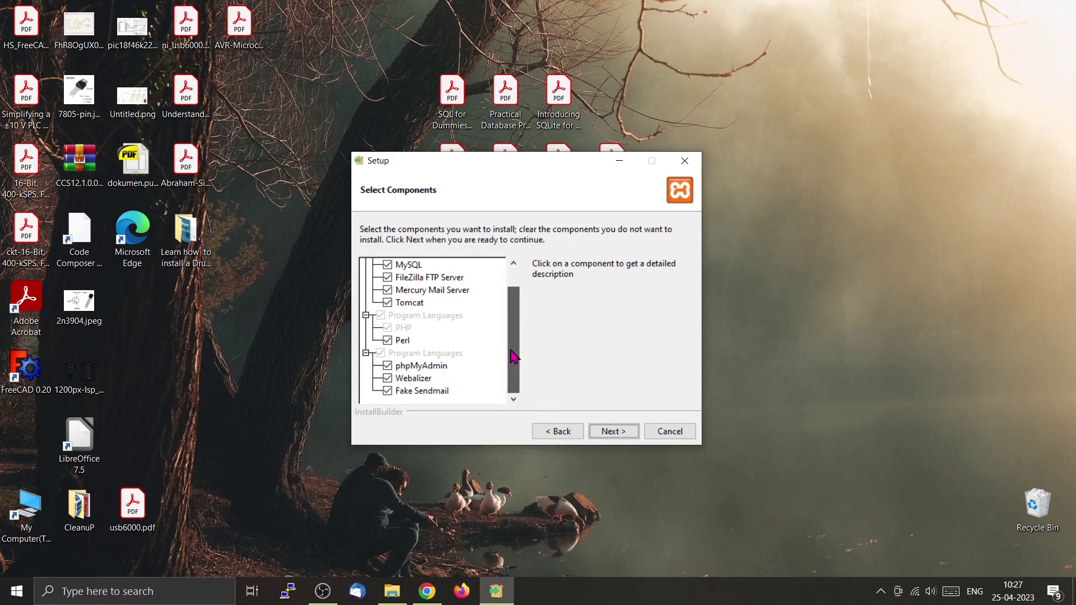
scroll(514, 357, "up", 1)
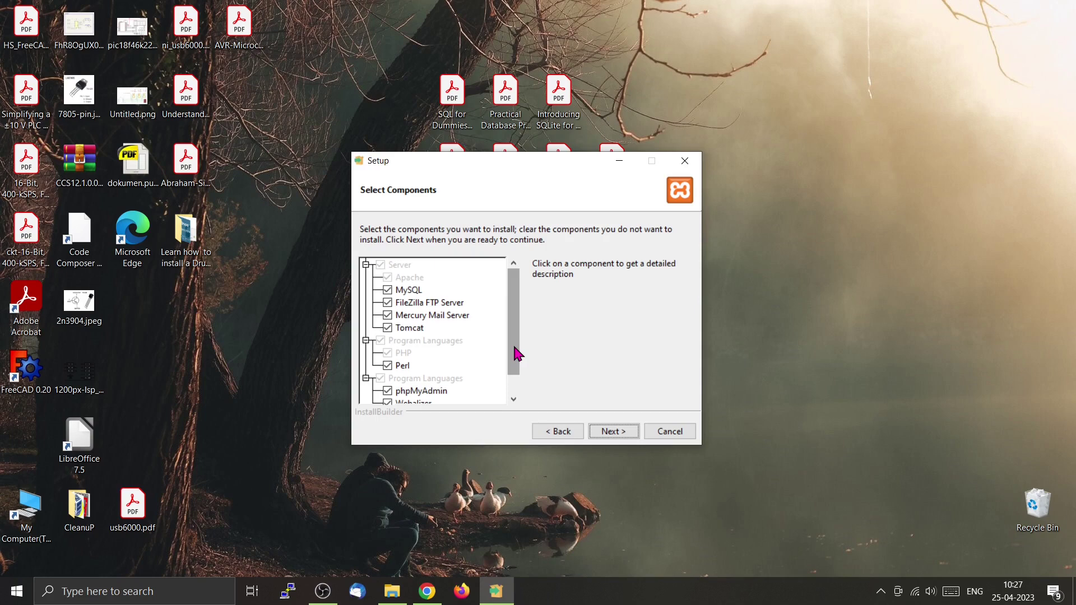
left_click(631, 438)
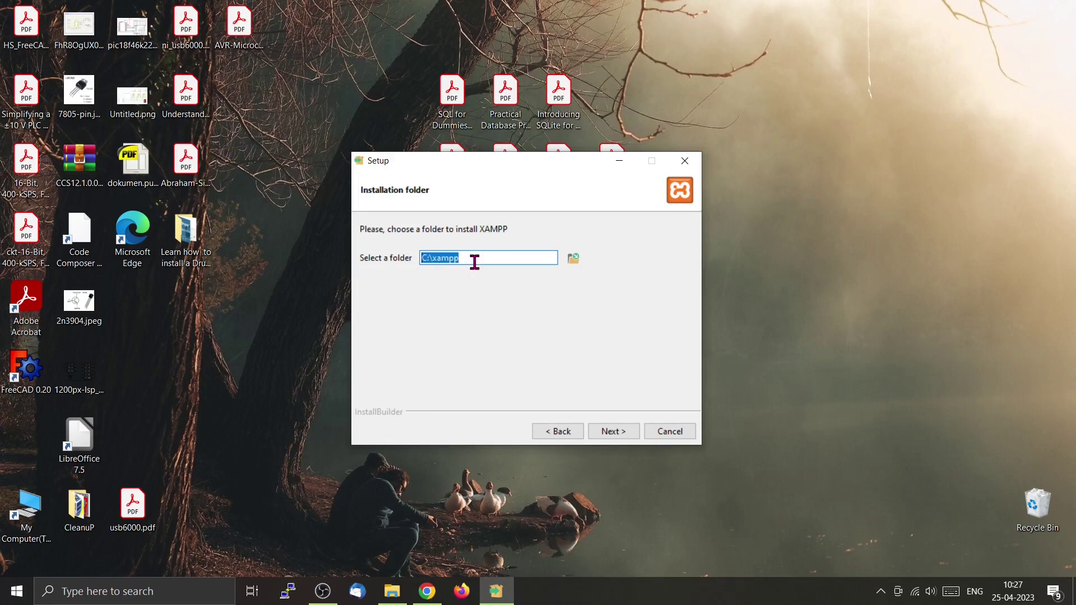
Install XAMPP into C:\xampp with the default language and finish with the Control Panel launching.
left_click(622, 432)
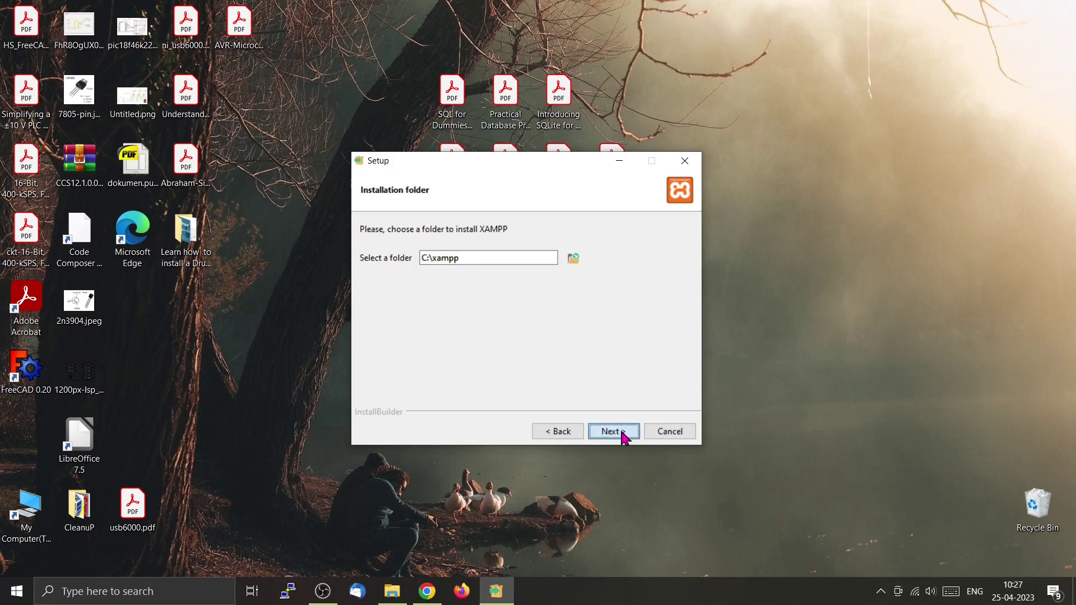
left_click(622, 432)
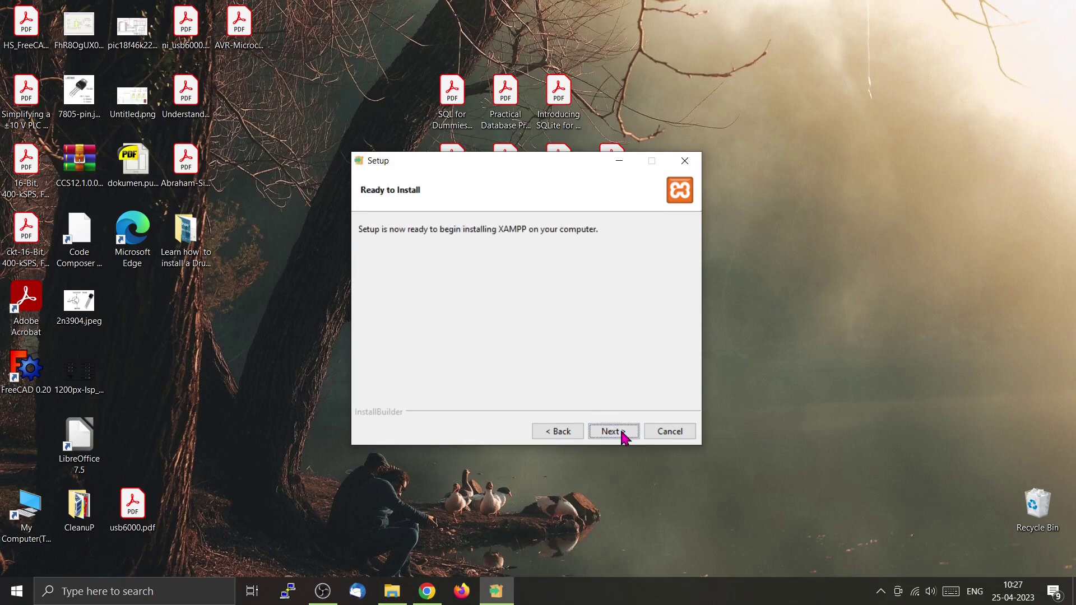
left_click(622, 432)
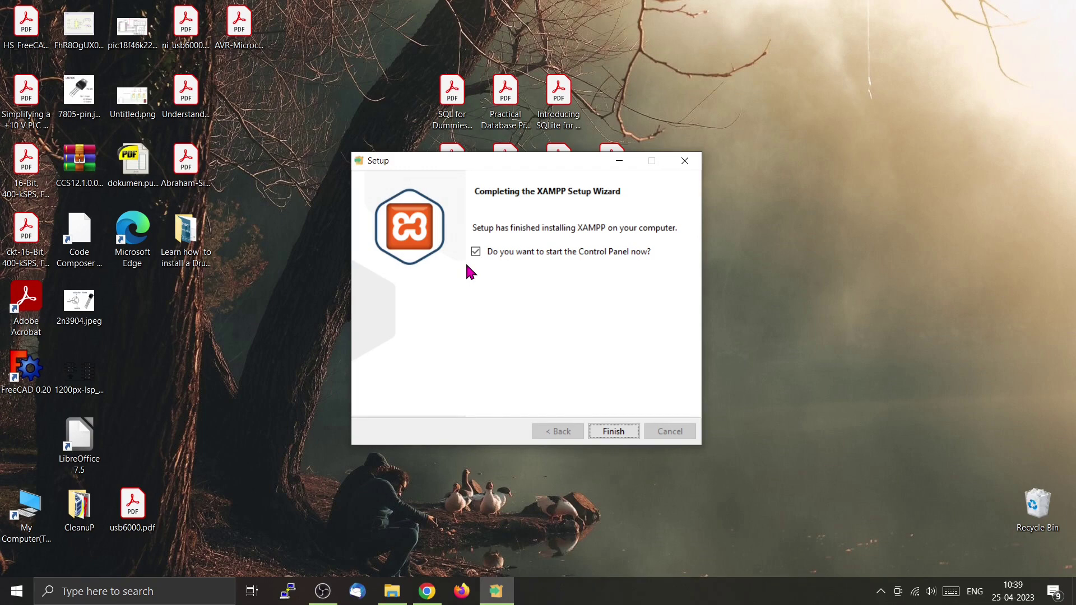
left_click(618, 433)
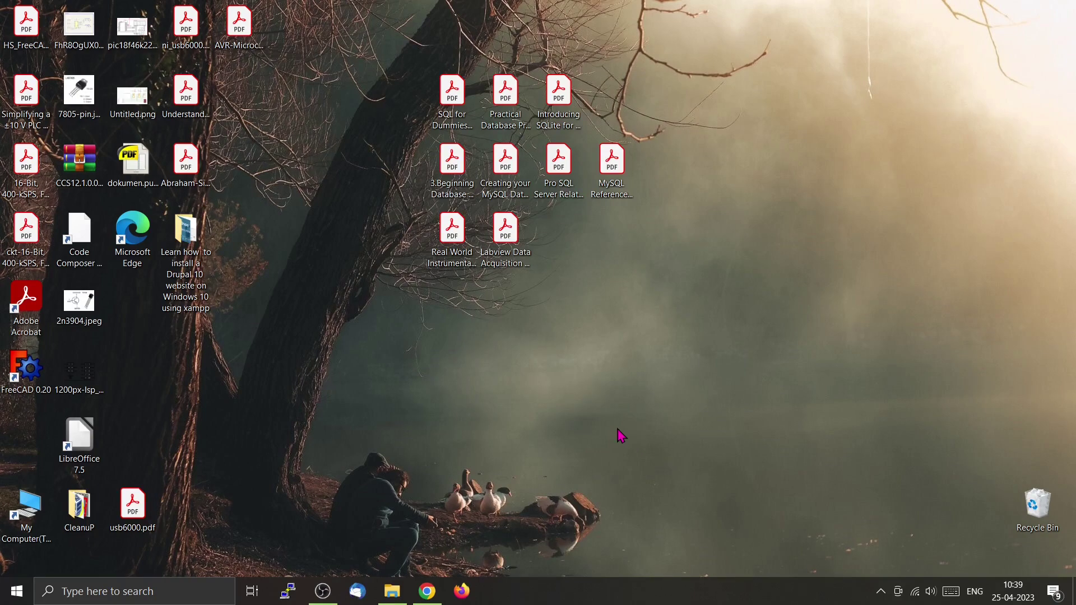
Centre the Control Panel, start Apache and MySQL, and open the XAMPP dashboard via Apache's Admin button.
left_click_drag(313, 15, 595, 73)
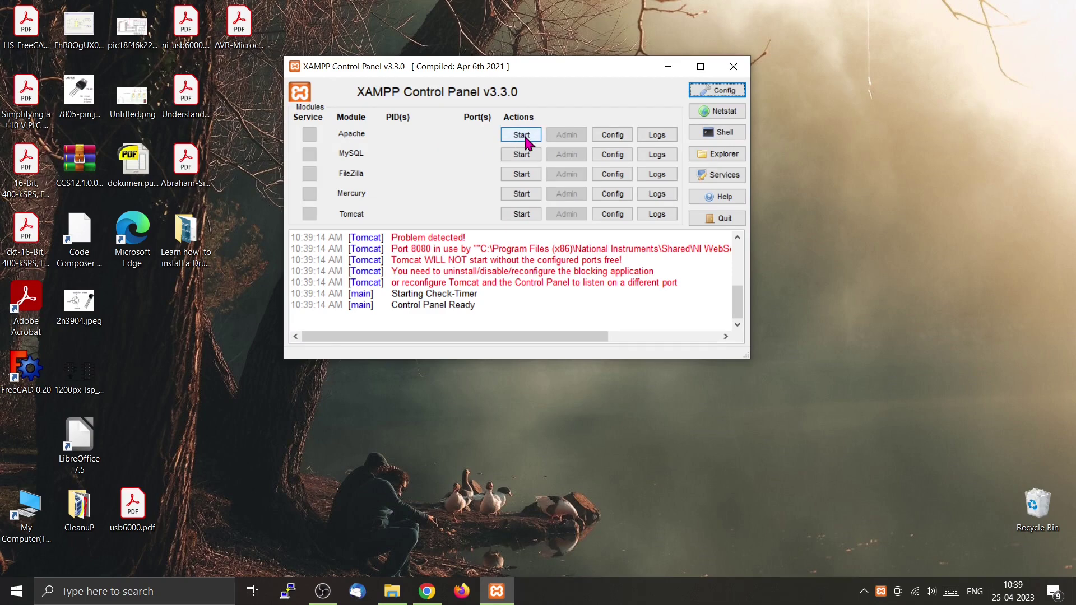
left_click(525, 140)
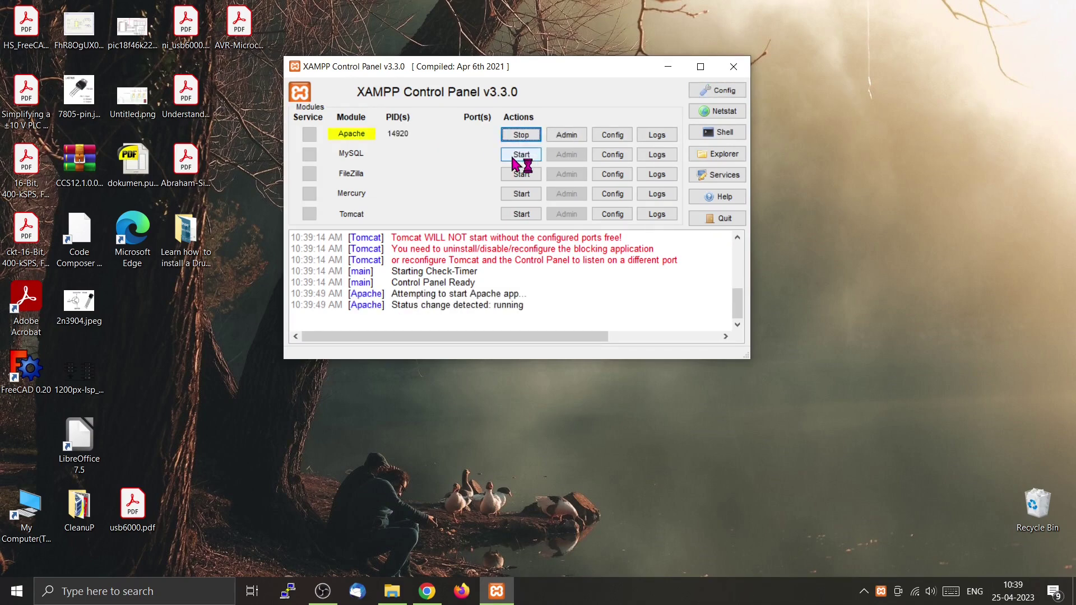
left_click(525, 158)
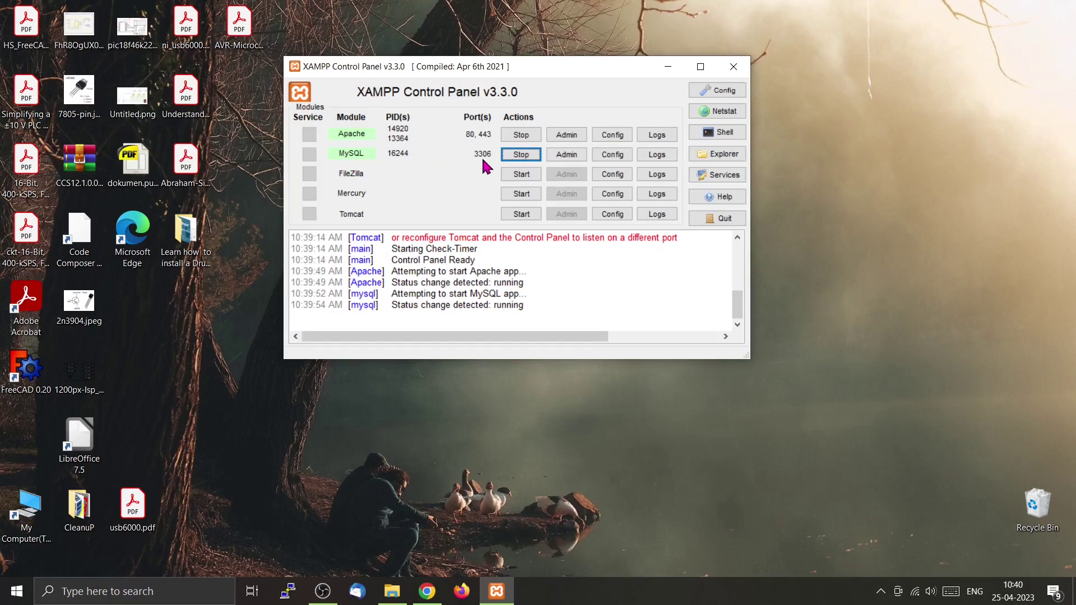
left_click(575, 141)
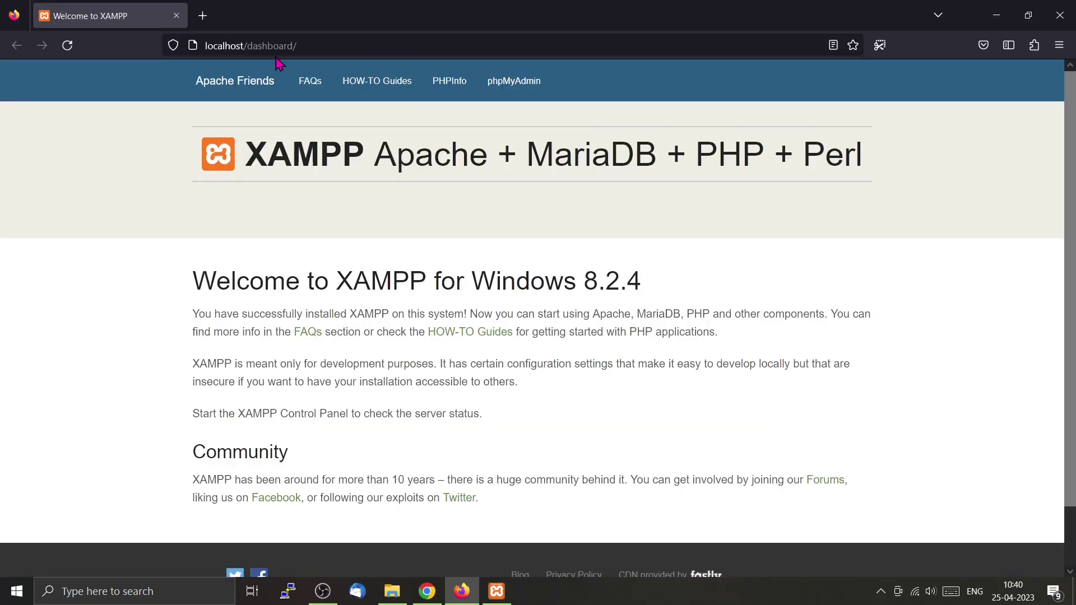
Review the PHP info page, close its tab, and open phpMyAdmin from the dashboard.
left_click(332, 39)
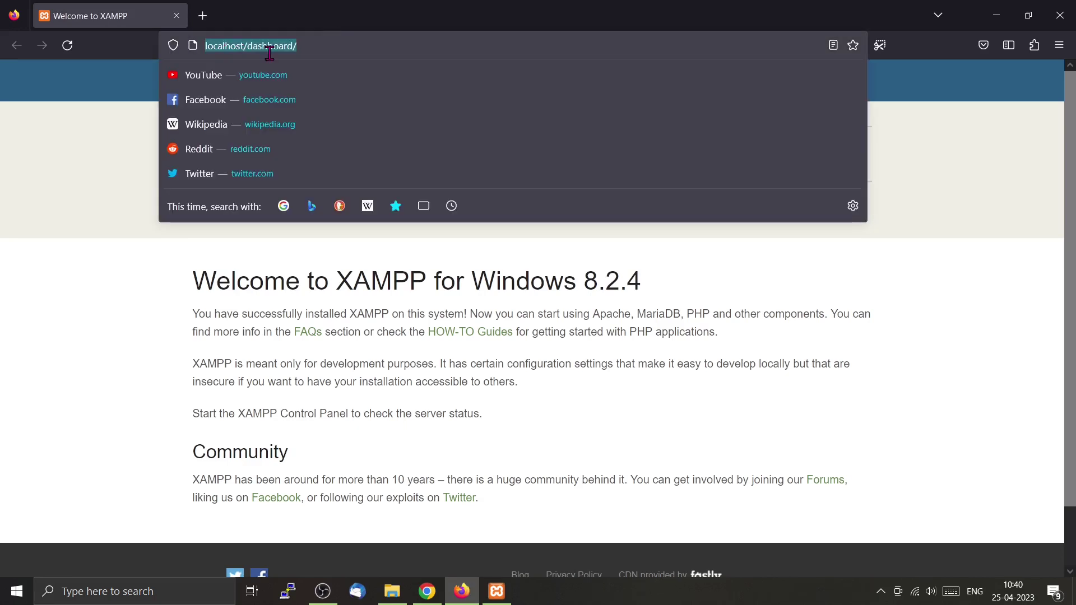
left_click(76, 146)
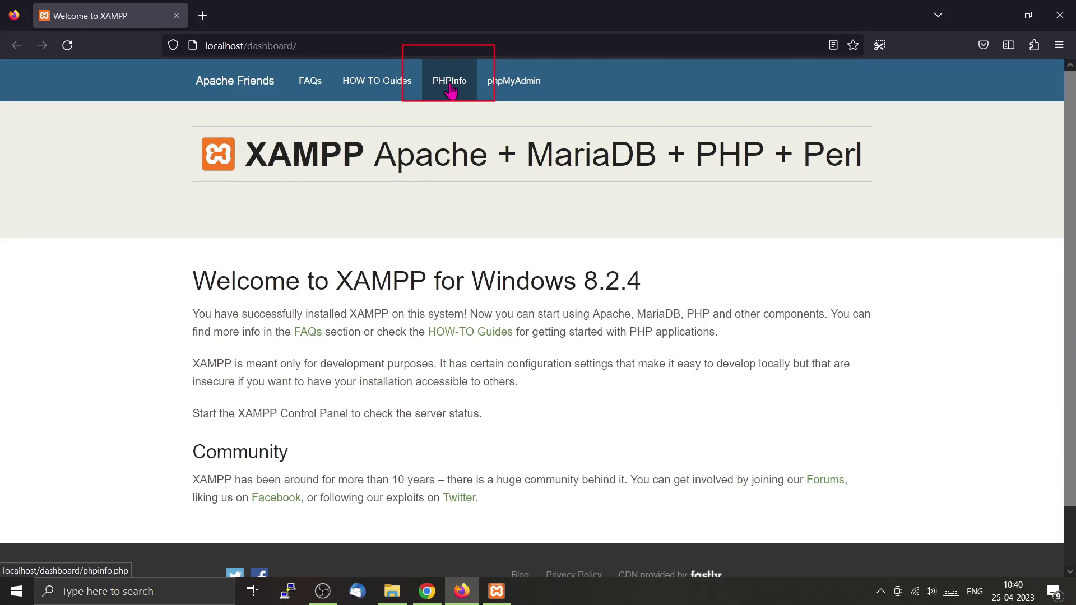
left_click(451, 90)
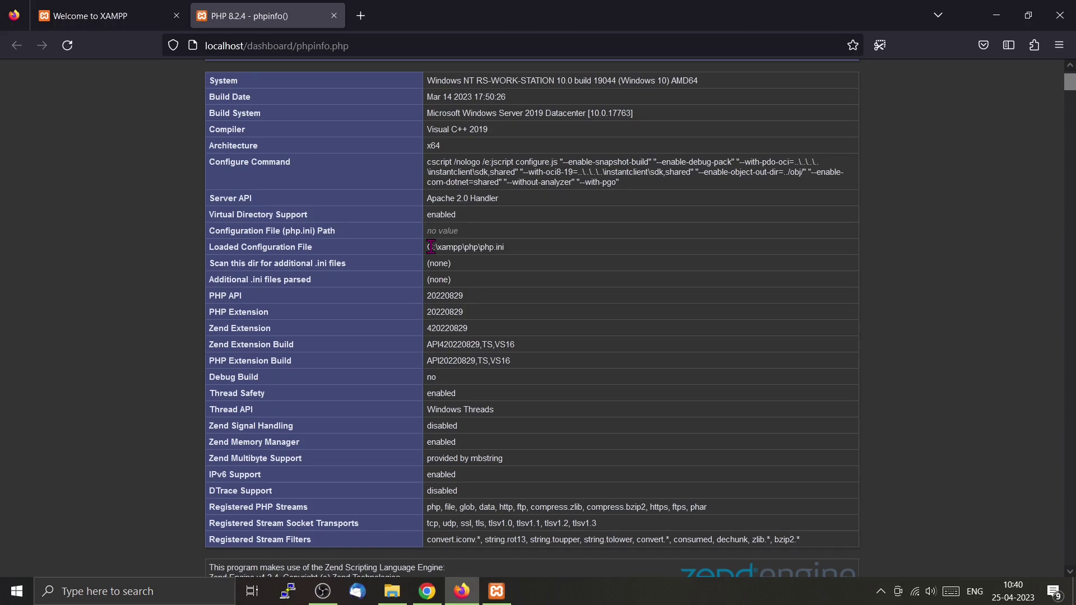
scroll(580, 293, "down", 5)
scroll(580, 293, "down", 1)
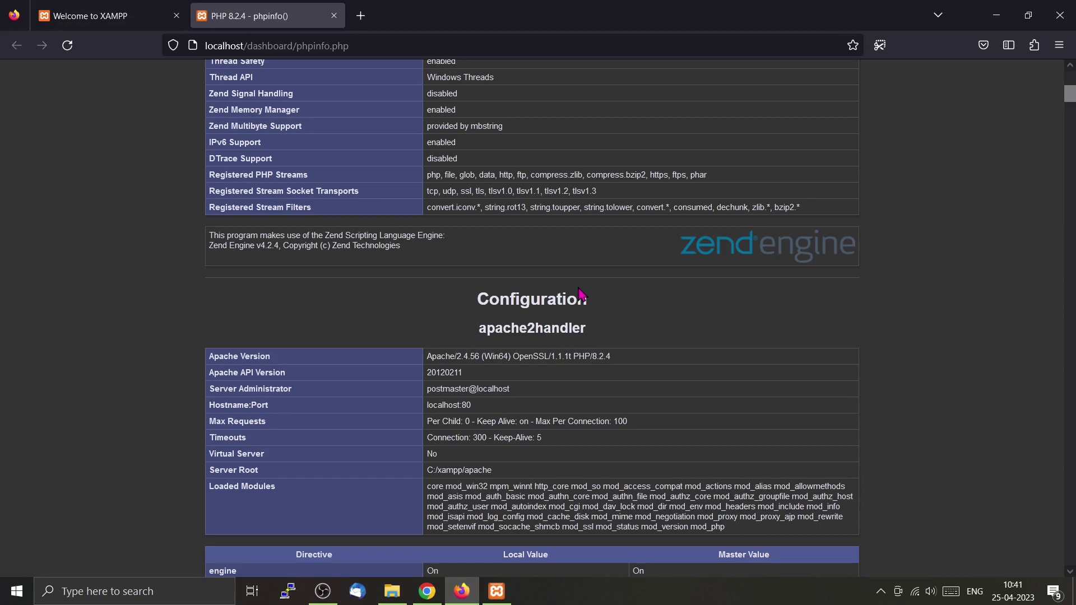
key("ctrl+w")
left_click(513, 83)
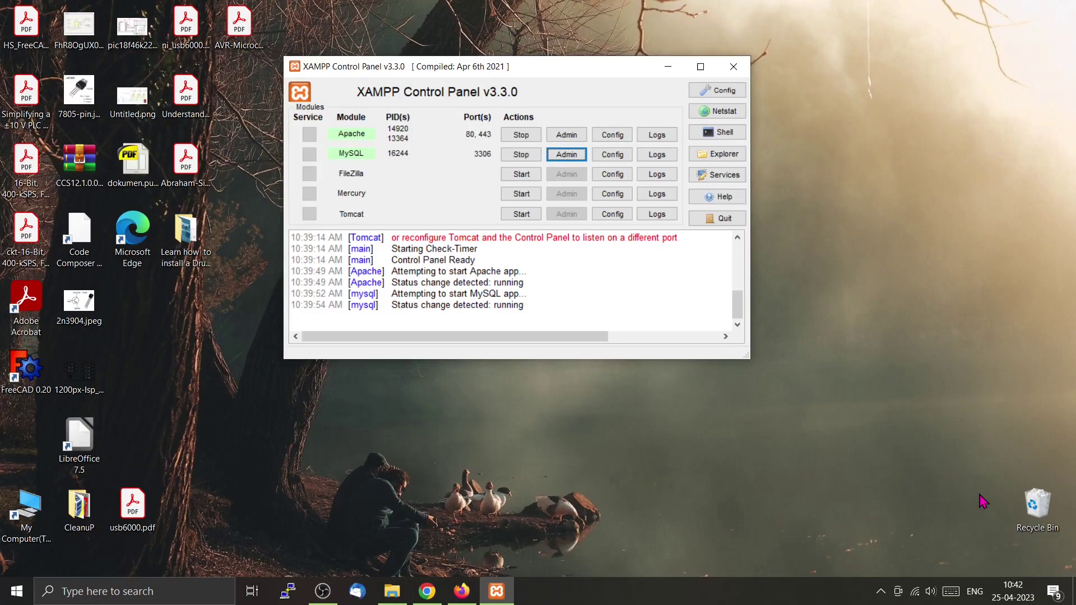
View the Apache configuration file list, then the MySQL configuration file list.
left_click(611, 134)
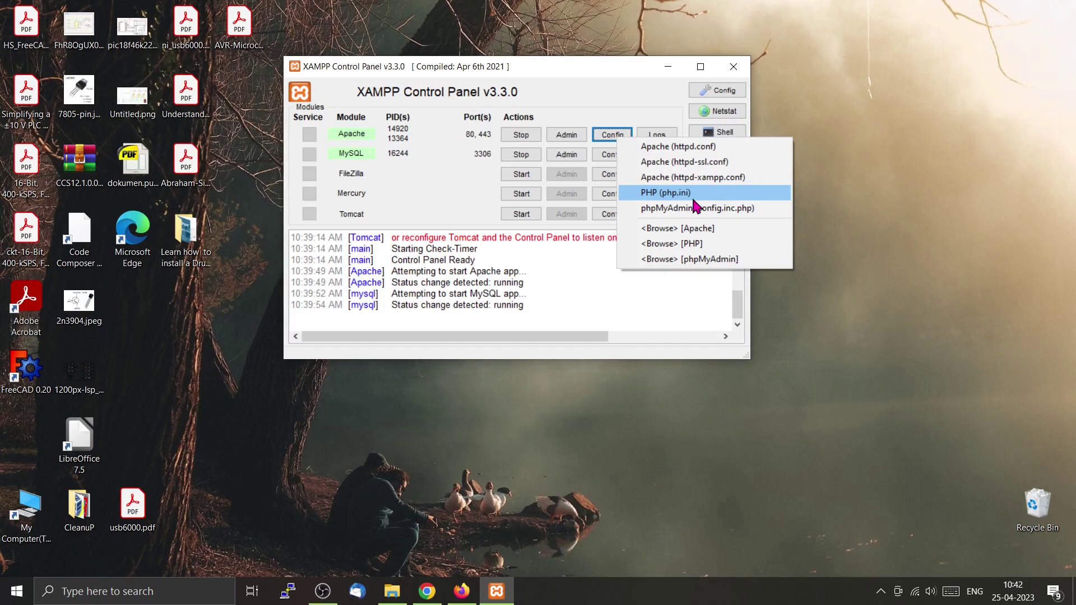
left_click(612, 154)
left_click(616, 154)
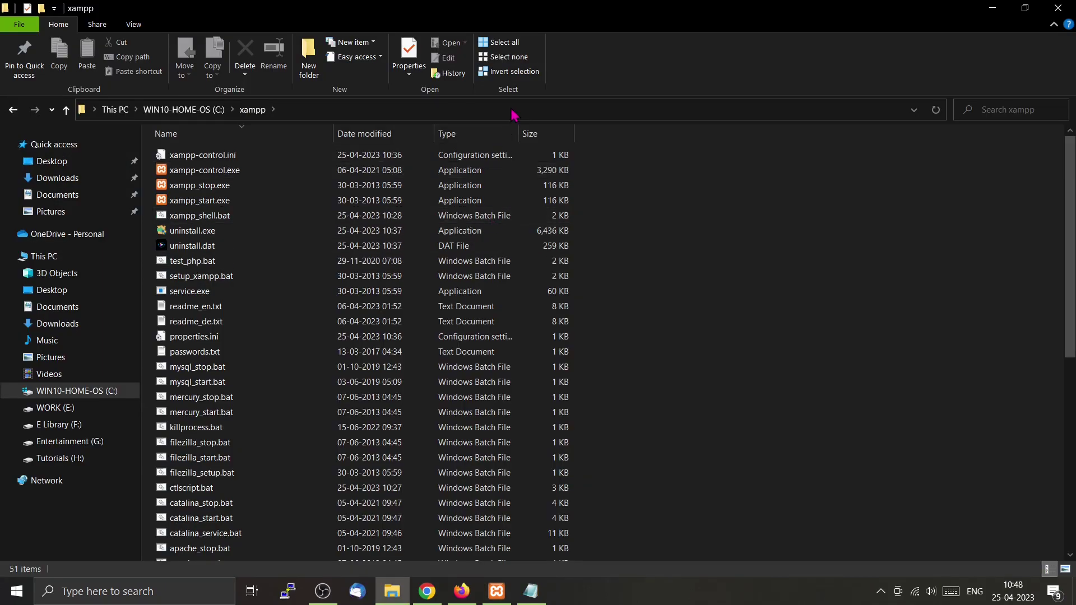
Browse into the xampp php folder to find php.ini, then go back to xampp.
left_click(513, 114)
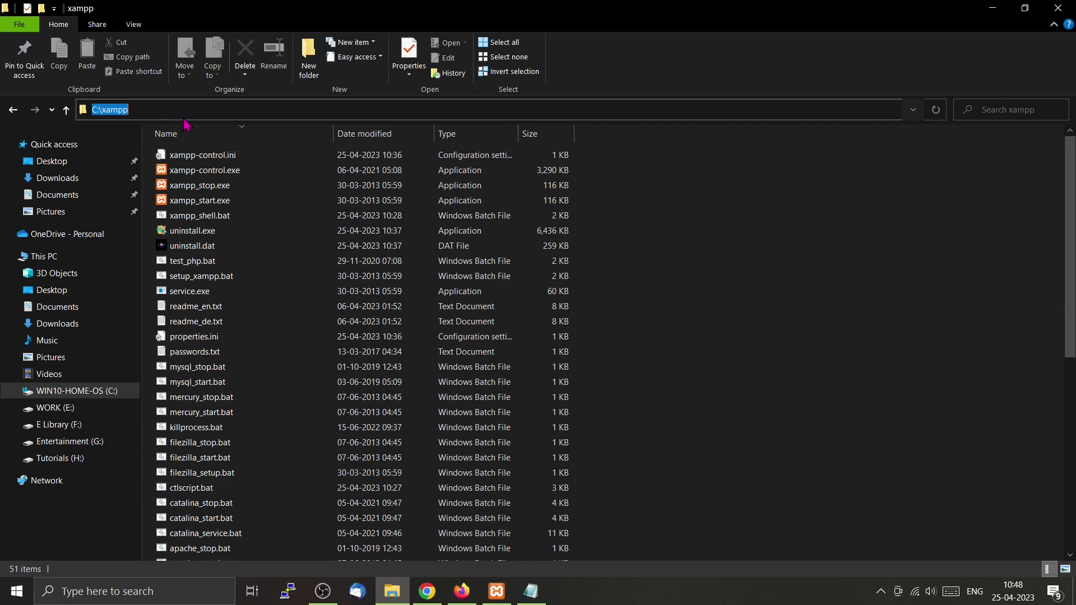
scroll(312, 324, "down", 8)
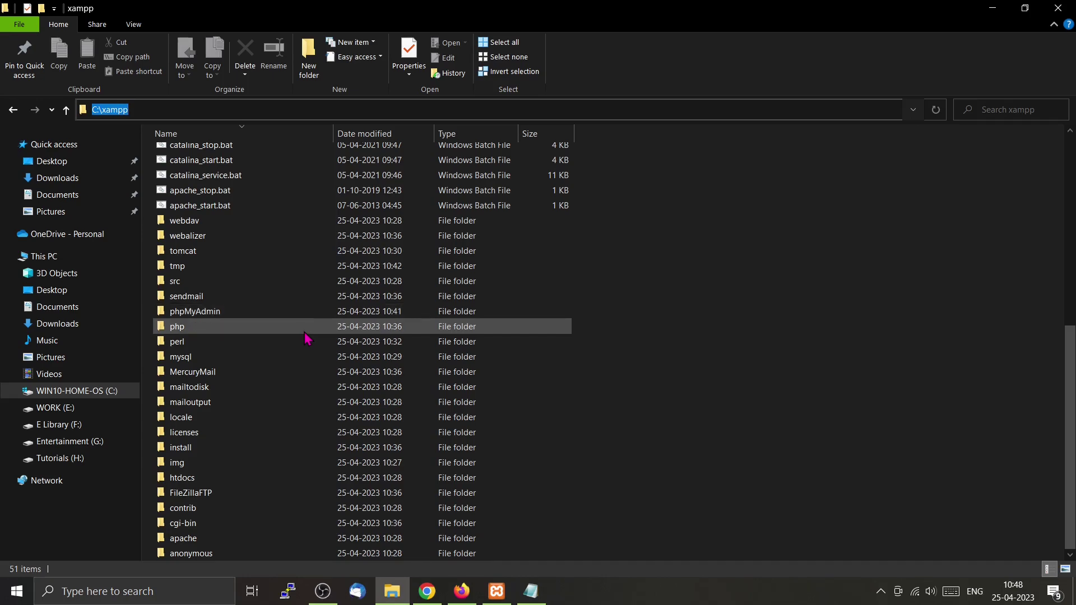
left_click(309, 335)
double_click(308, 330)
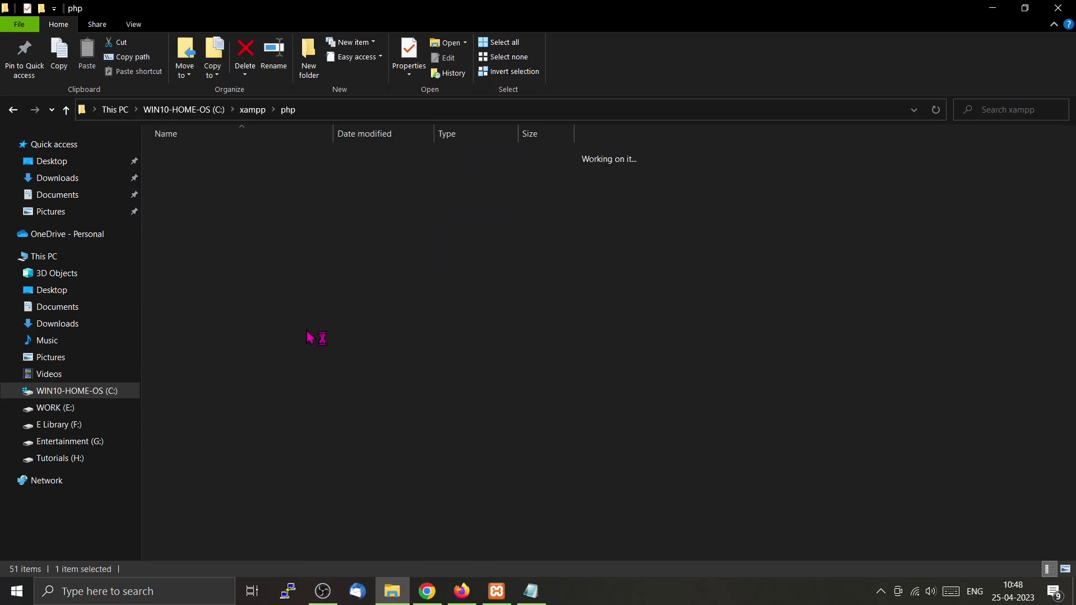
scroll(308, 335, "down", 11)
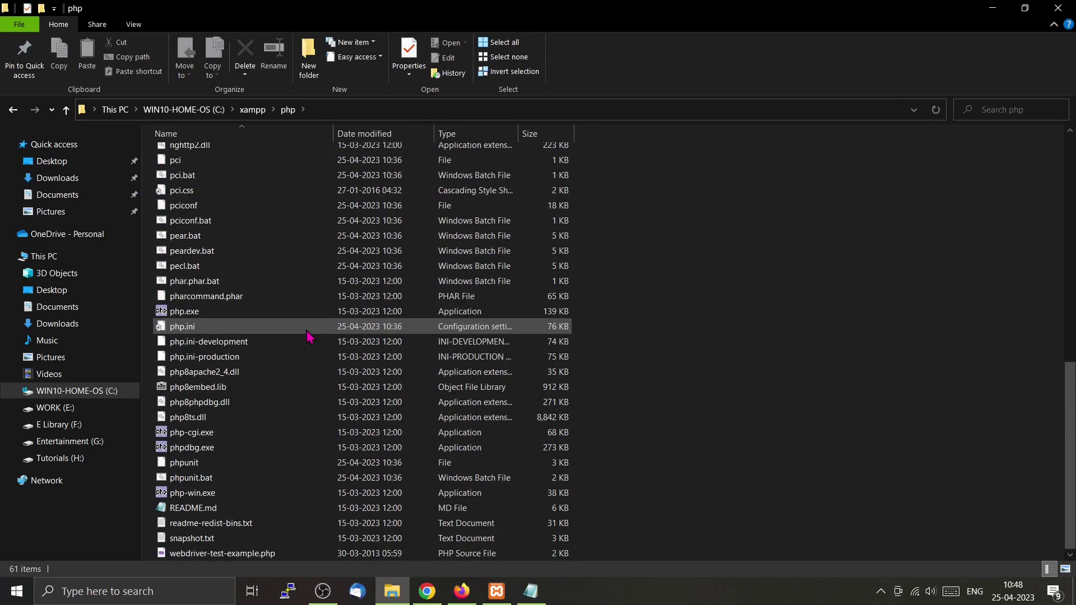
left_click(308, 336)
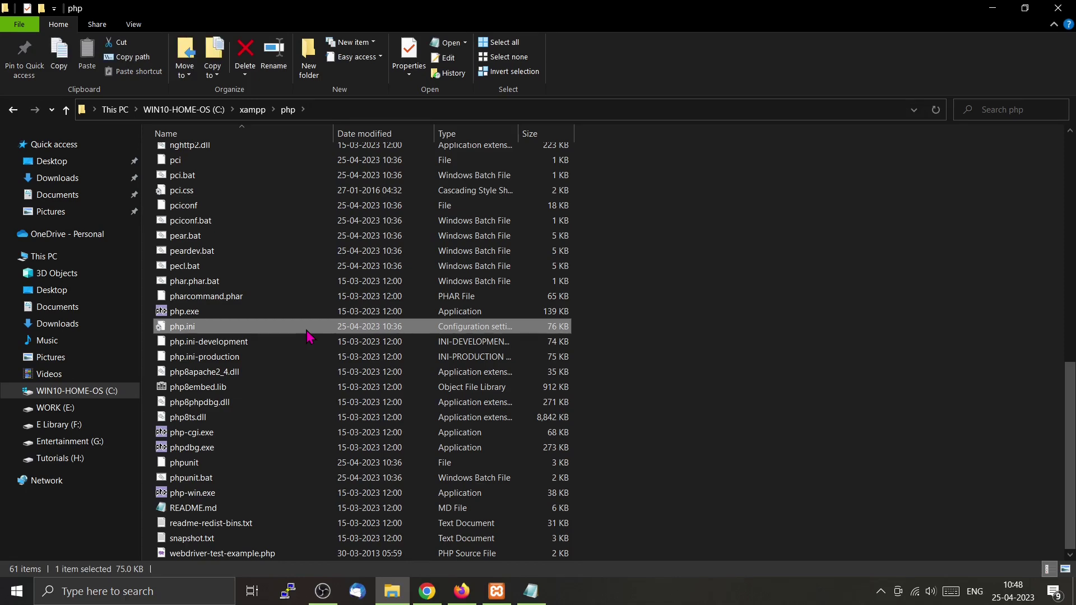
left_click(245, 117)
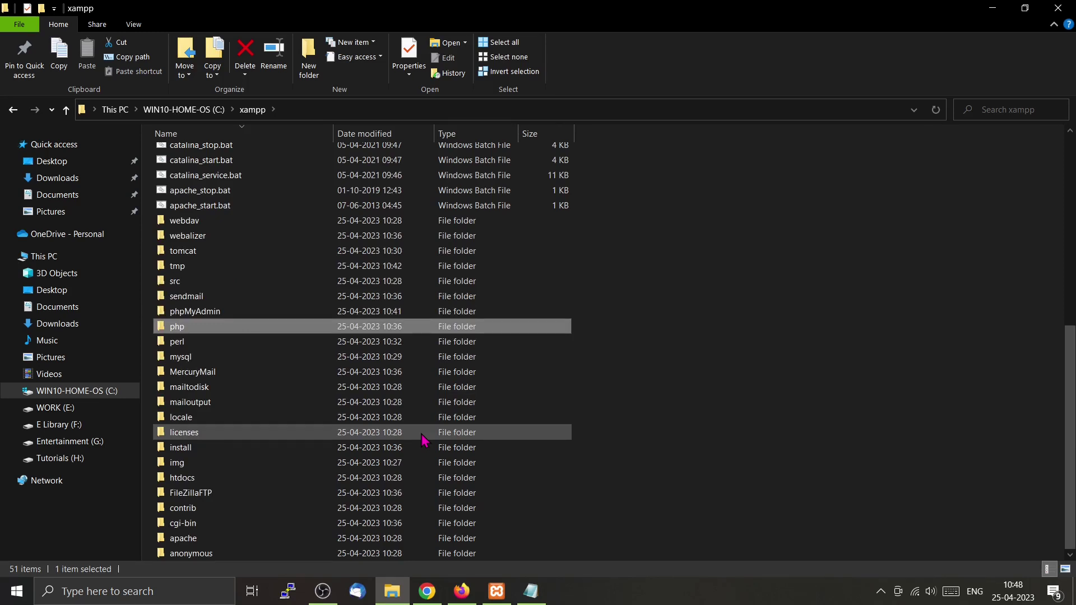
Look inside htdocs and the mysql folder, then return to phpMyAdmin in Firefox.
left_click(255, 481)
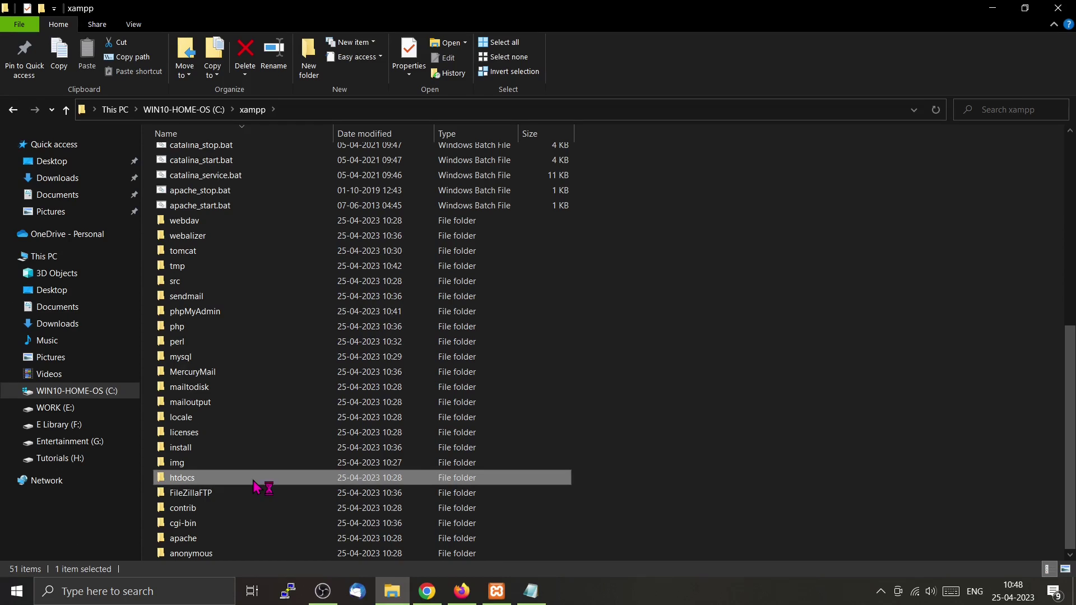
double_click(255, 482)
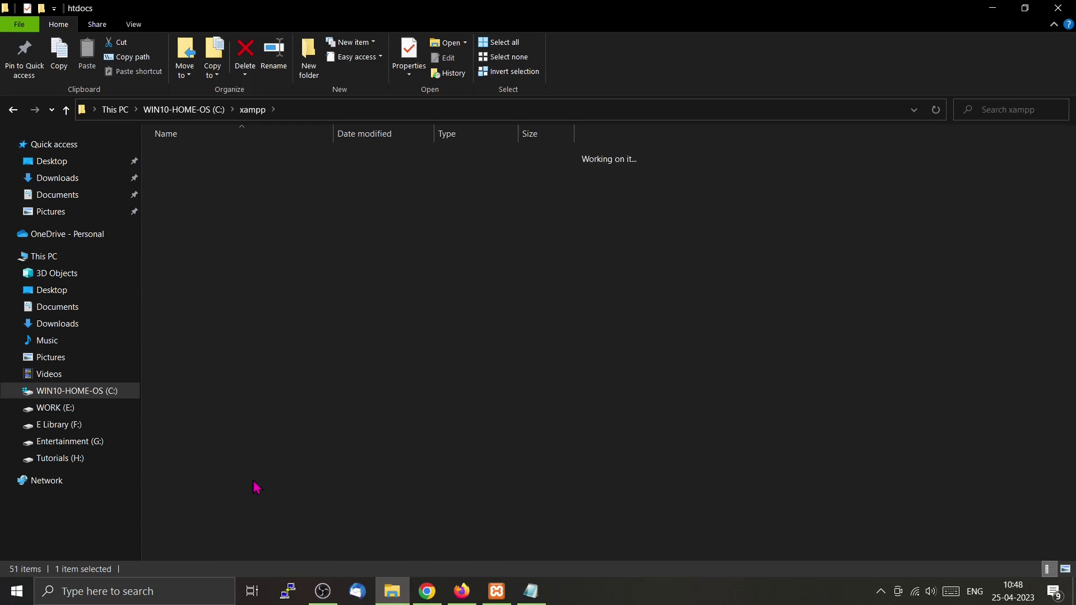
left_click(395, 112)
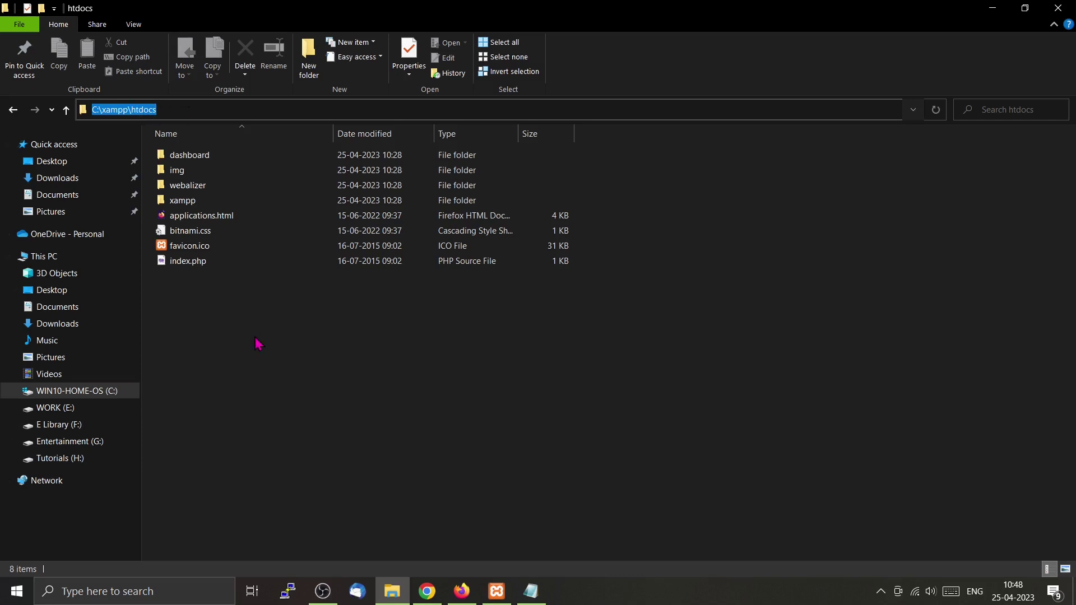
key("alt+Up")
double_click(275, 364)
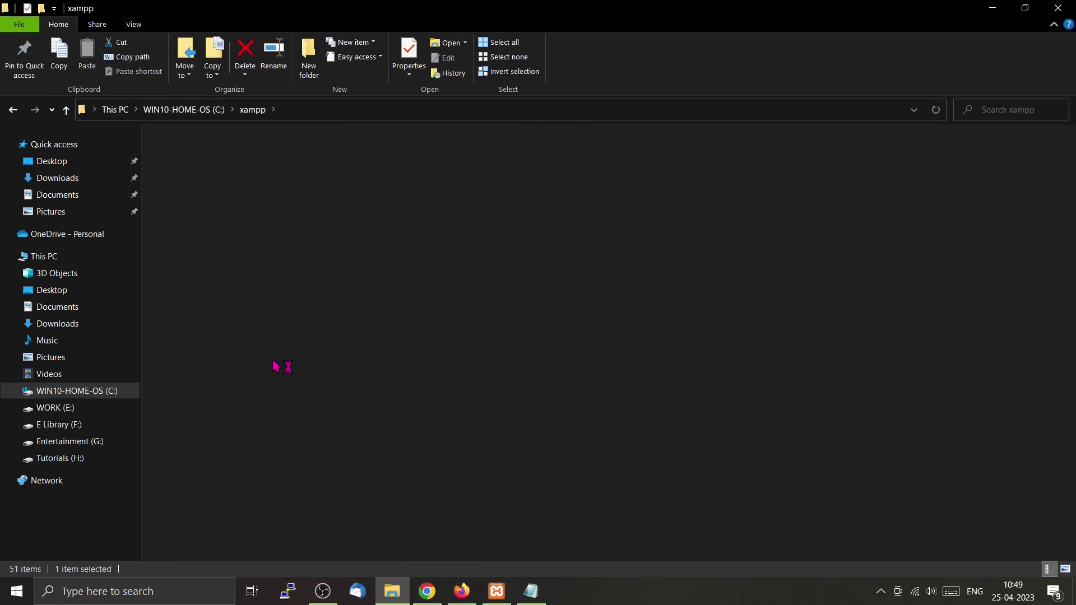
key("alt+Tab")
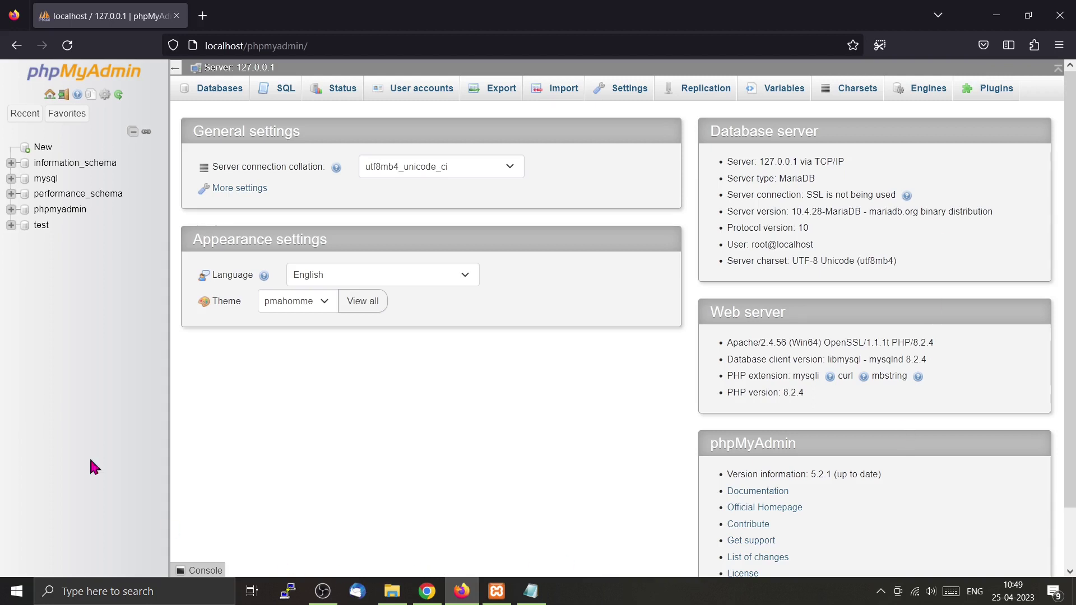
Create a new database named drupal10_db.
left_click(43, 147)
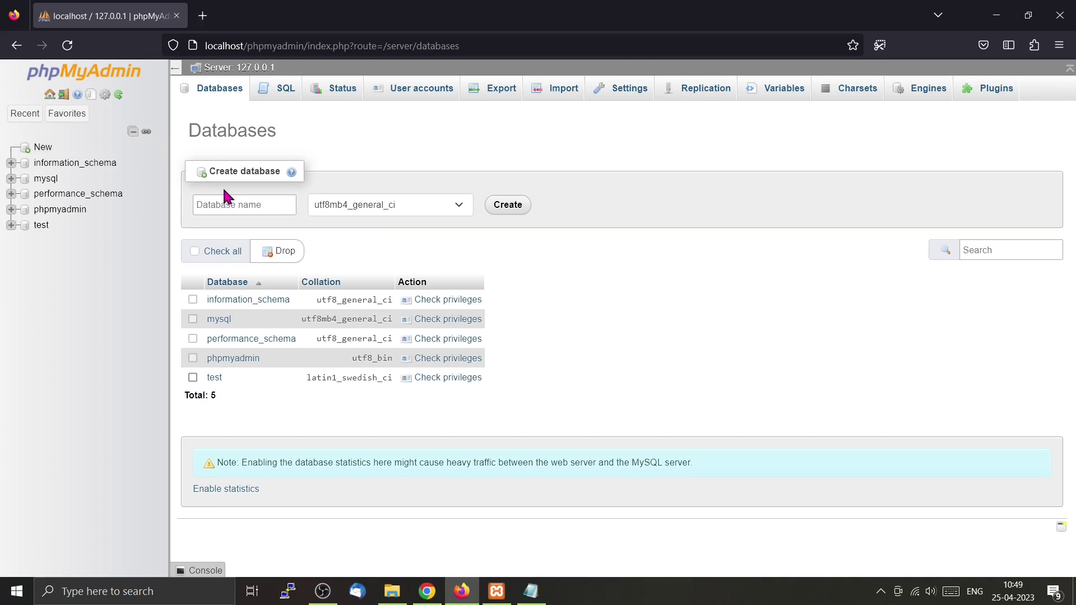
left_click(235, 202)
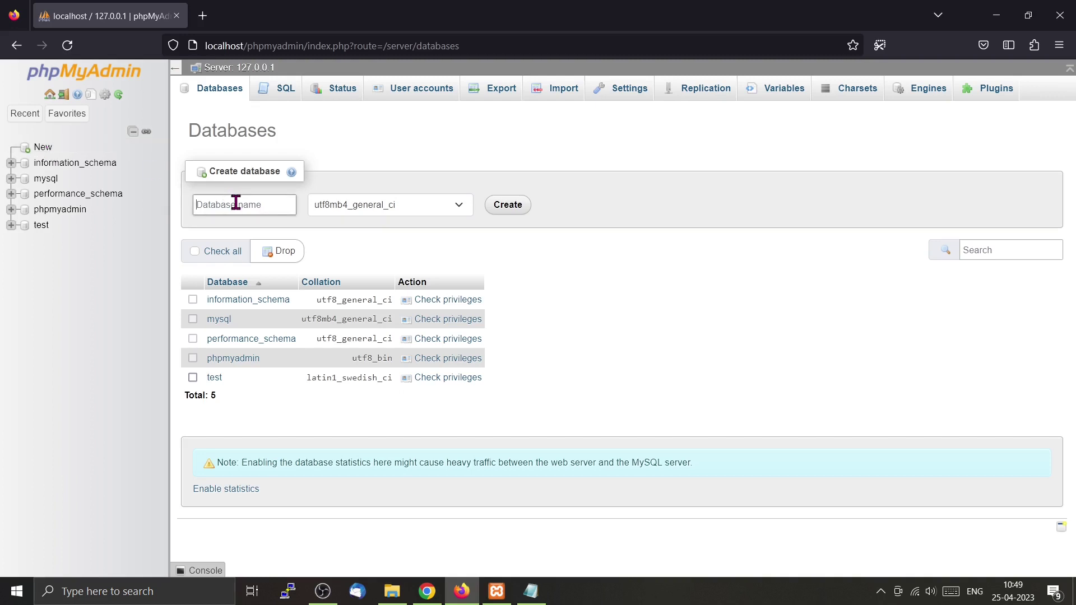
type("drupal10_db")
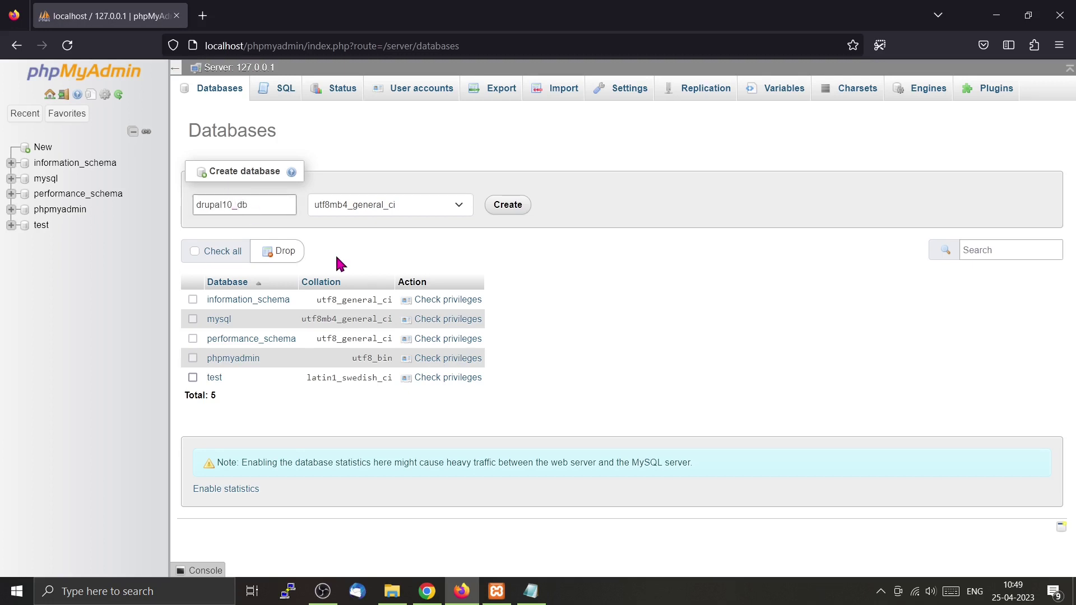
left_click(511, 213)
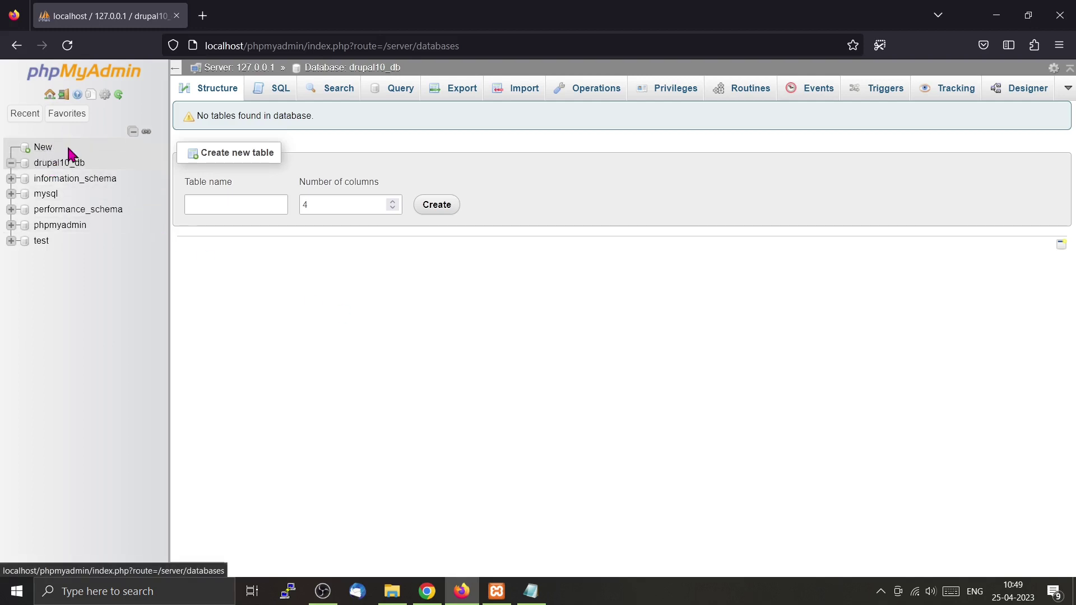
Open the Privileges page for the drupal10_db database.
left_click_drag(118, 163, 34, 173)
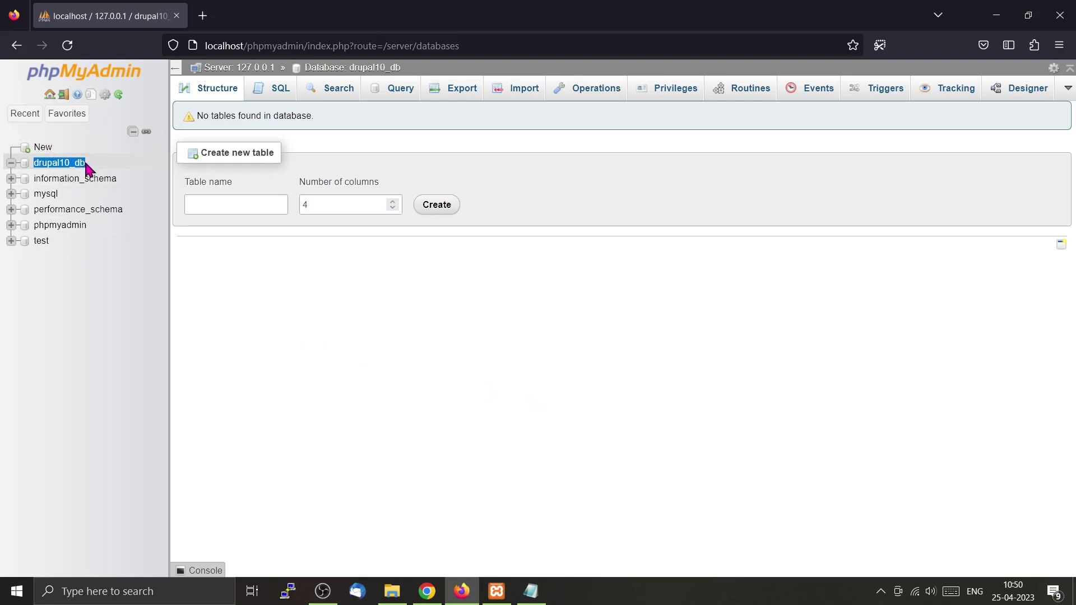
left_click(537, 385)
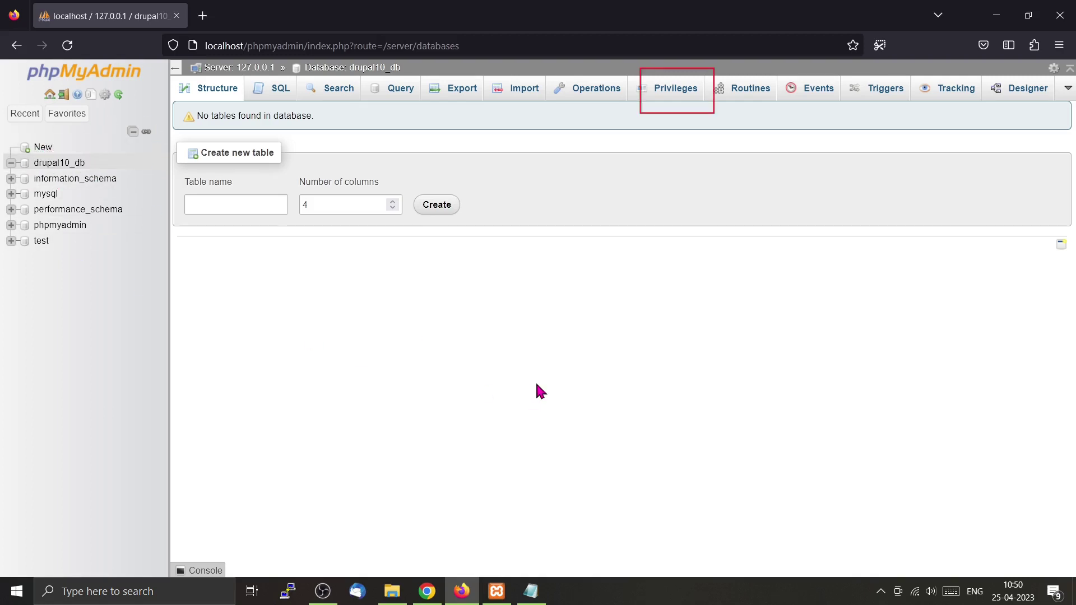
left_click(682, 96)
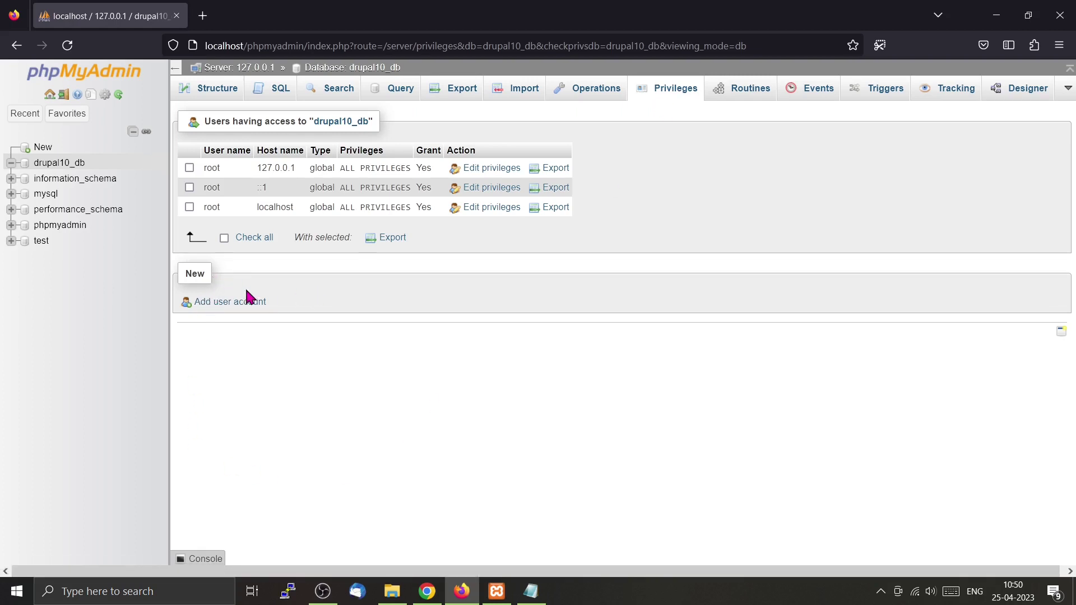
Start a new user account, enter its user name, and set the host to Local.
left_click(219, 310)
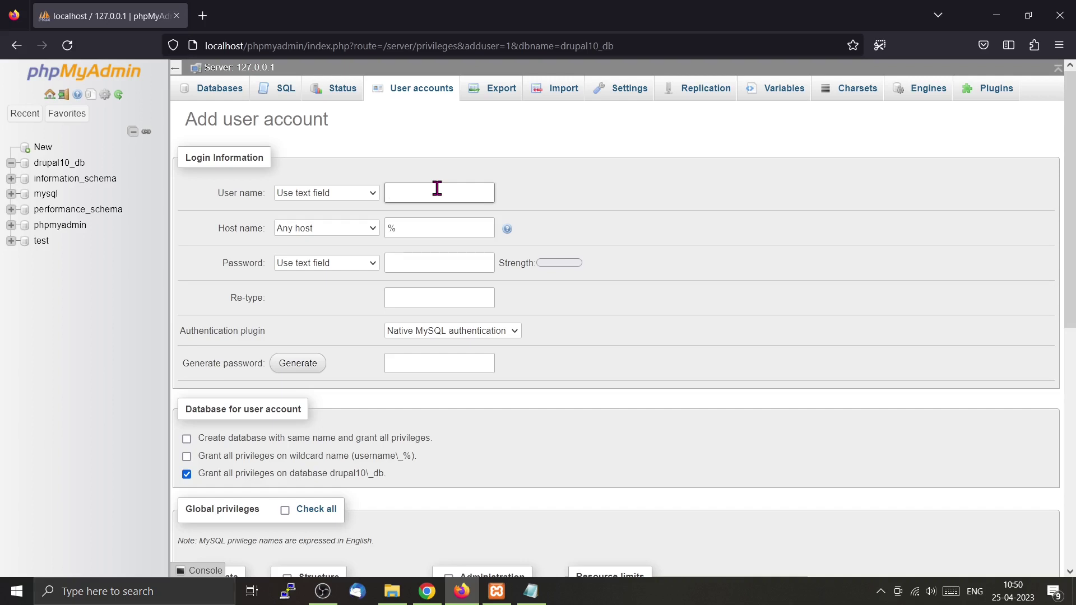
type("steve")
left_click(373, 232)
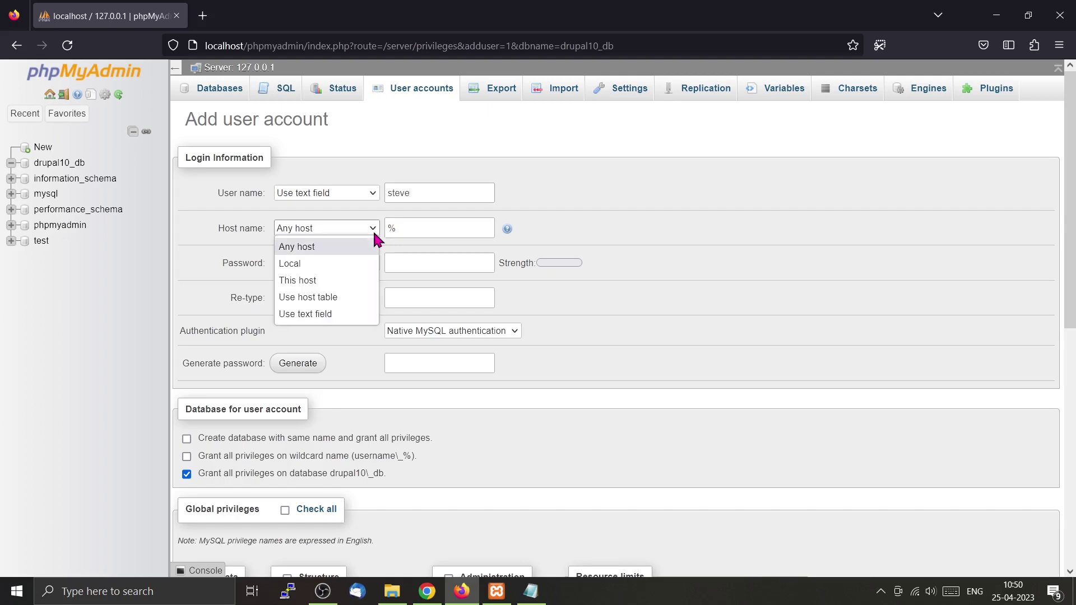
left_click(367, 265)
left_click(456, 231)
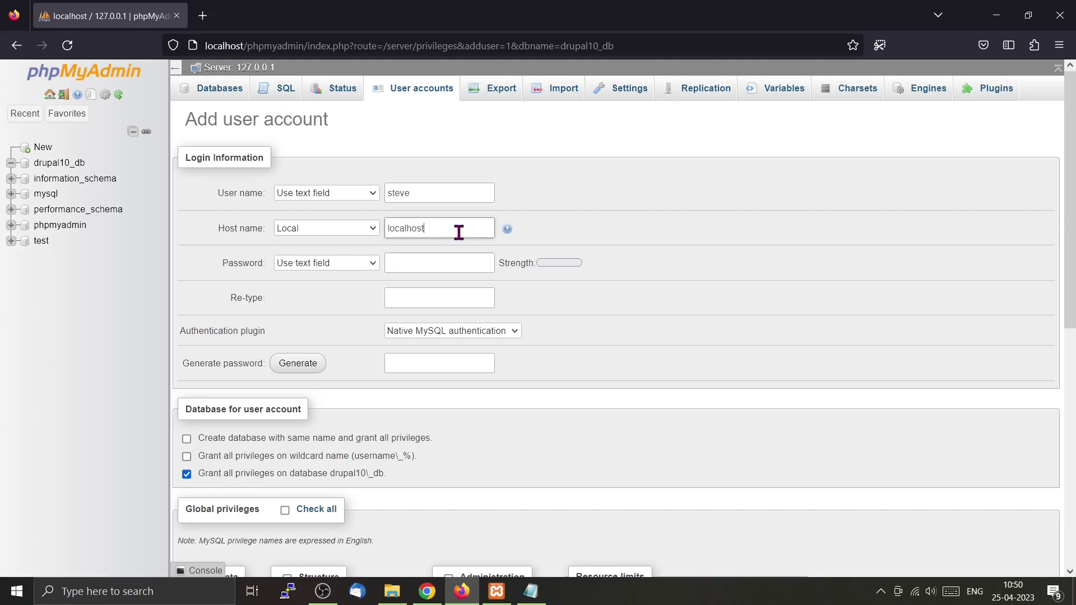
left_click(372, 268)
left_click(372, 267)
left_click(423, 263)
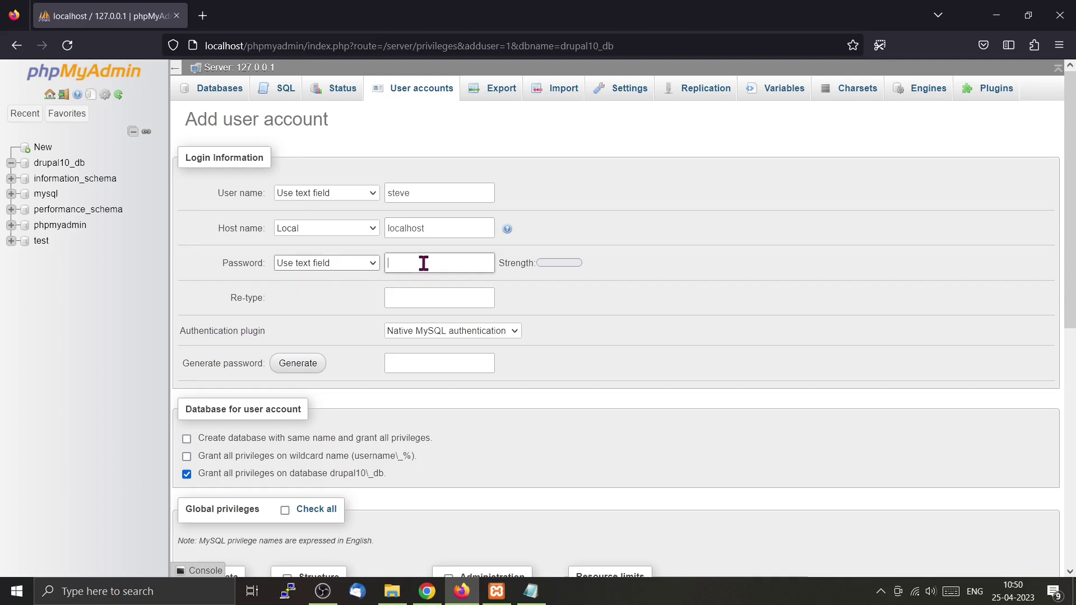
Generate a strong password and keep a copy of it in Notepad.
left_click(315, 365)
left_click(483, 365)
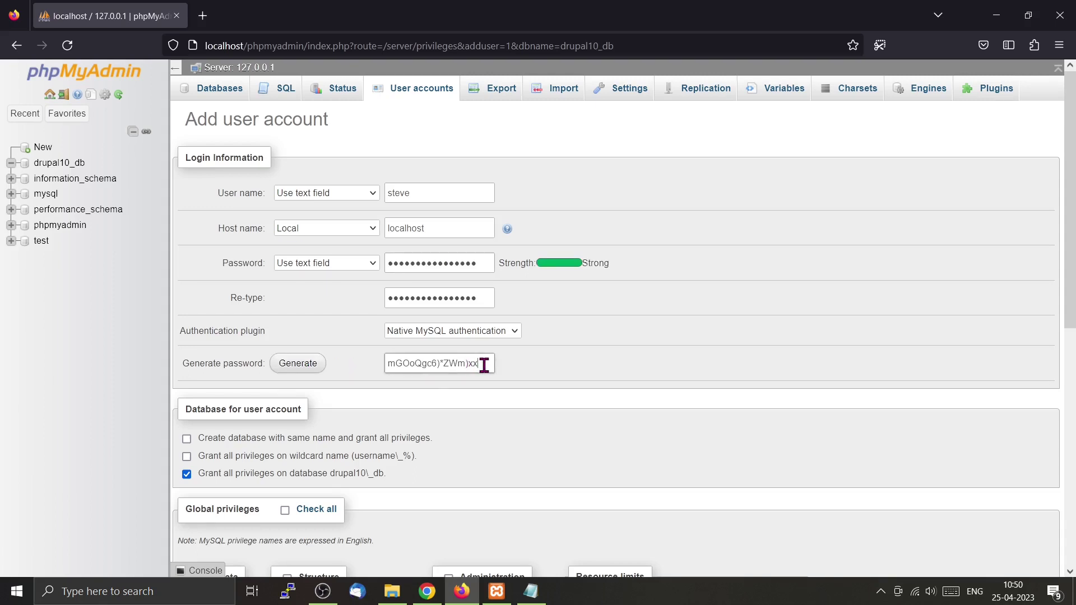
key("ctrl+a")
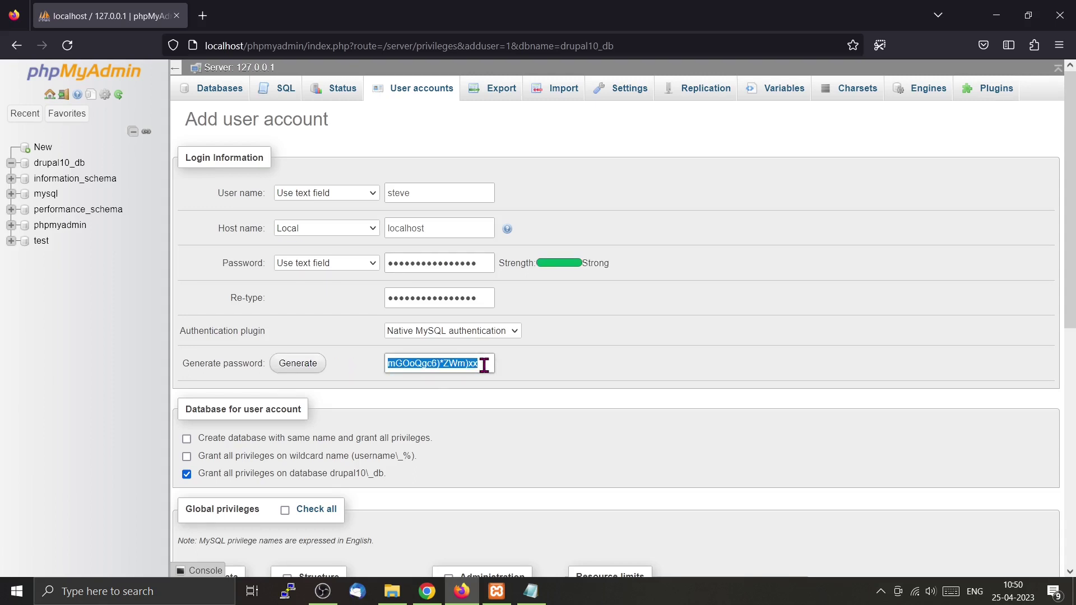
scroll(593, 388, "down", 1)
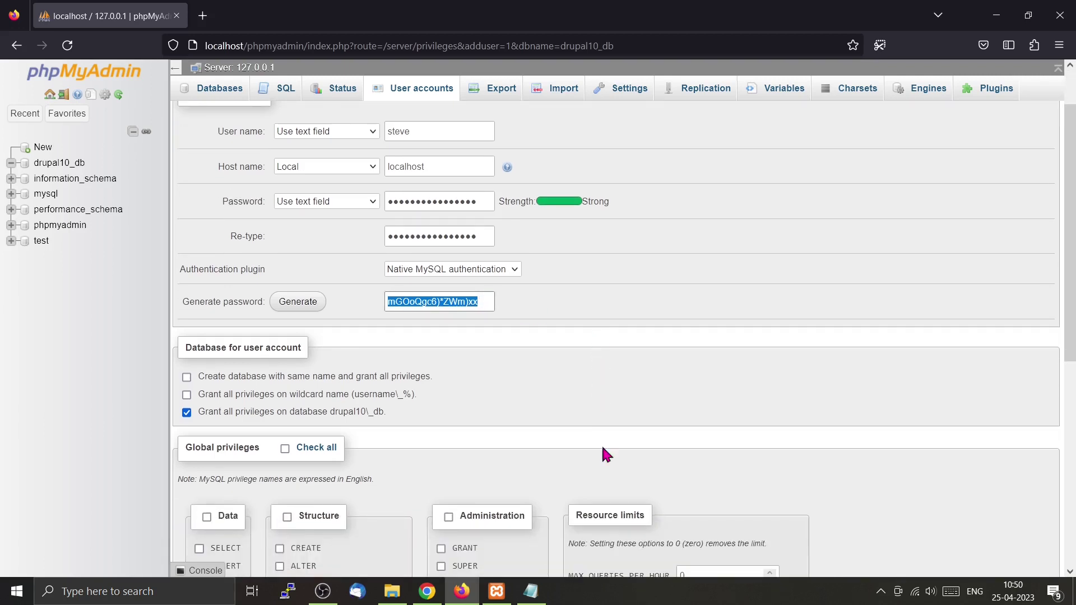
left_click(542, 601)
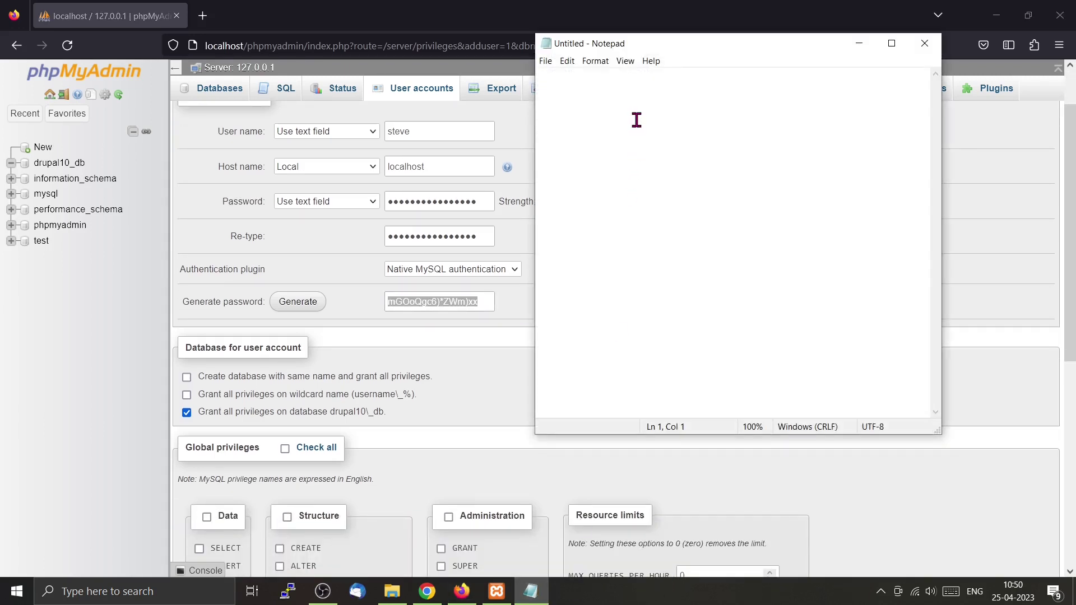
right_click(637, 121)
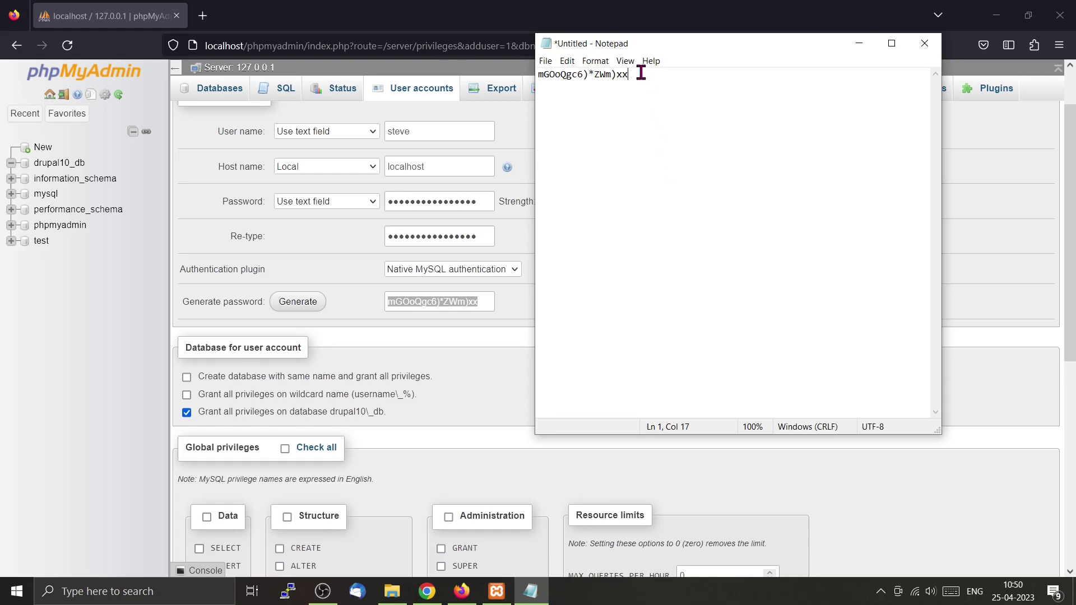
left_click(98, 417)
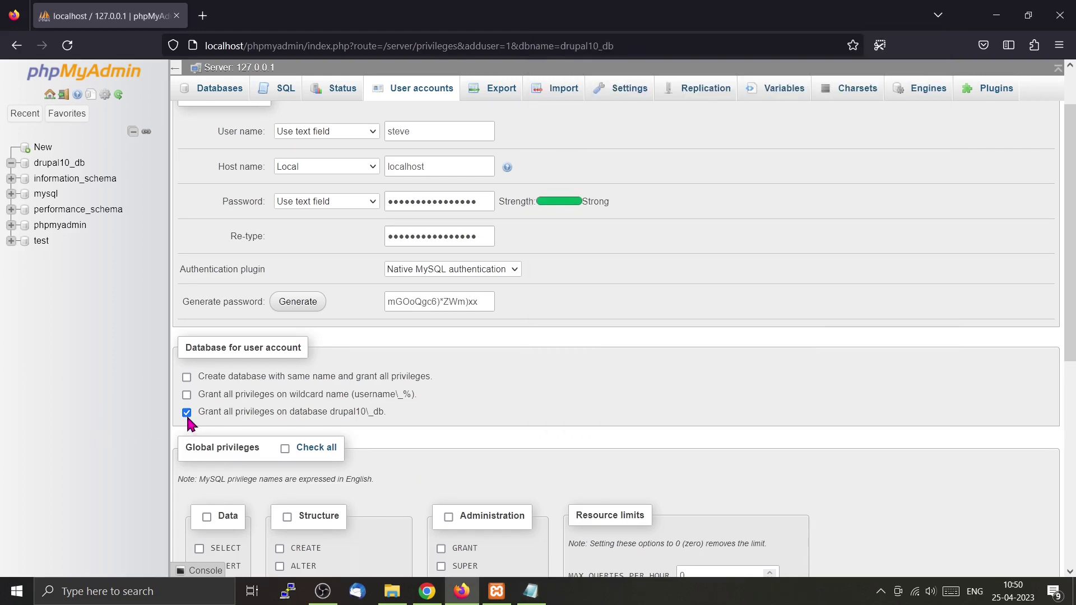
Untick Grant all privileges on drupal10_db and create the account.
left_click(186, 412)
scroll(540, 399, "down", 2)
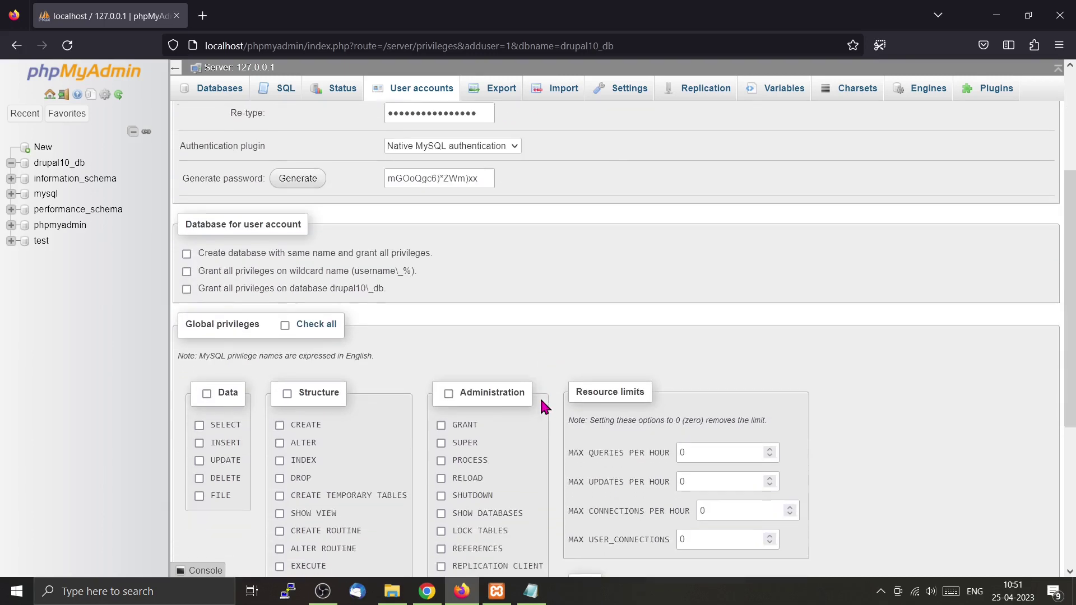
scroll(543, 406, "down", 4)
scroll(541, 400, "up", 2)
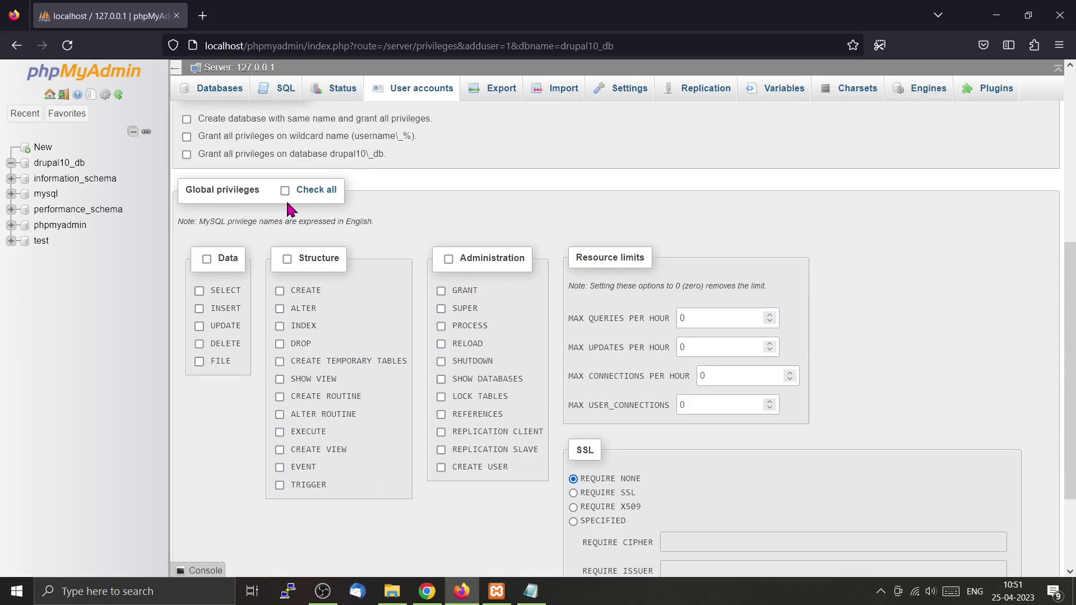
scroll(288, 208, "down", 2)
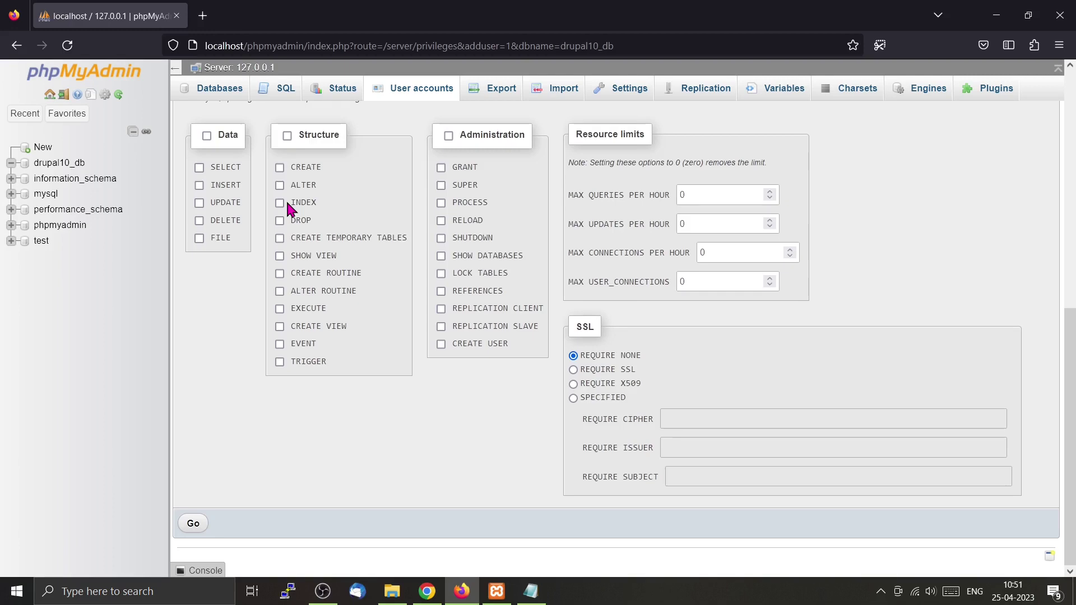
left_click(193, 525)
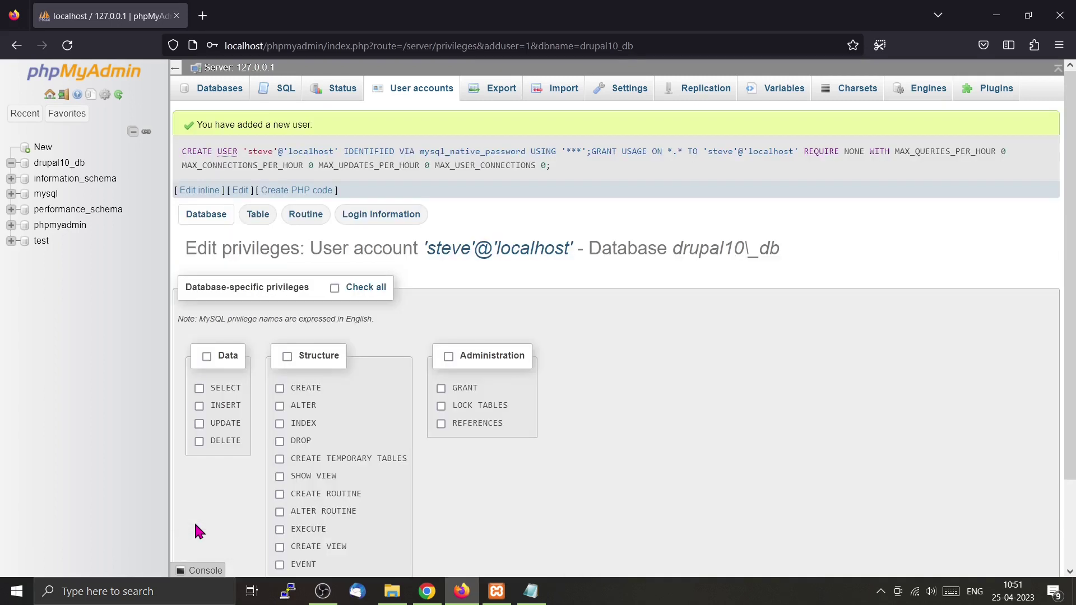
Tick all Data privileges plus CREATE, ALTER, CREATE TEMPORARY TABLES and LOCK TABLES, then save.
scroll(312, 443, "down", 2)
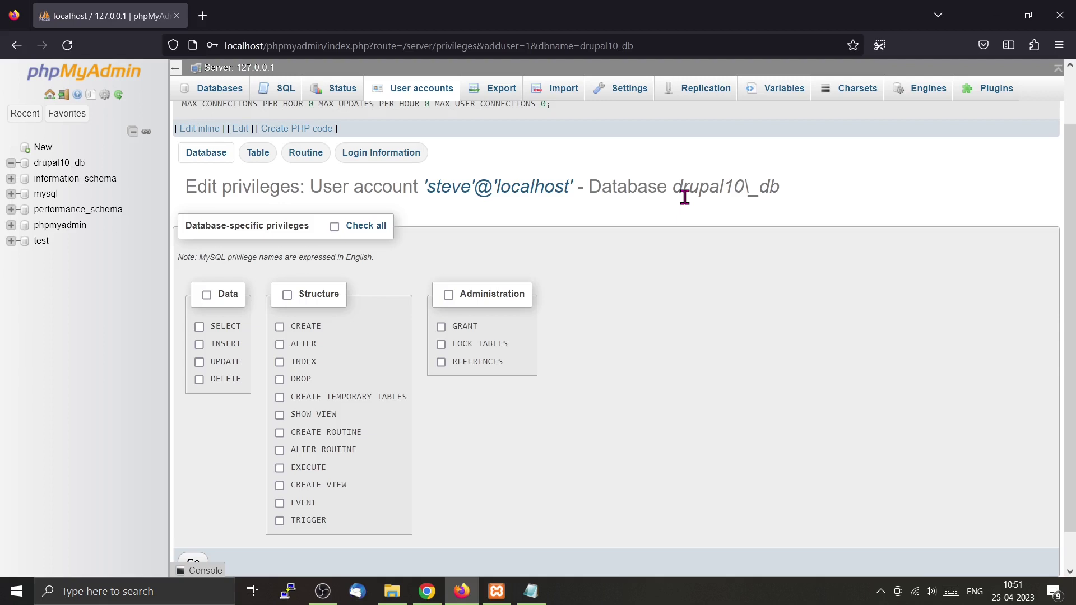
left_click(206, 295)
left_click(279, 327)
left_click(279, 345)
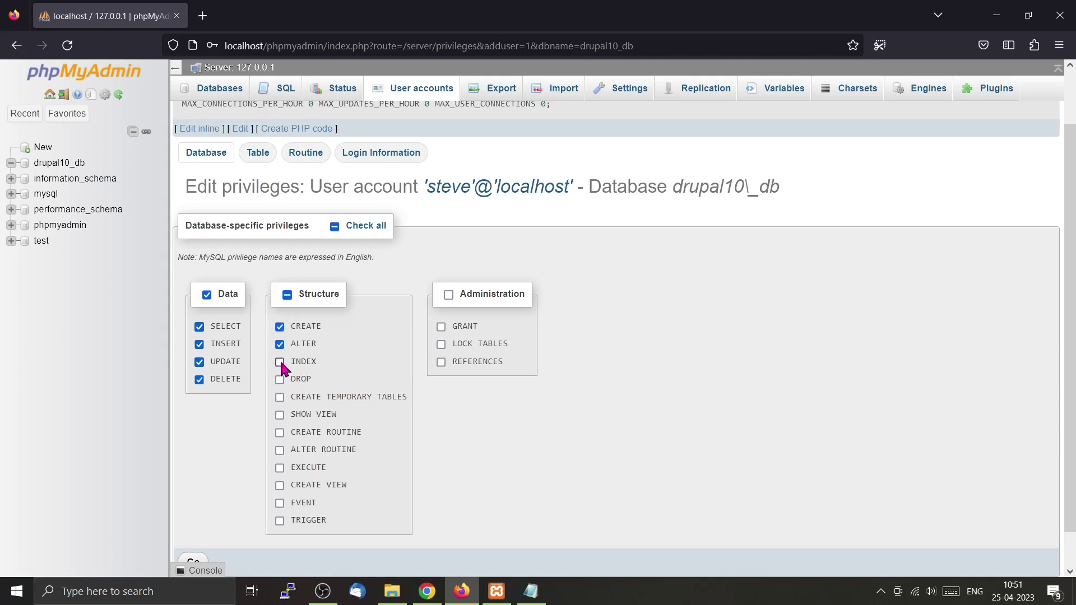
left_click(280, 397)
left_click(441, 345)
scroll(671, 364, "down", 1)
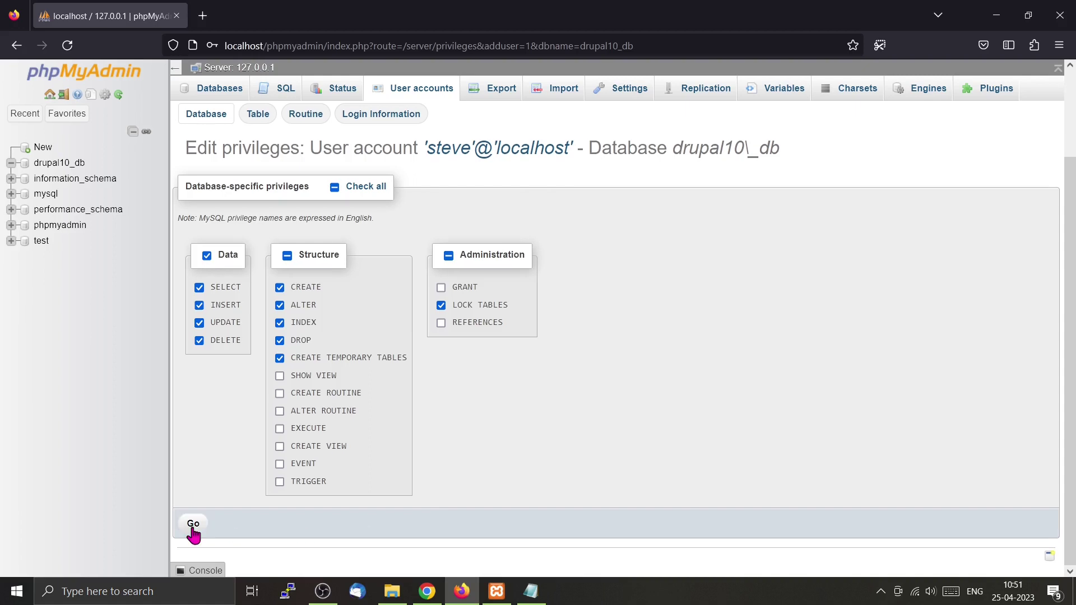
left_click(192, 522)
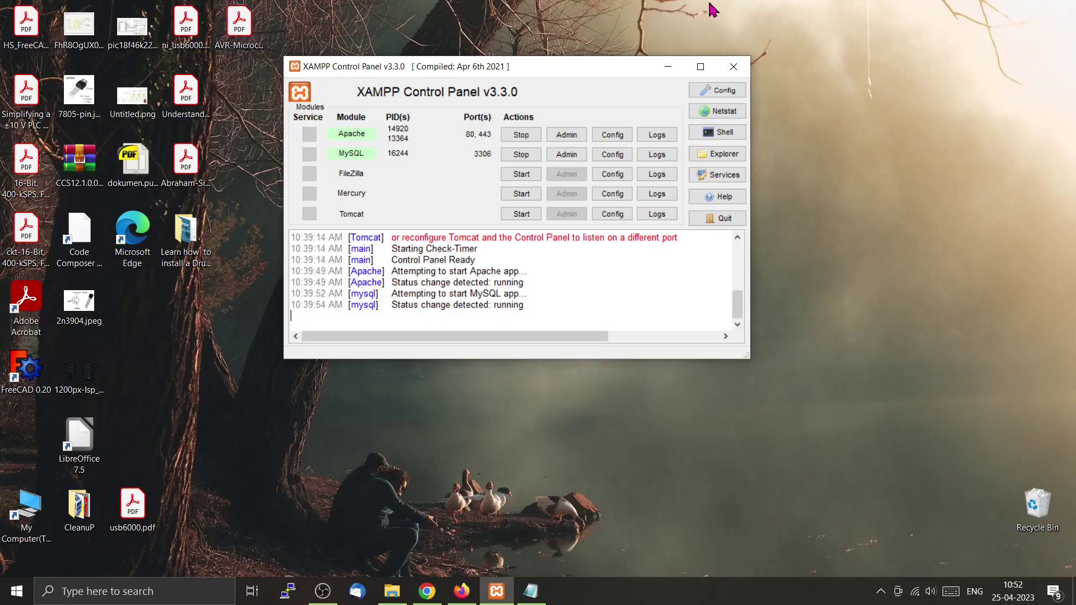
Open php.ini from Apache's Config menu and position its Notepad window beside the Control Panel.
left_click(615, 138)
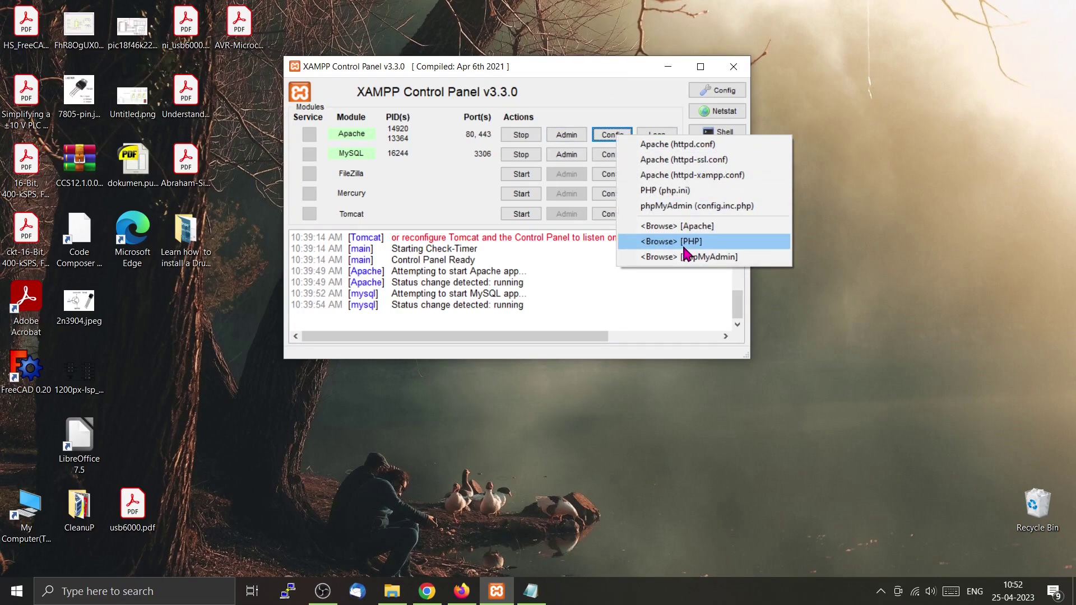
left_click(692, 193)
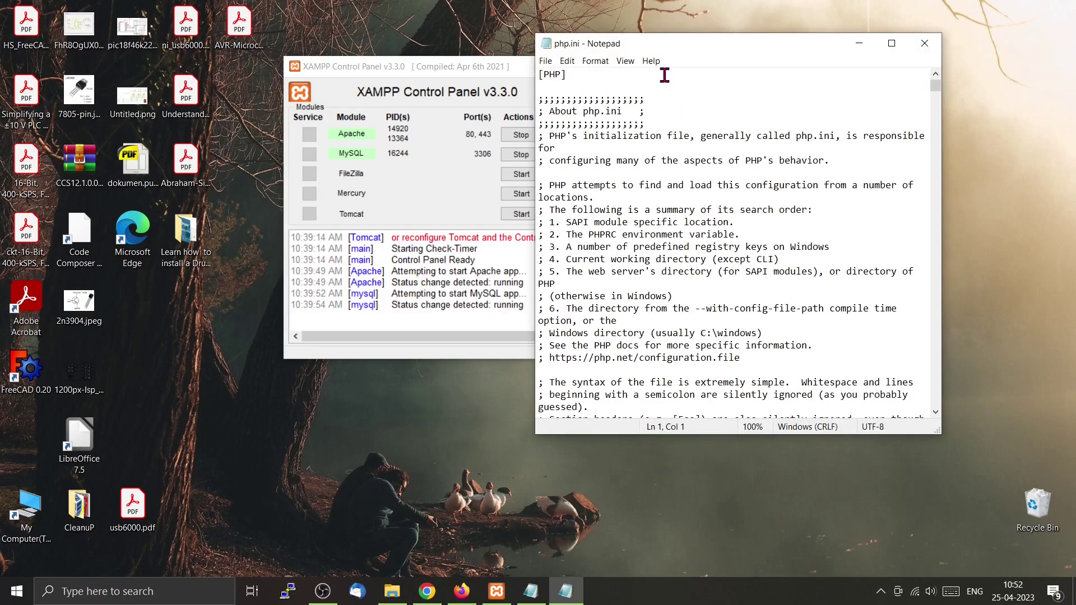
left_click_drag(680, 41, 532, 64)
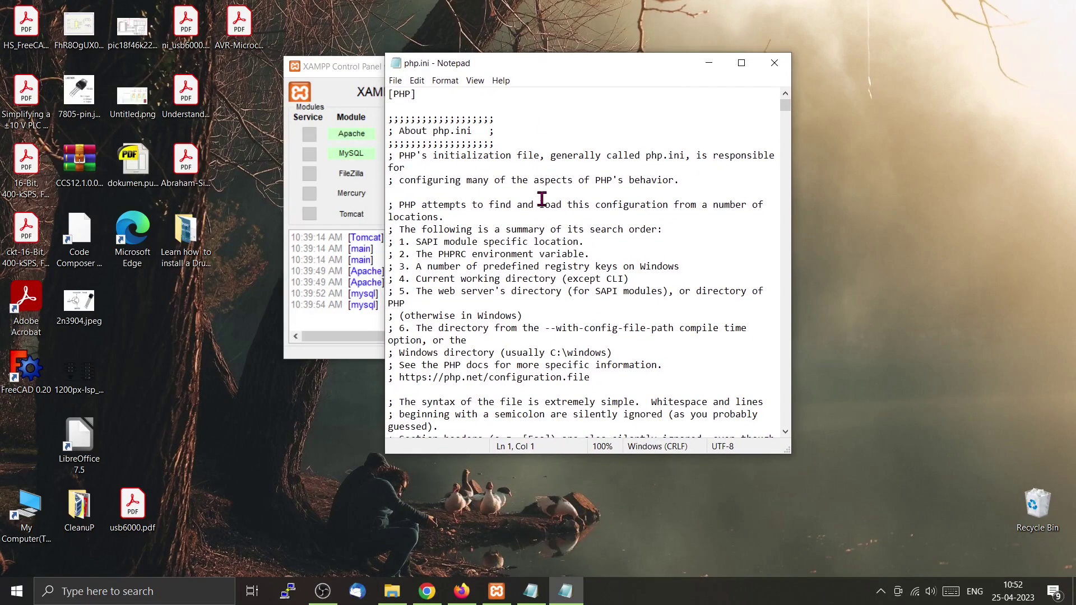
scroll(526, 235, "down", 5)
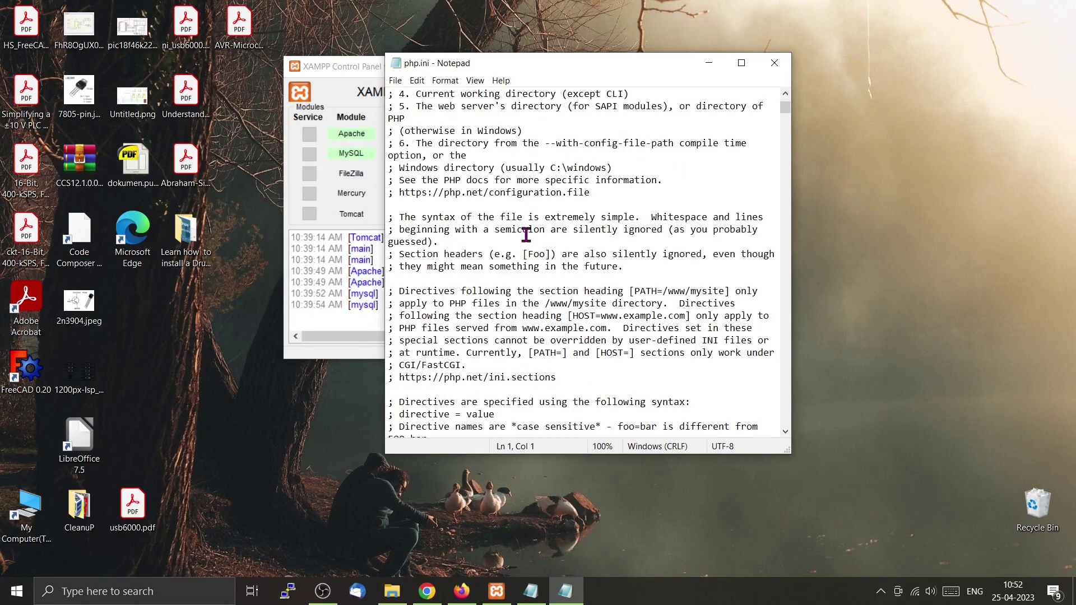
scroll(526, 235, "down", 2)
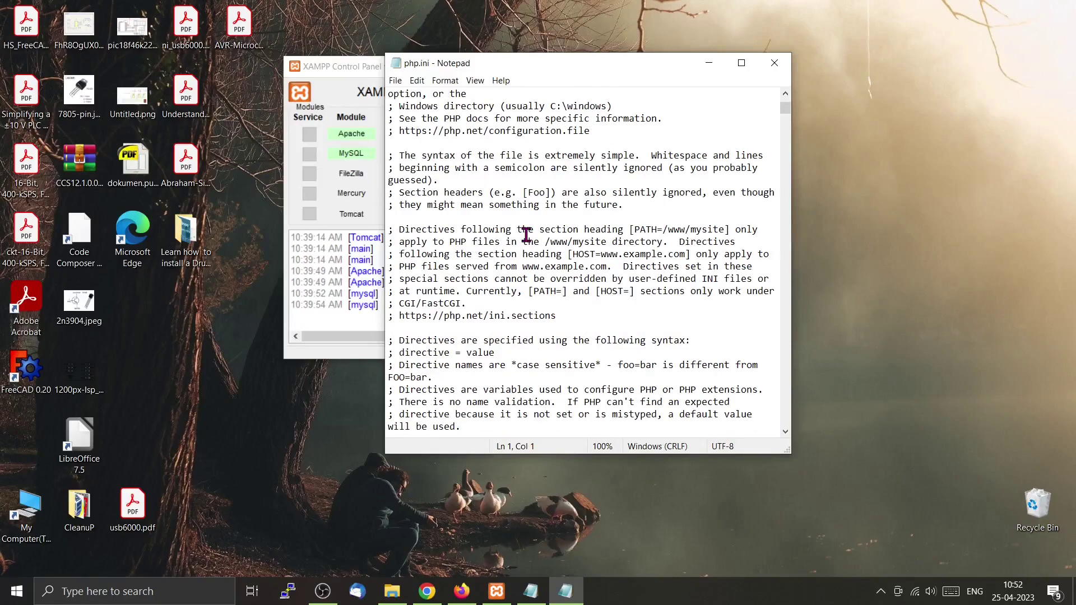
left_click_drag(624, 64, 782, 59)
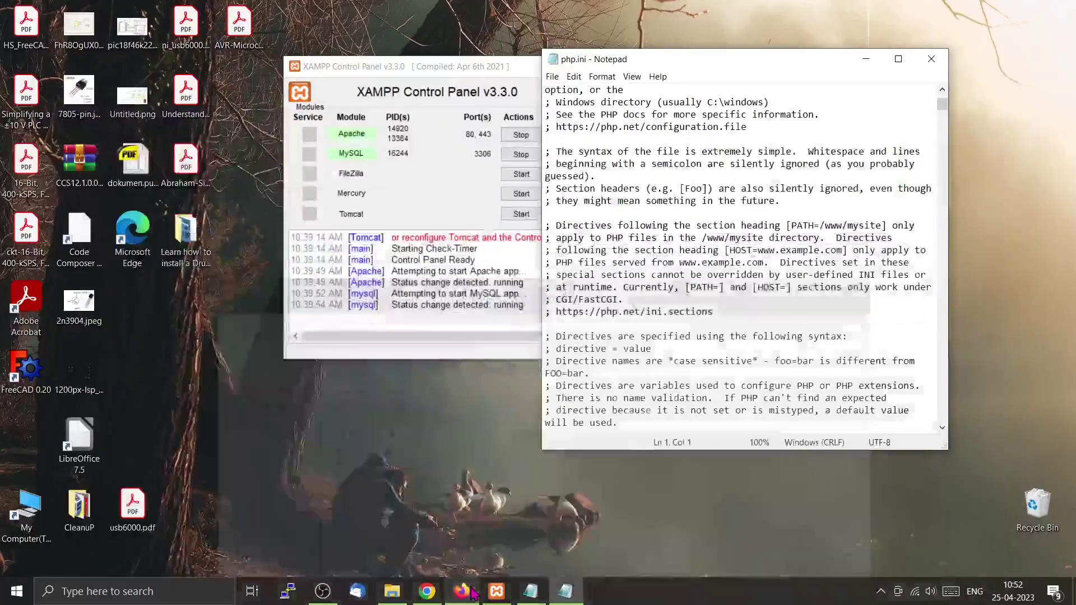
Copy the setting name max_execution_time from the Medium draft's php.ini change list.
left_click(427, 591)
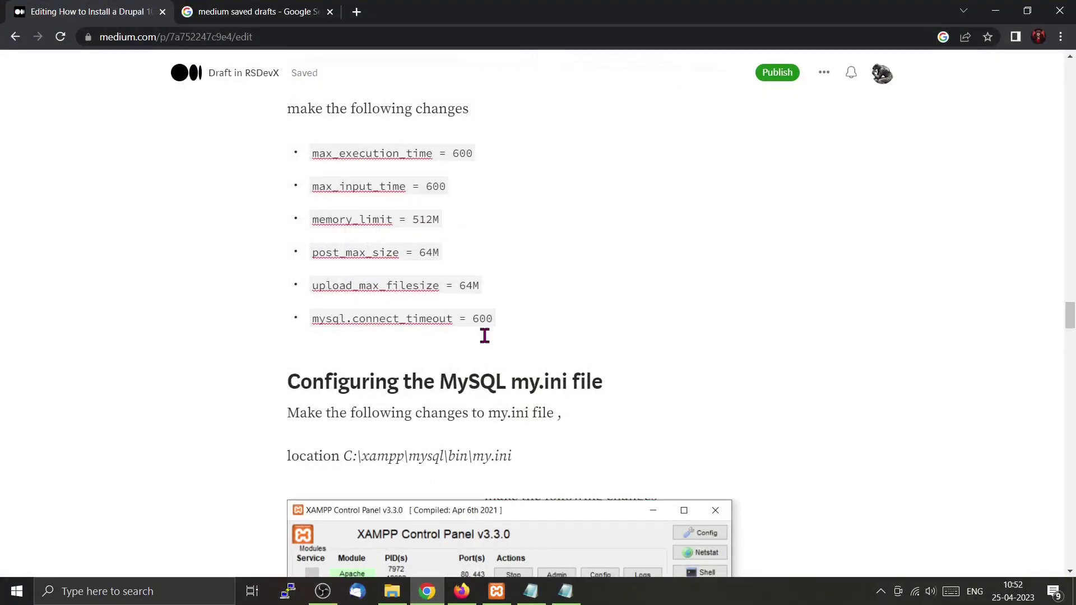
scroll(484, 336, "up", 4)
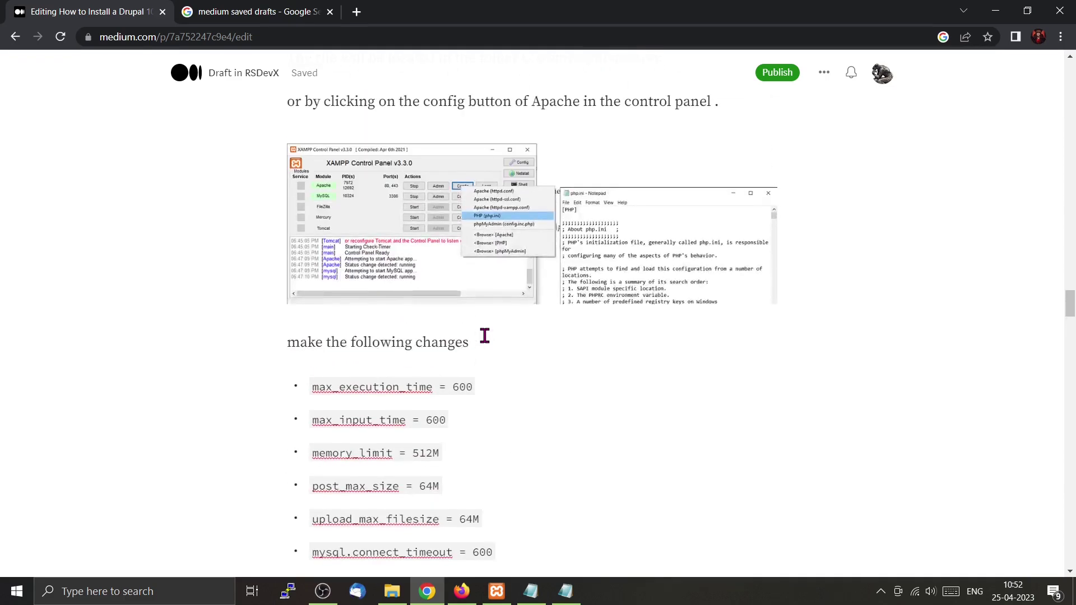
scroll(484, 335, "down", 2)
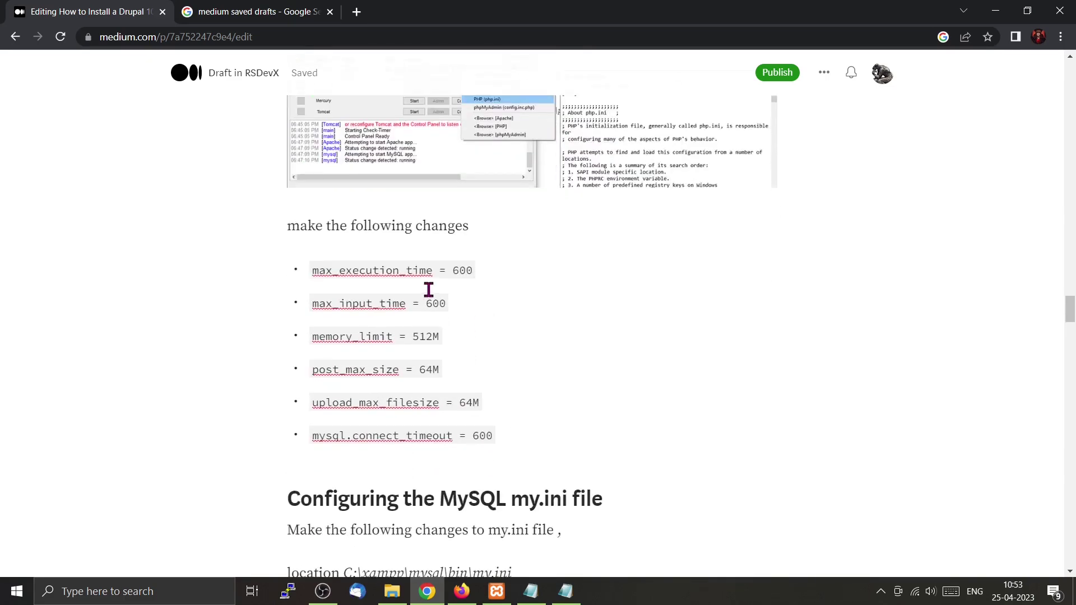
mouse_move(435, 273)
left_mouse_down()
mouse_move(308, 271)
mouse_move(420, 274)
left_mouse_up()
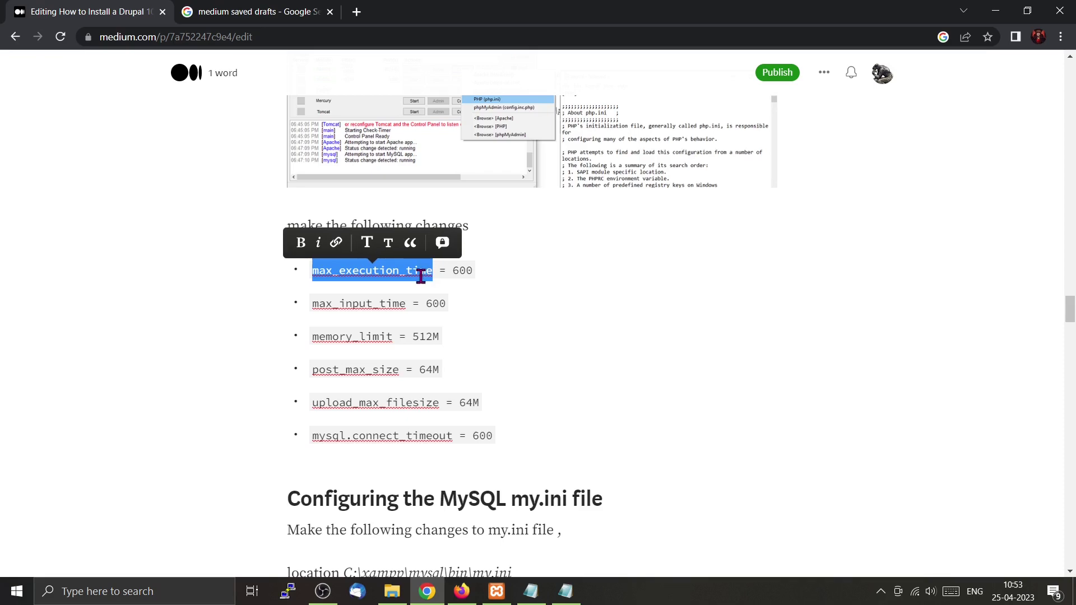
right_click(420, 274)
left_click(481, 362)
left_click(995, 11)
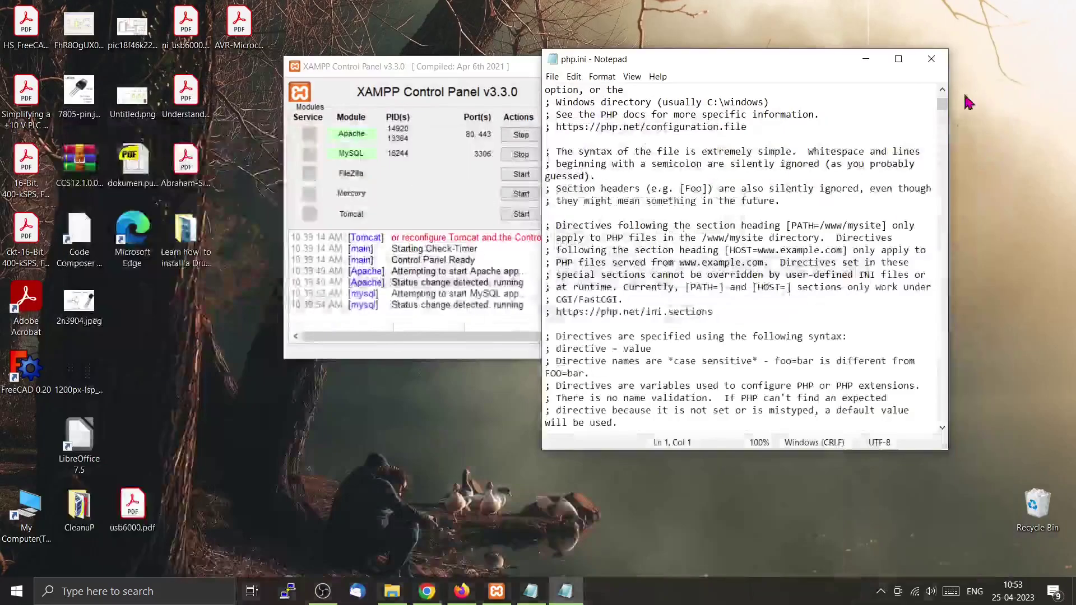
Find and select the max_execution_time=120 line in php.ini using the pasted name.
left_click(665, 158)
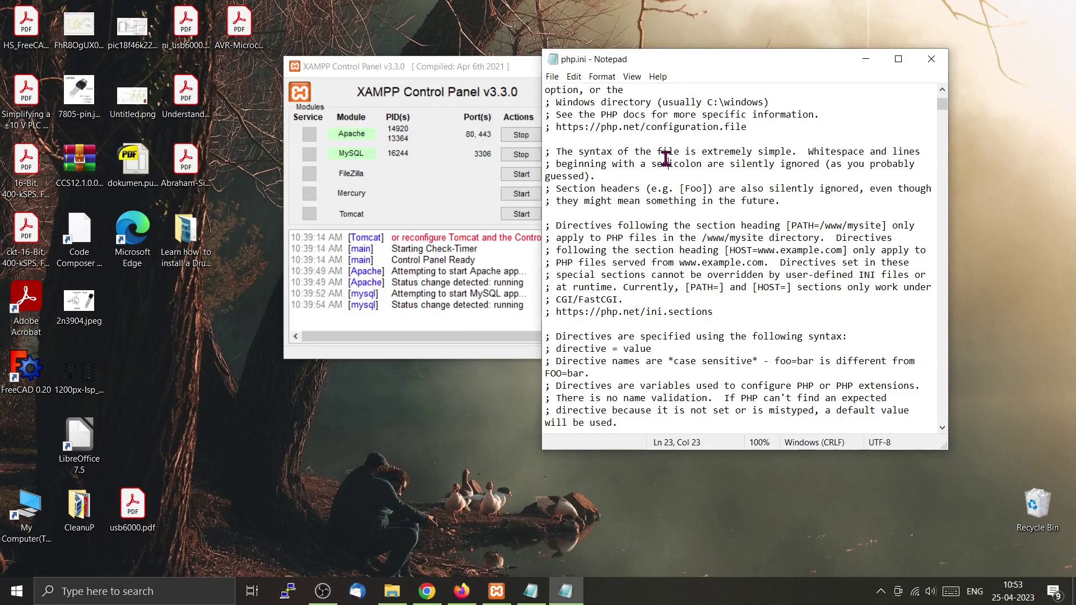
key("ctrl+f")
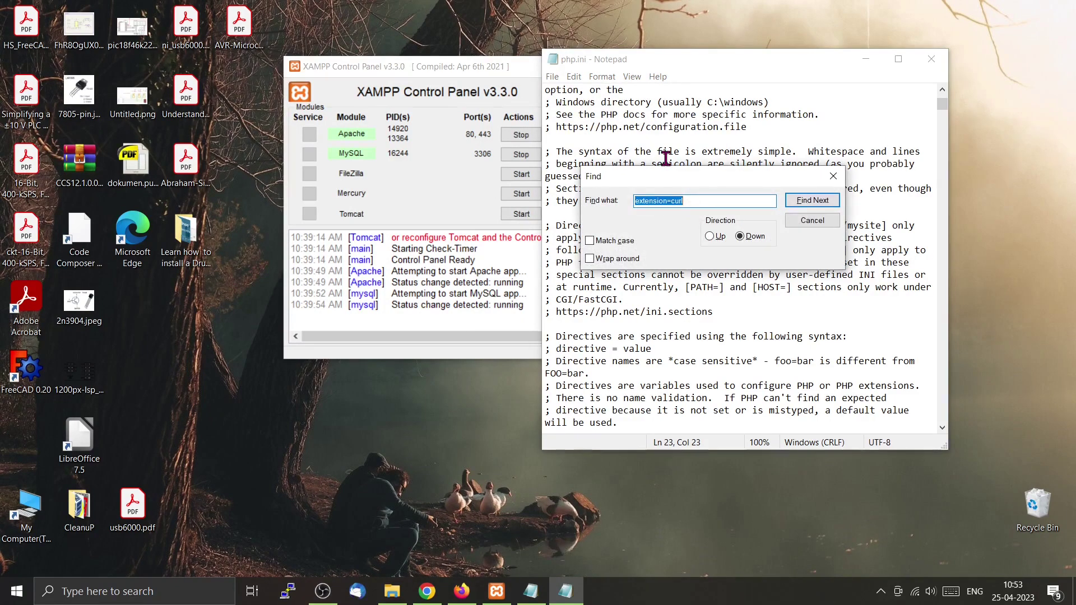
key("ctrl+v")
left_click(834, 207)
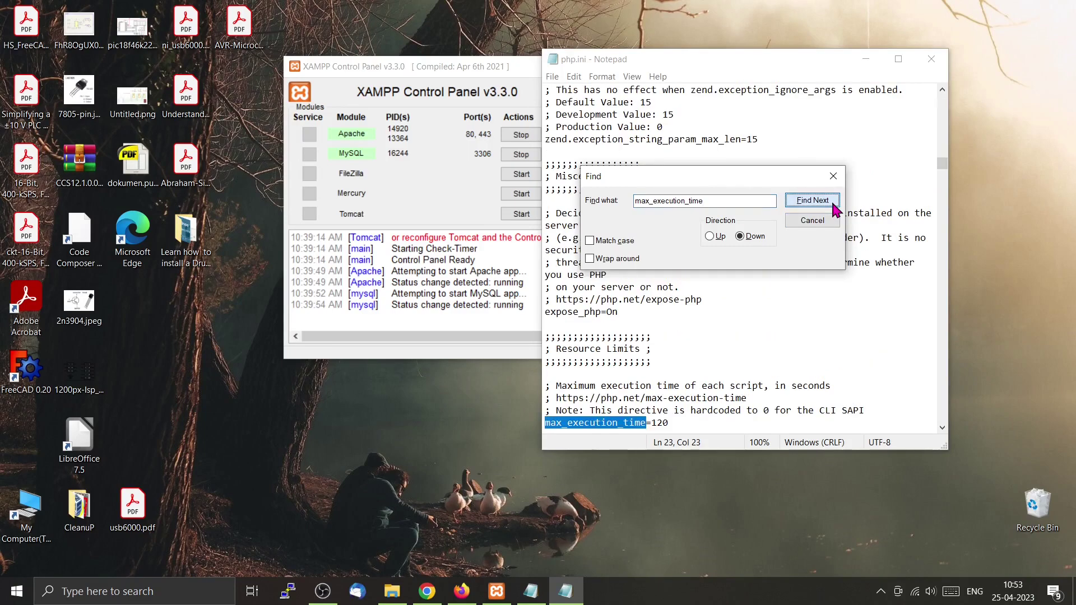
left_click(715, 425)
scroll(728, 397, "down", 3)
left_click(833, 175)
left_click_drag(671, 302, 535, 305)
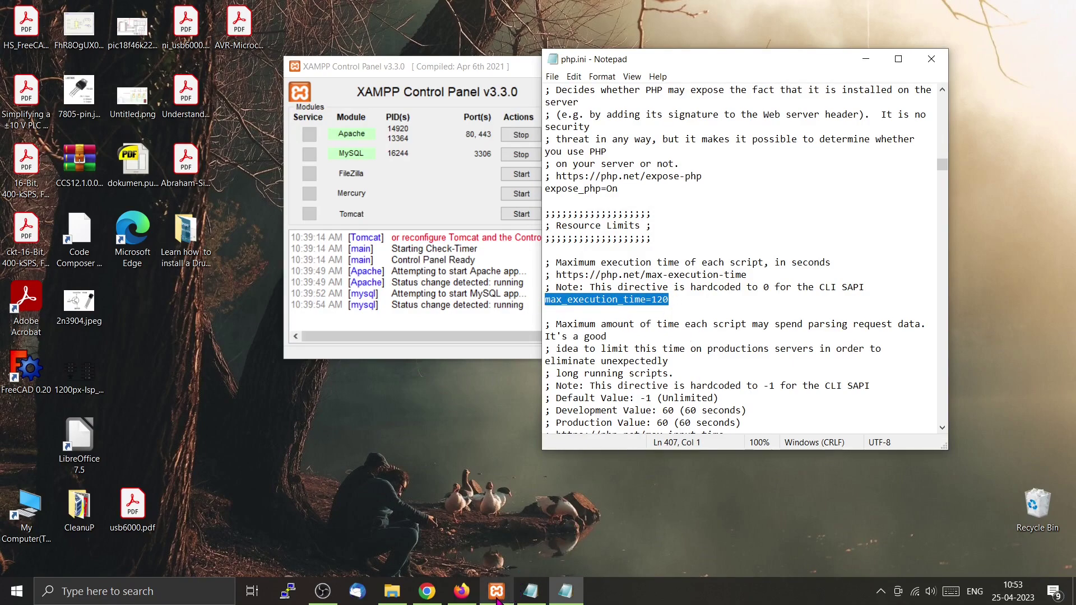
Change the max_execution_time value to 60 after checking the draft's recommended value.
left_click(427, 594)
left_click(427, 597)
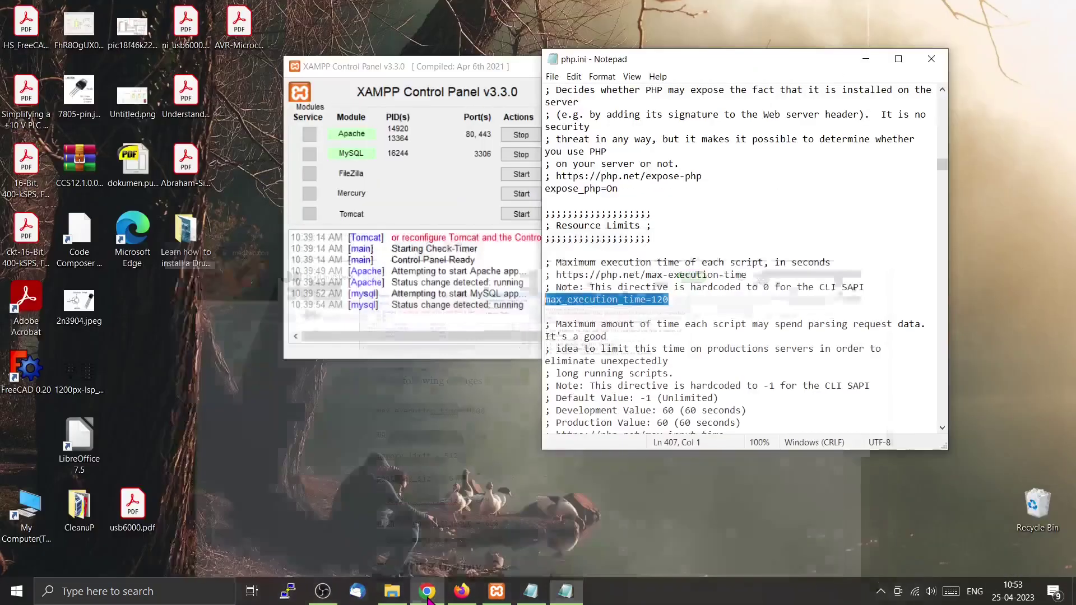
left_click(663, 302)
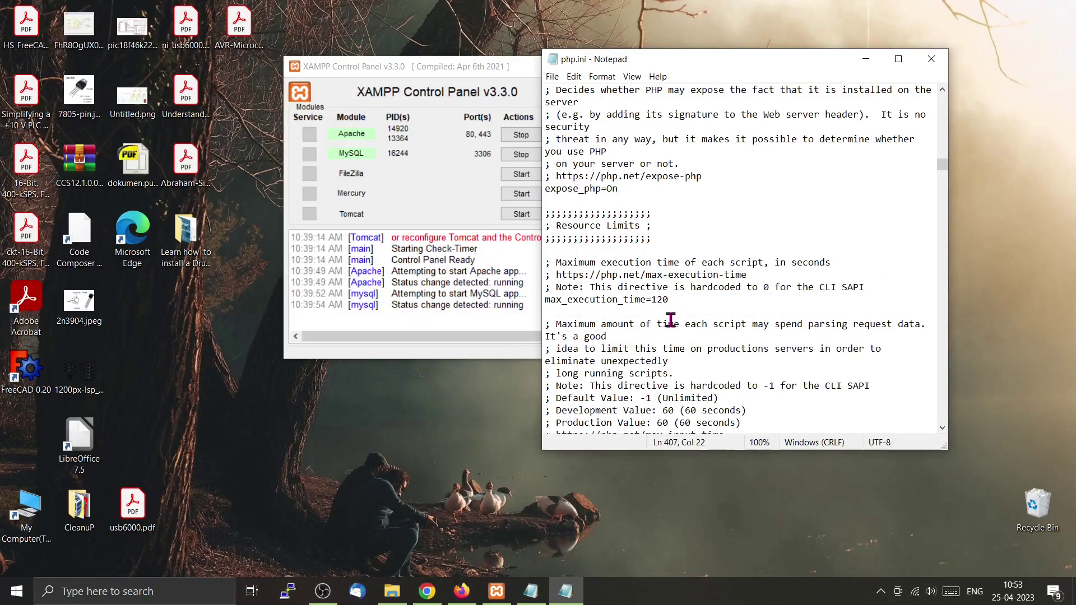
key("BackSpace")
key("BackSpace")
type("600")
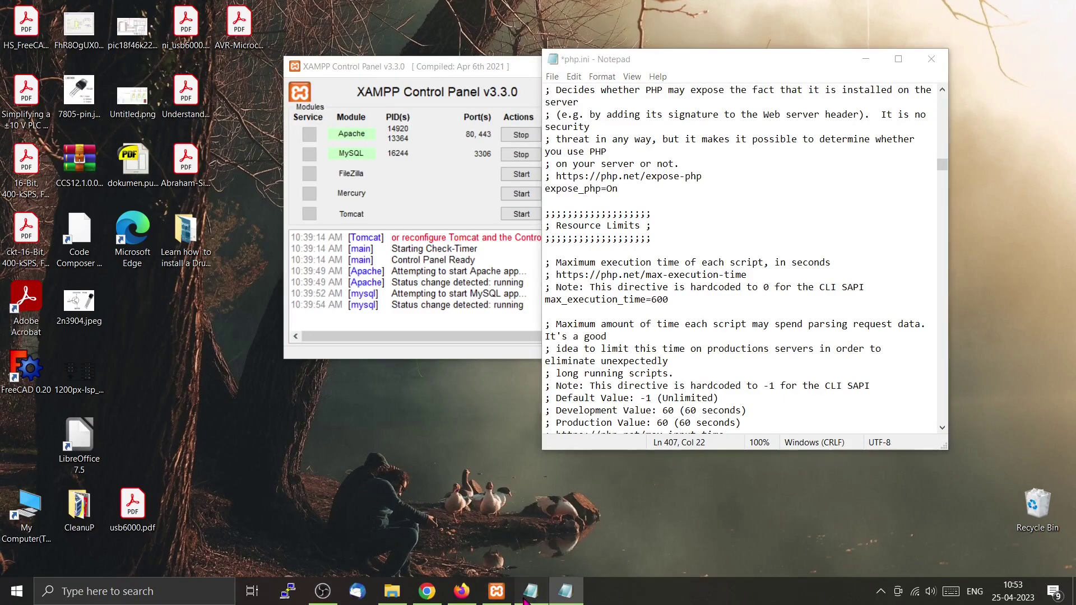
left_click(527, 595)
left_click(528, 592)
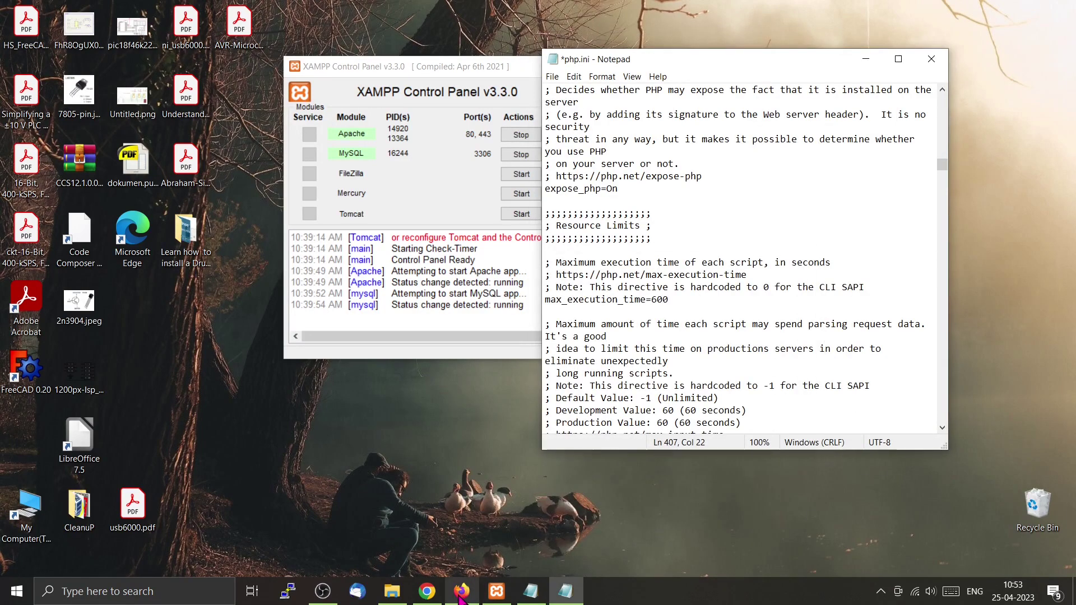
Copy max_input_time from the draft and raise its php.ini value from 60 to 600.
left_click(426, 592)
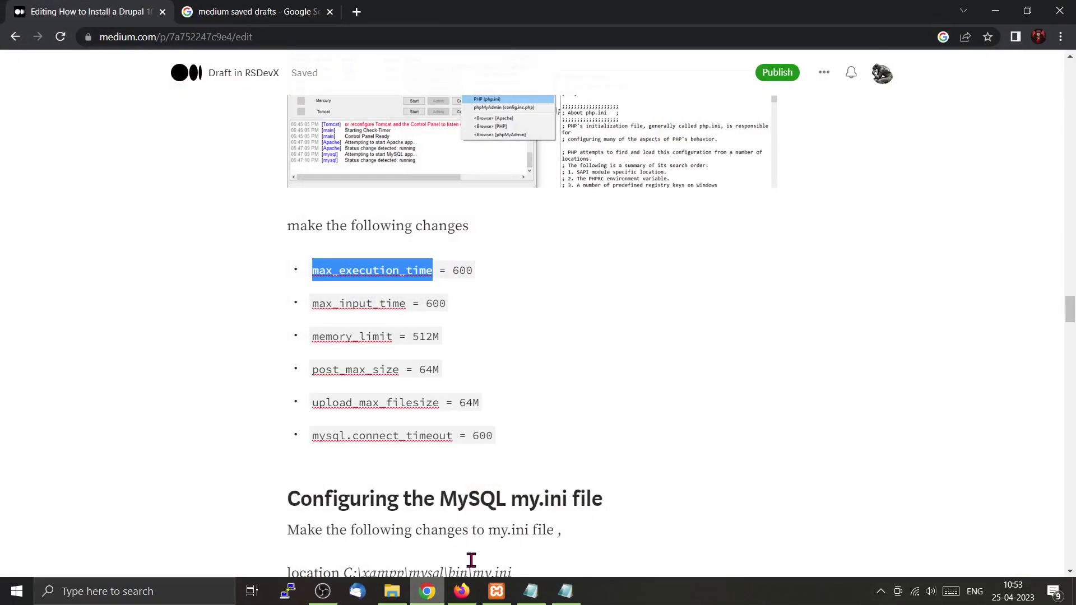
left_click_drag(408, 305, 314, 309)
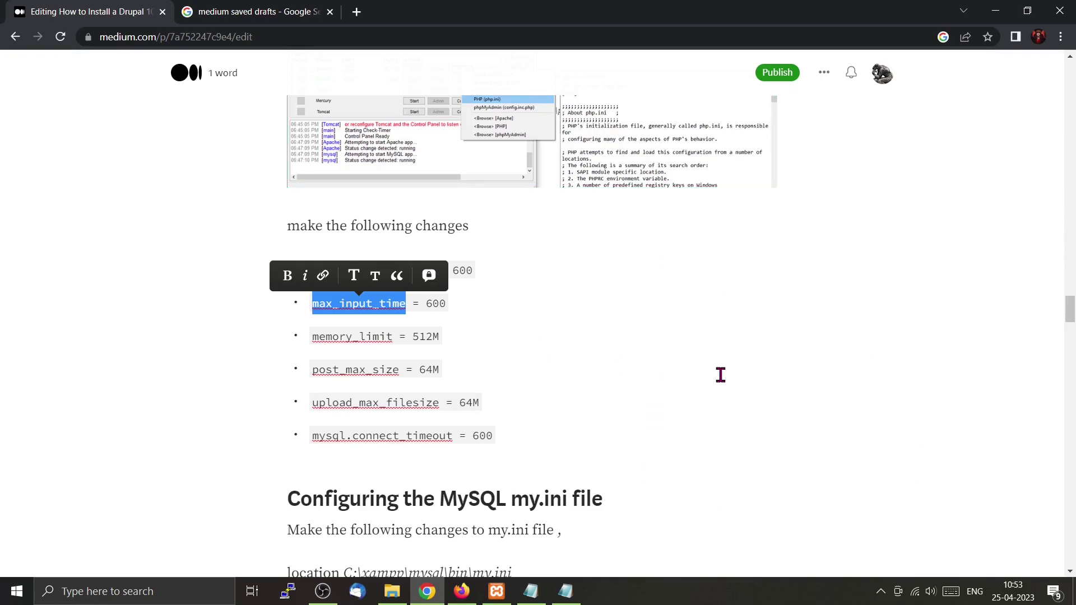
left_click(570, 600)
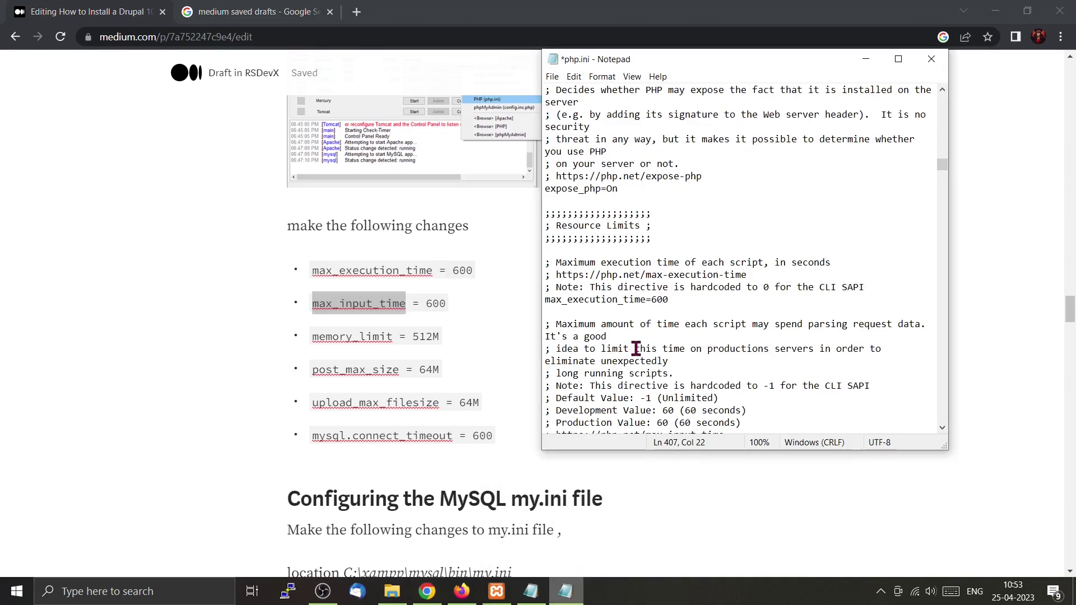
left_click(686, 168)
key("ctrl+f")
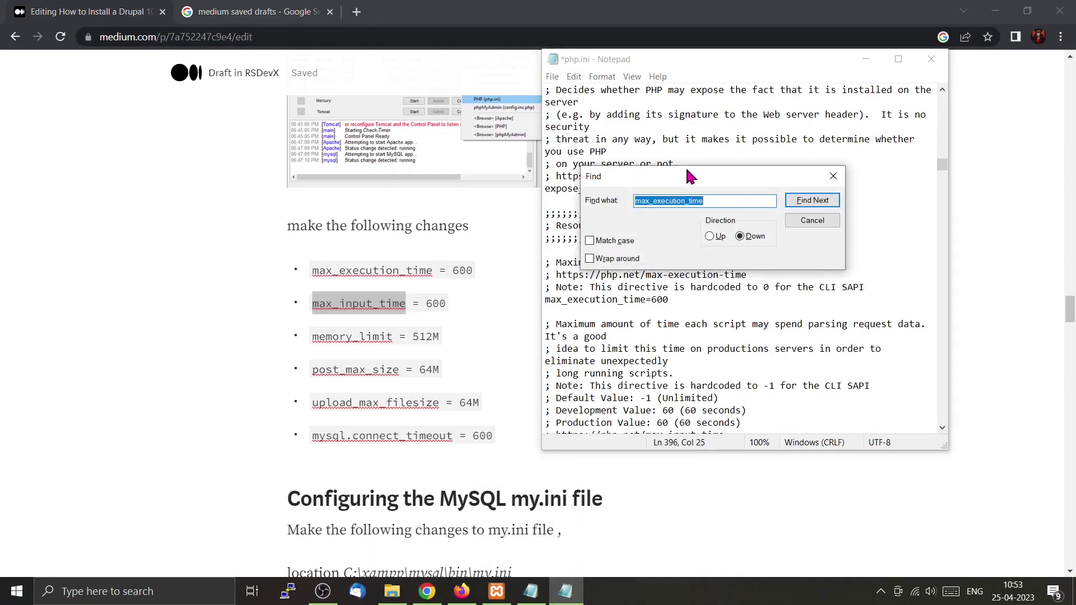
key("ctrl+v")
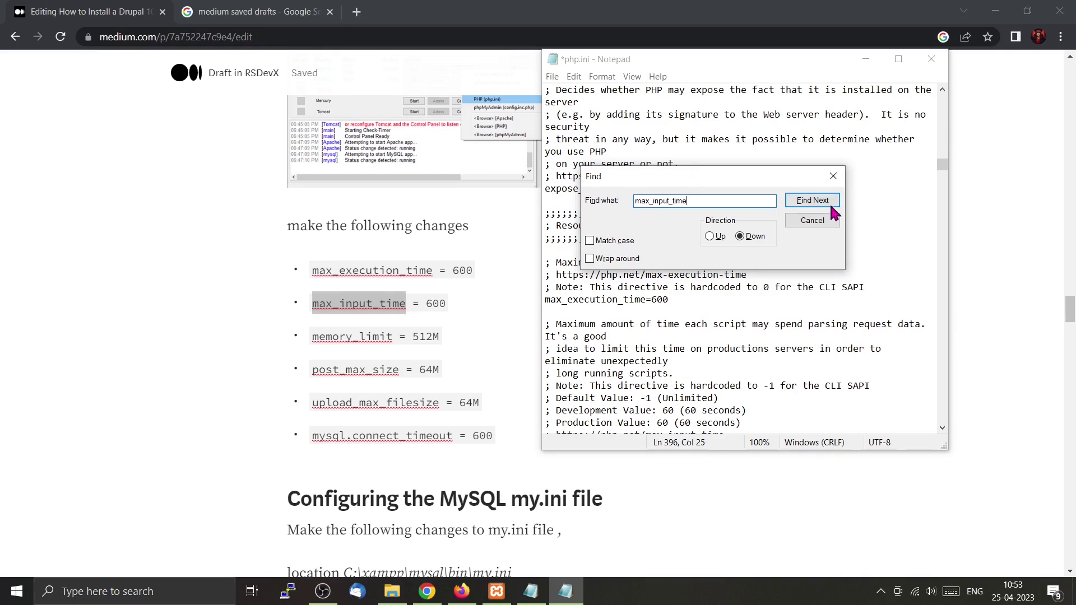
left_click(828, 201)
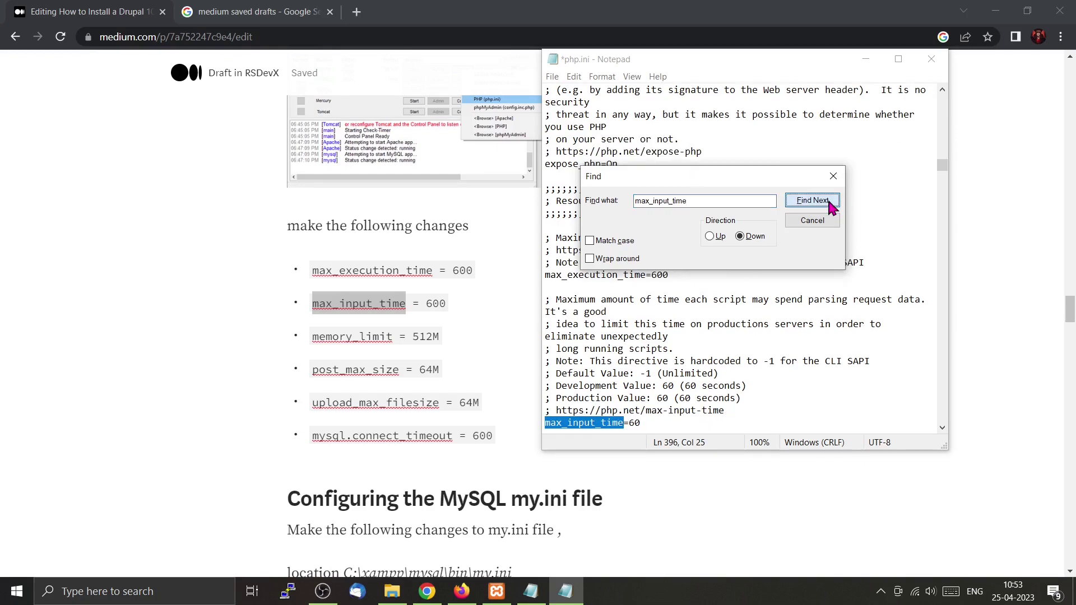
left_click(647, 423)
type("0")
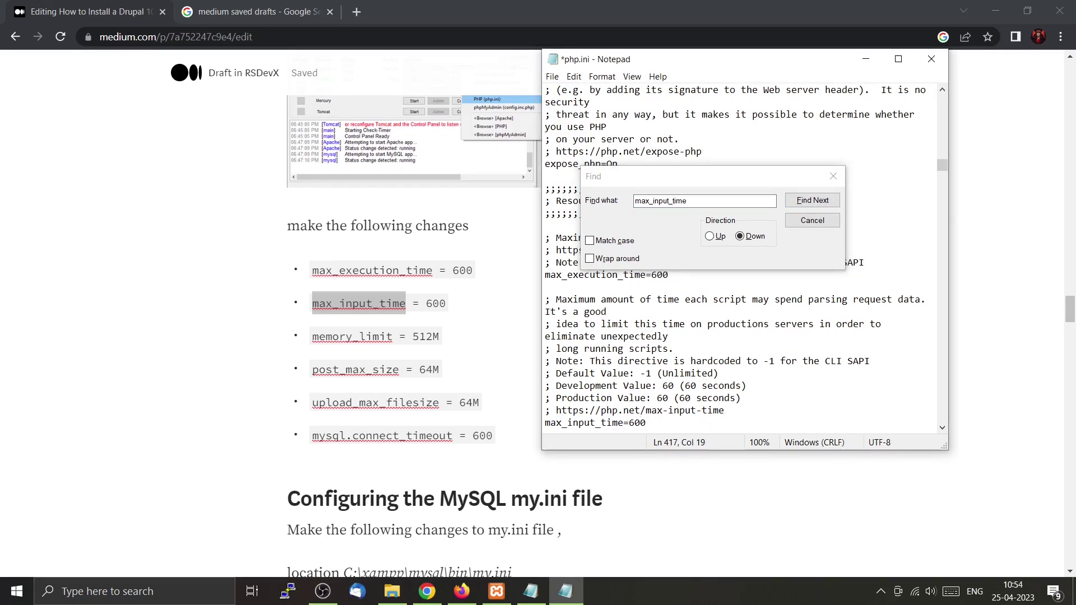
Copy memory_limit from the draft and locate the memory_limit line in php.ini.
left_click(381, 338)
double_click(381, 338)
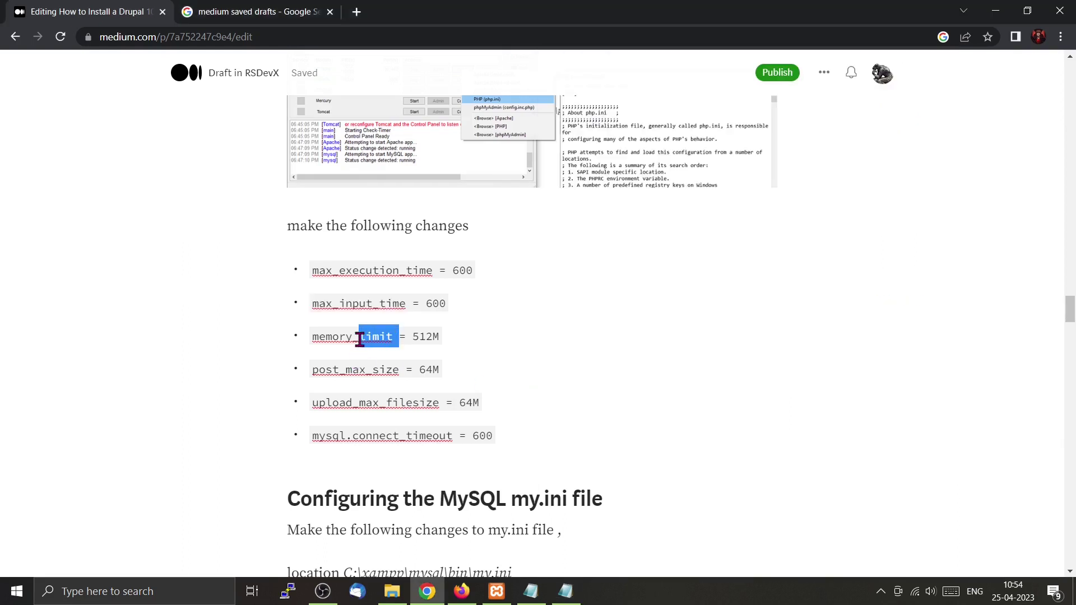
left_click(390, 343)
left_click_drag(389, 343, 311, 343)
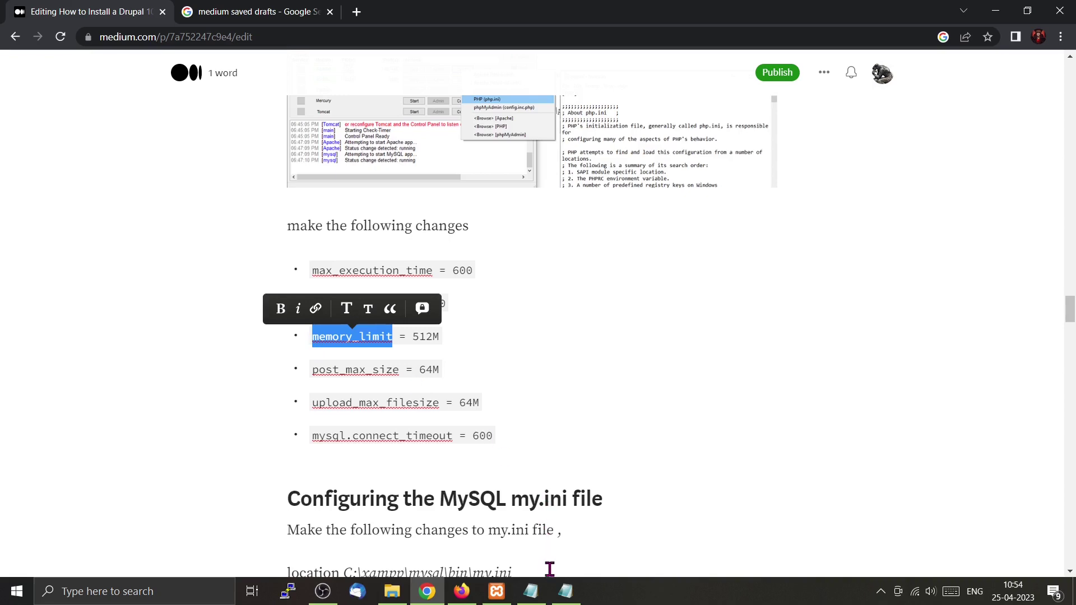
left_click(566, 593)
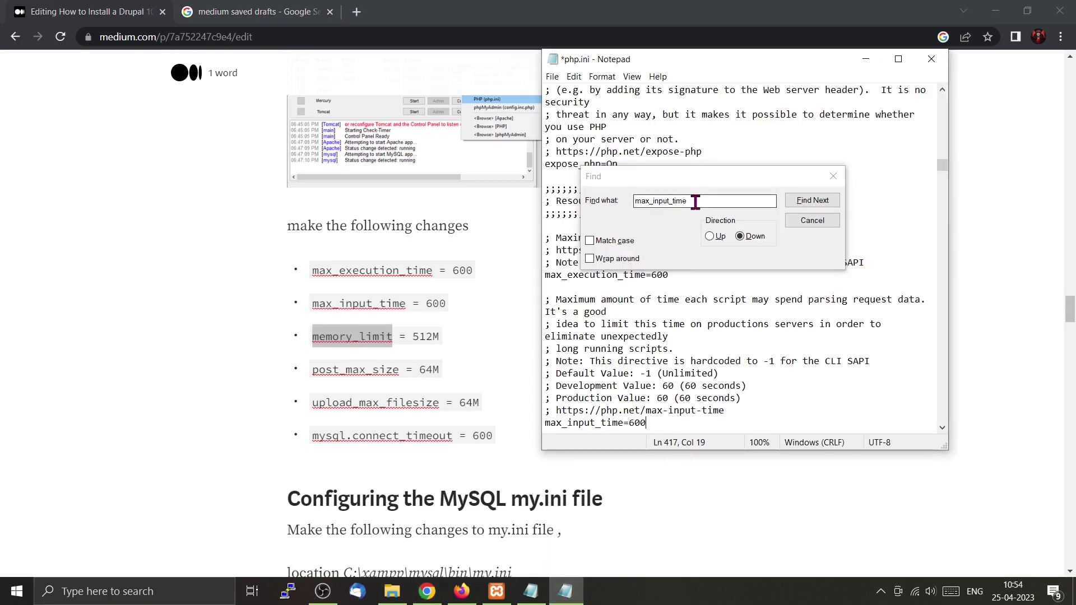
left_click(614, 207)
key("ctrl+v")
left_click(812, 201)
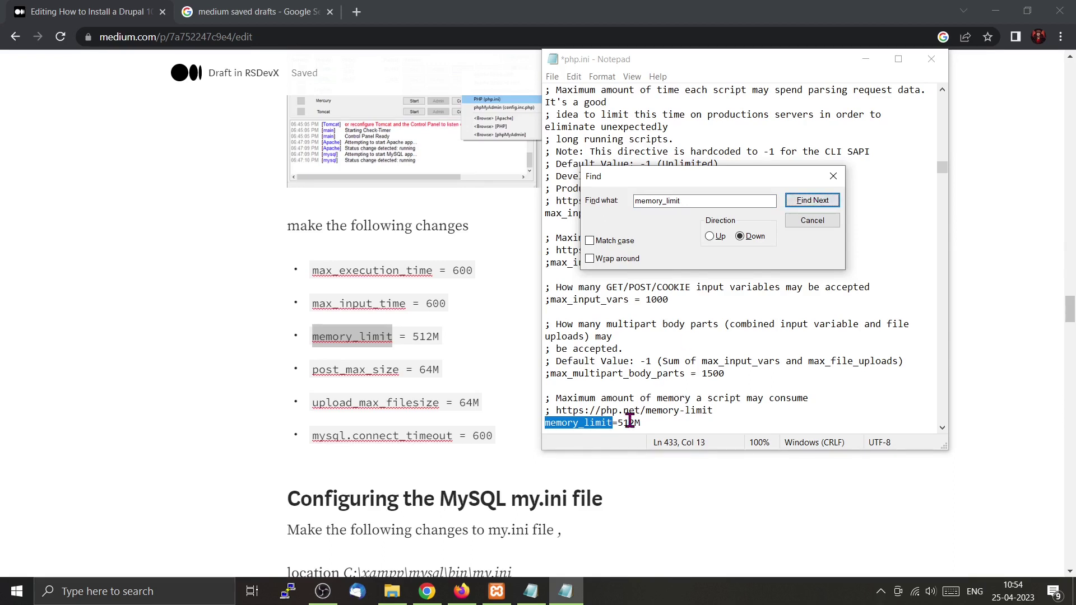
Copy post_max_size from the draft and change its php.ini value from 40M to 64M.
left_click_drag(400, 373, 300, 375)
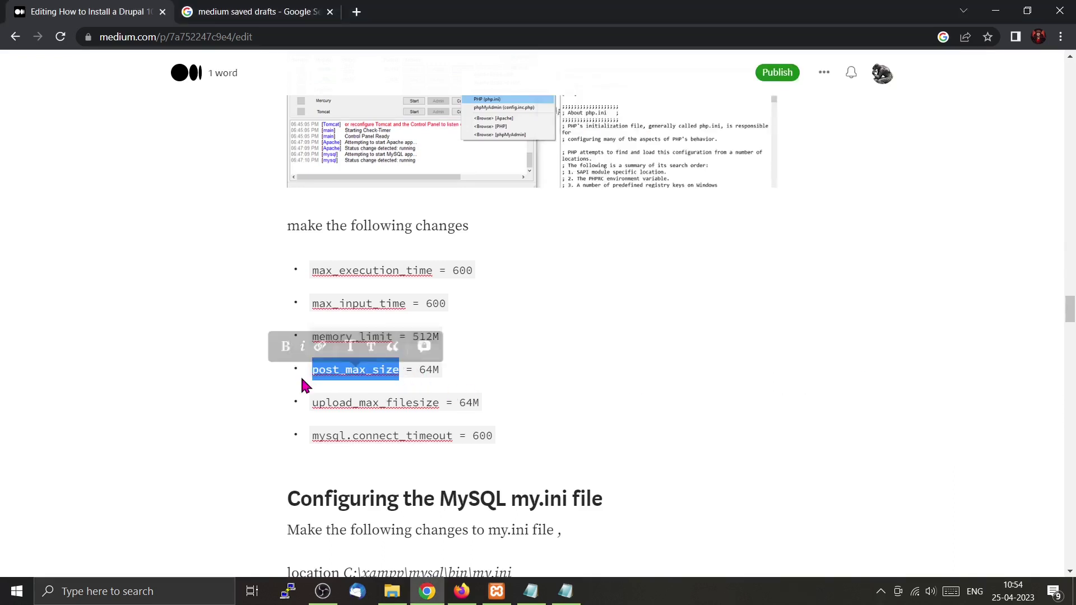
left_click(565, 591)
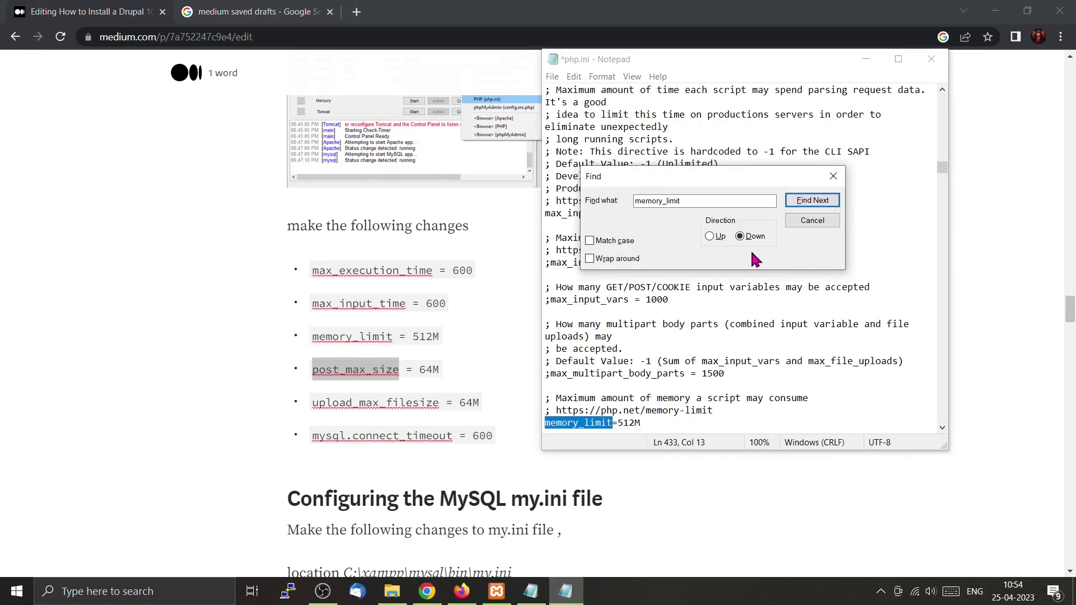
double_click(685, 200)
key("ctrl+v")
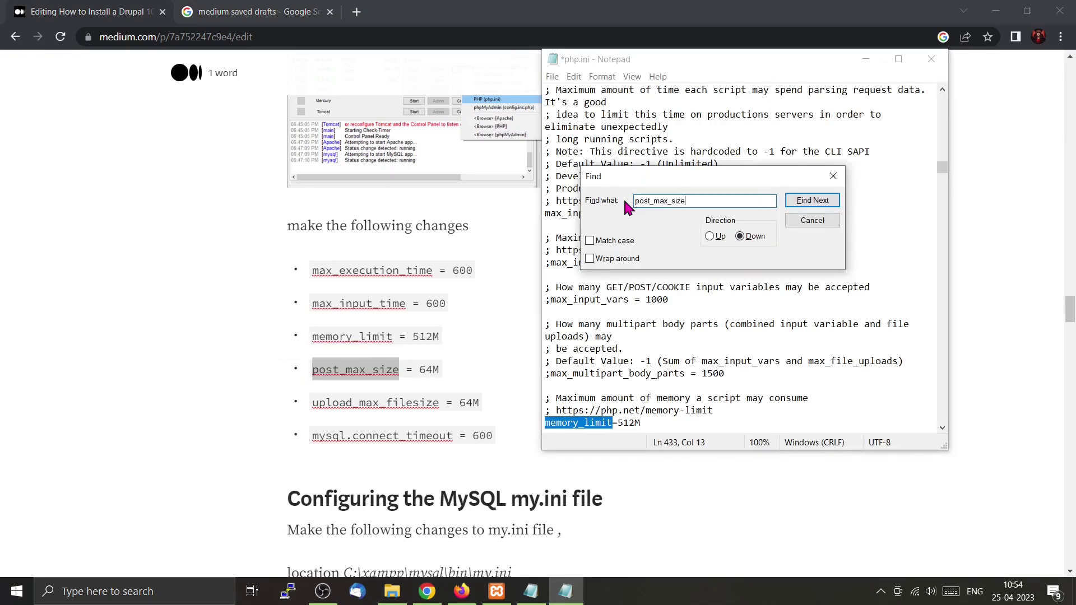
key("Return")
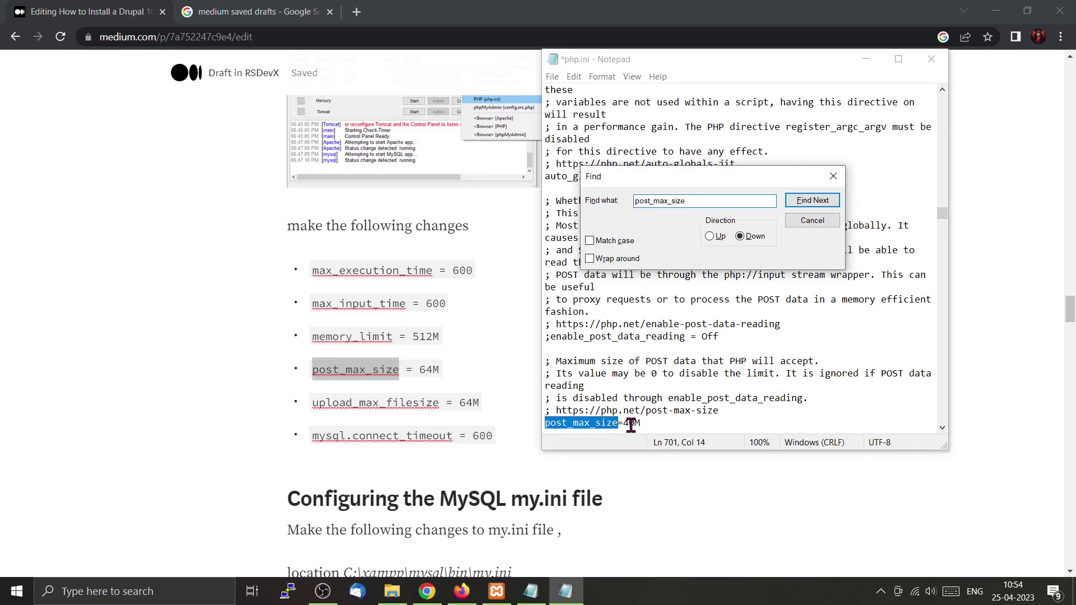
left_click_drag(634, 424, 623, 425)
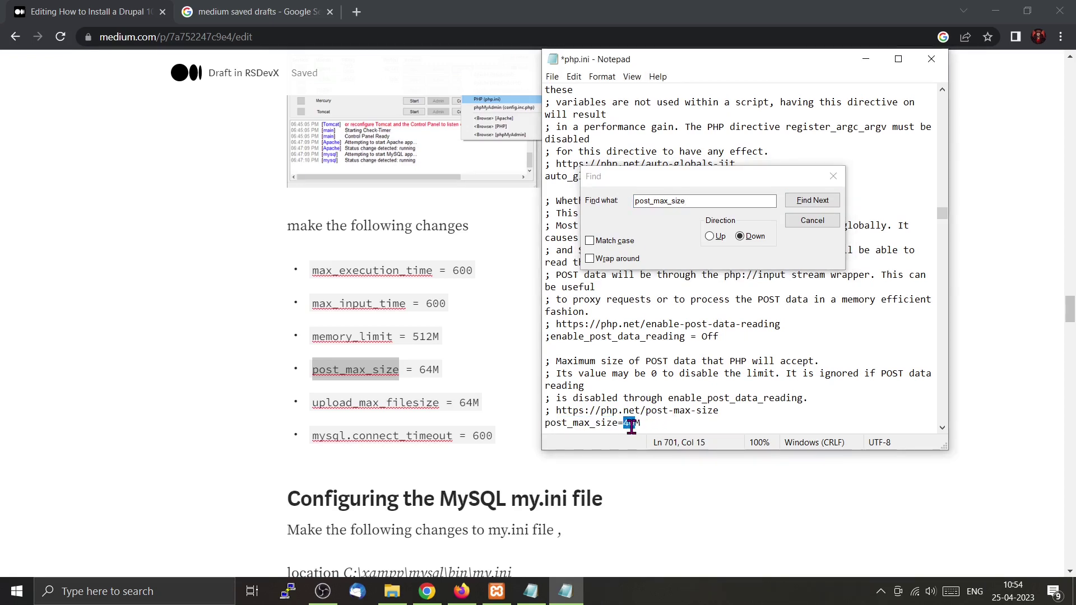
type("64")
left_click(438, 402)
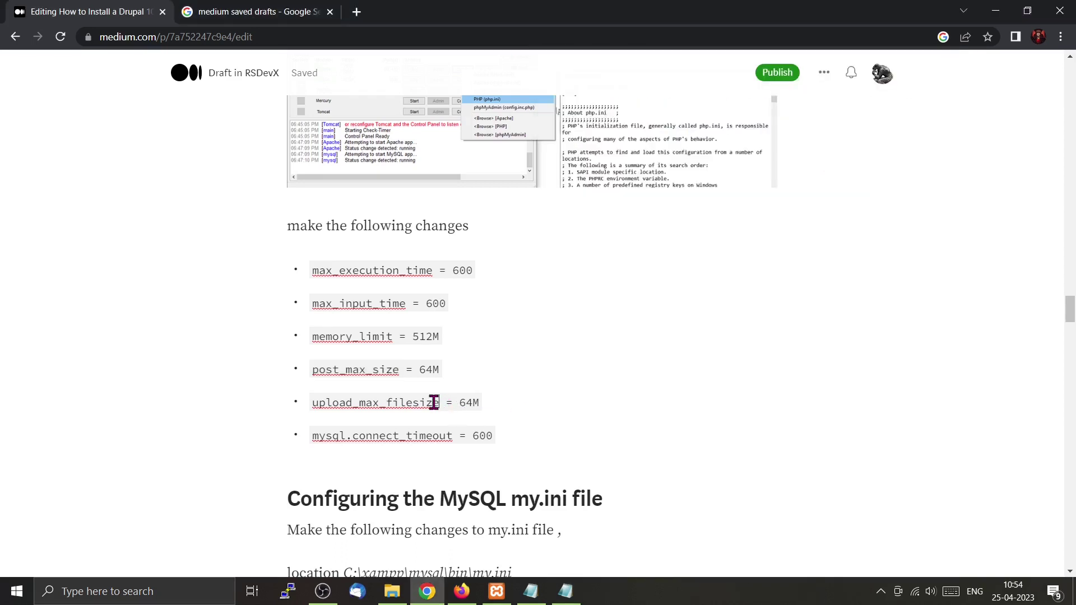
left_click_drag(438, 403, 304, 402)
key("ctrl+c")
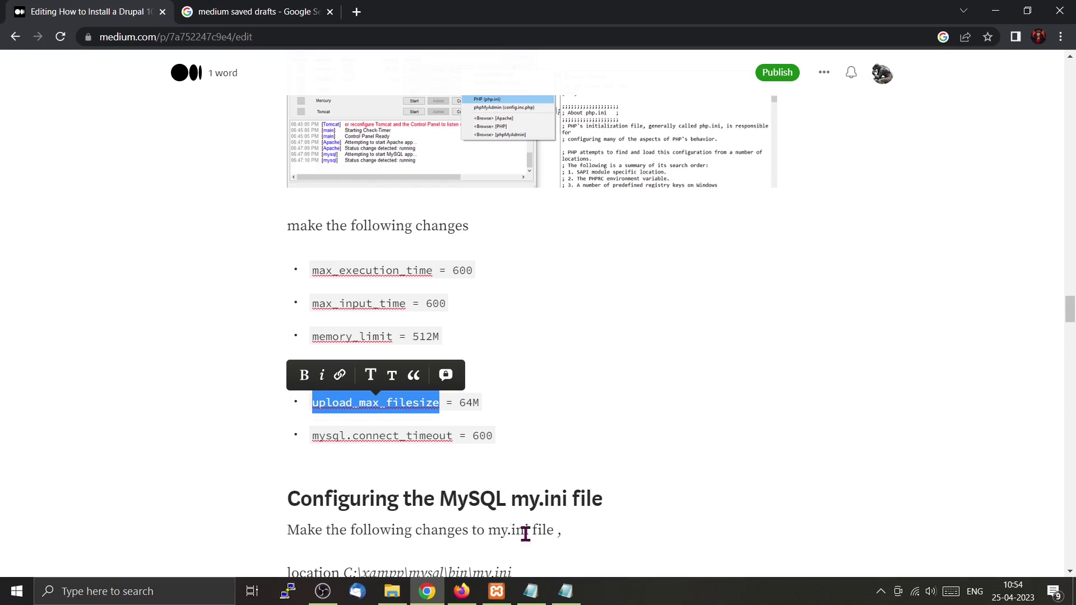
Find upload_max_filesize in php.ini and change its value from 40M to 64M.
left_click(565, 591)
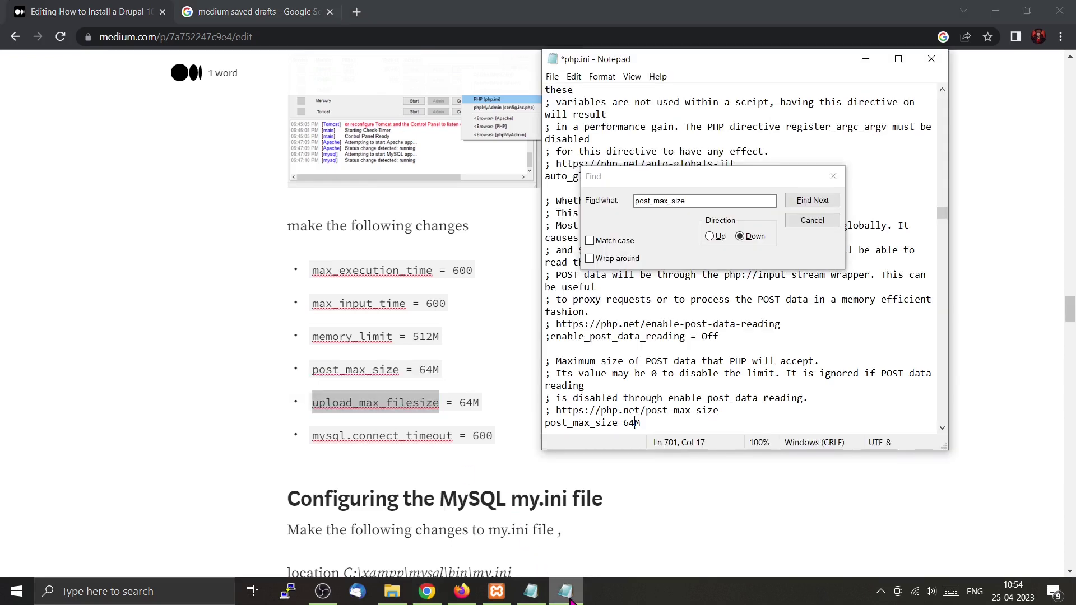
left_click(695, 205)
left_click_drag(694, 204, 608, 203)
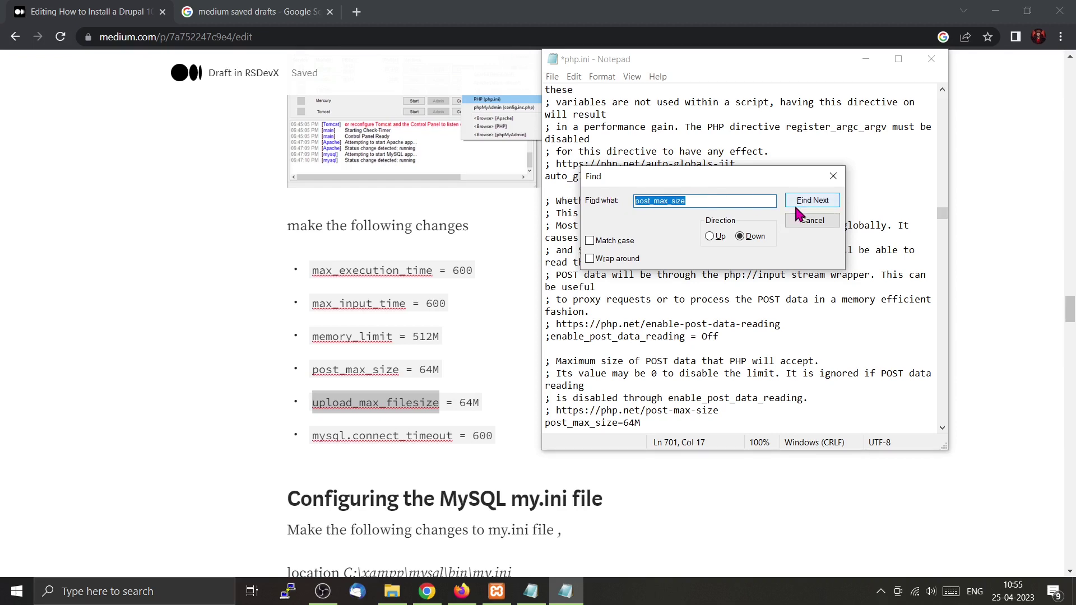
key("ctrl+v")
left_click(809, 202)
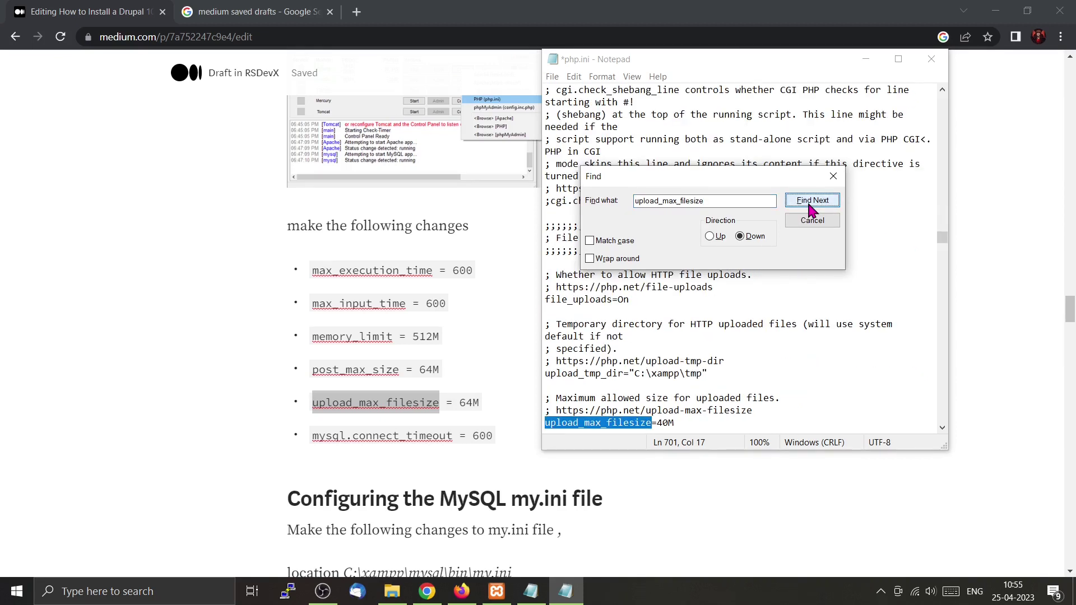
left_click(667, 423)
key("BackSpace")
key("BackSpace")
type("64")
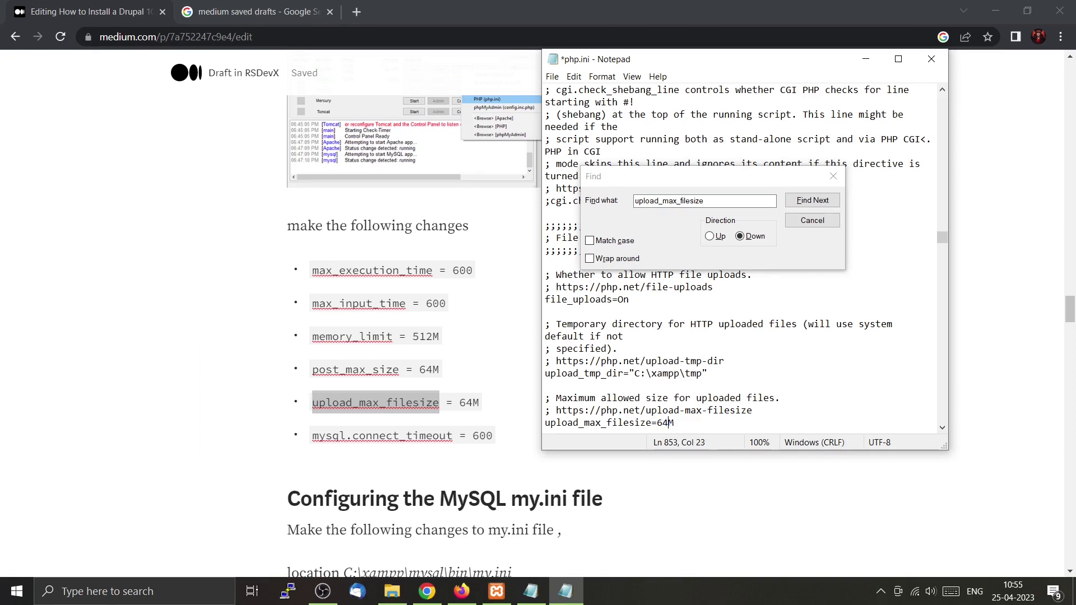
Set mysql.connect_timeout to 600 in php.ini and save the file.
left_click_drag(451, 440, 309, 438)
key("ctrl+c")
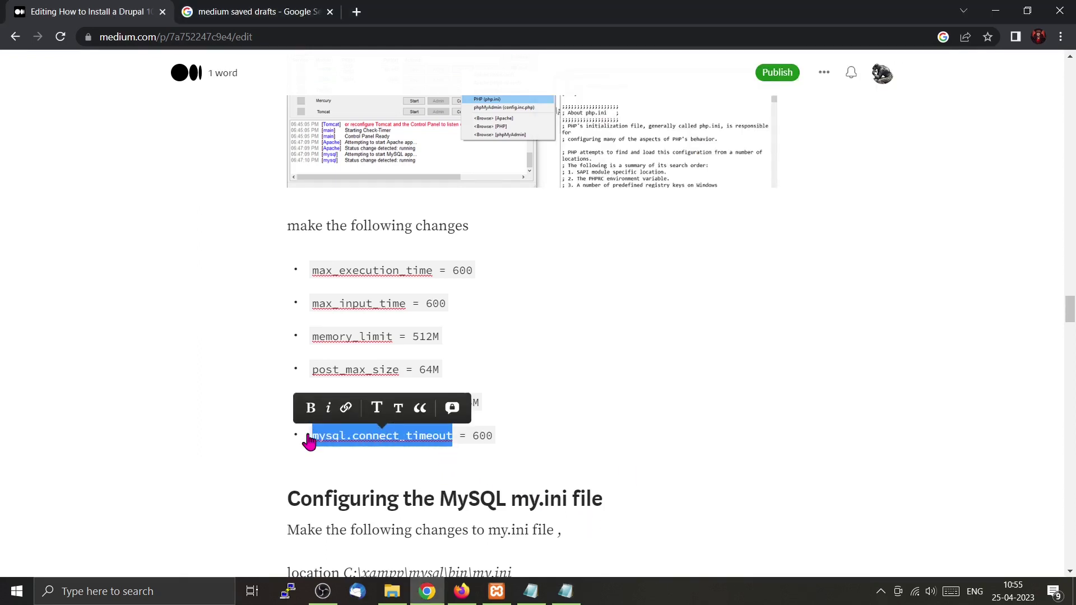
left_click(565, 591)
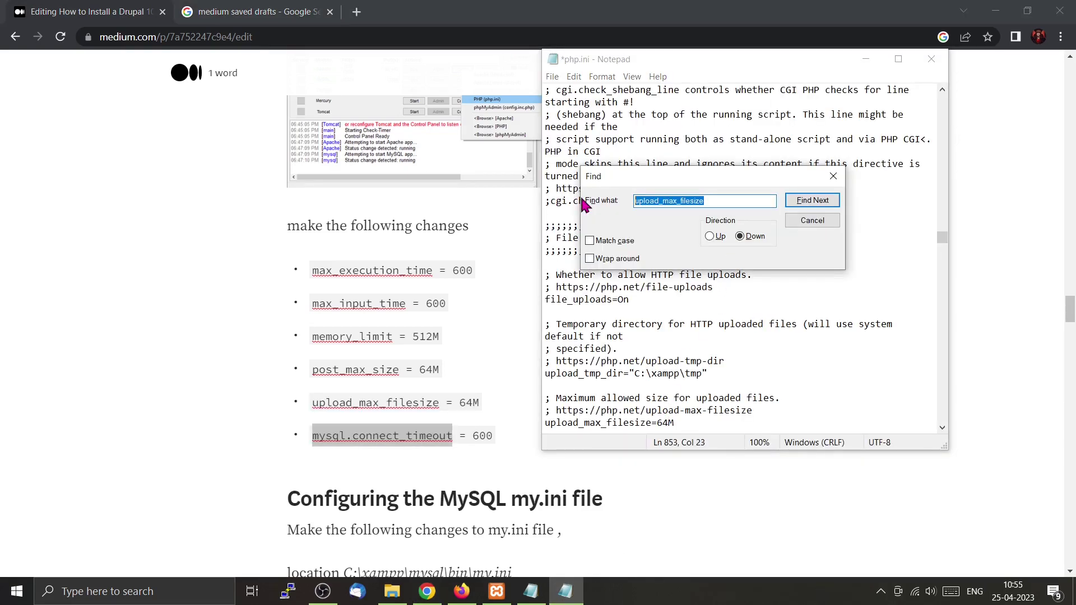
key("ctrl+v")
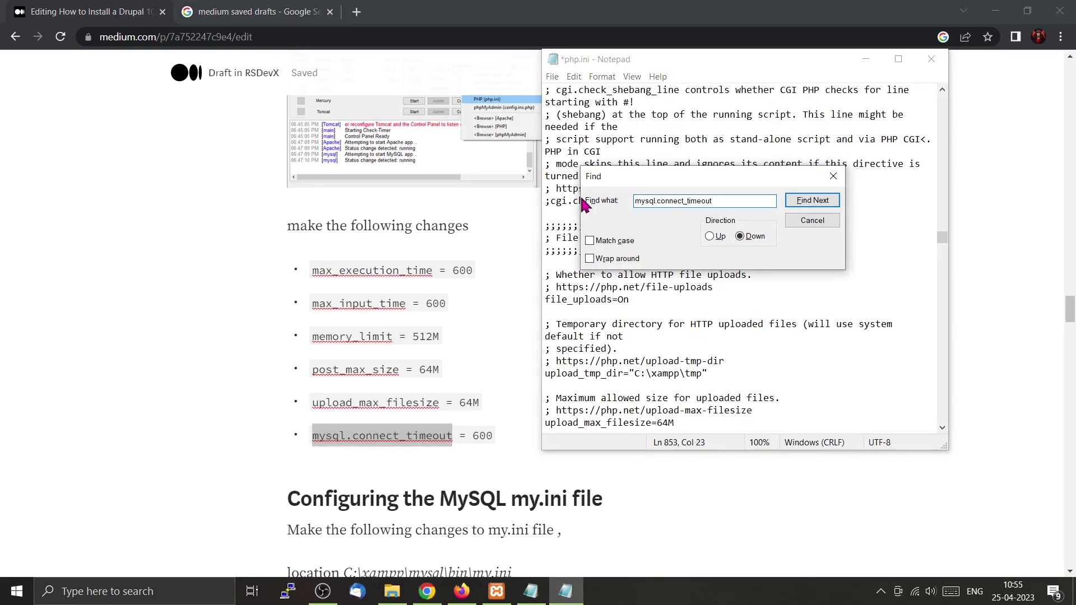
key("Return")
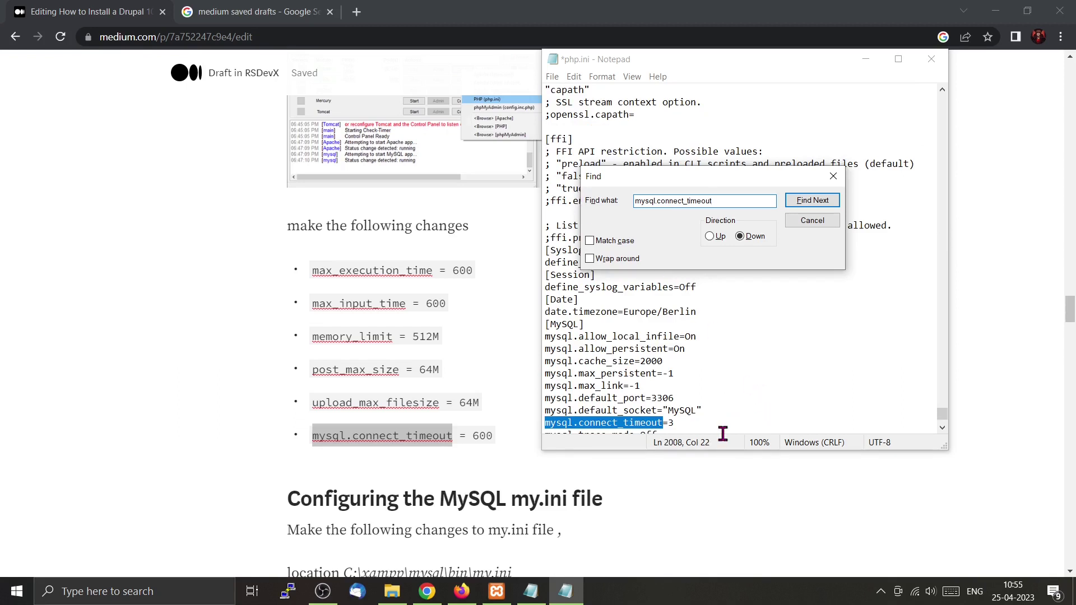
left_click(680, 425)
key("BackSpace")
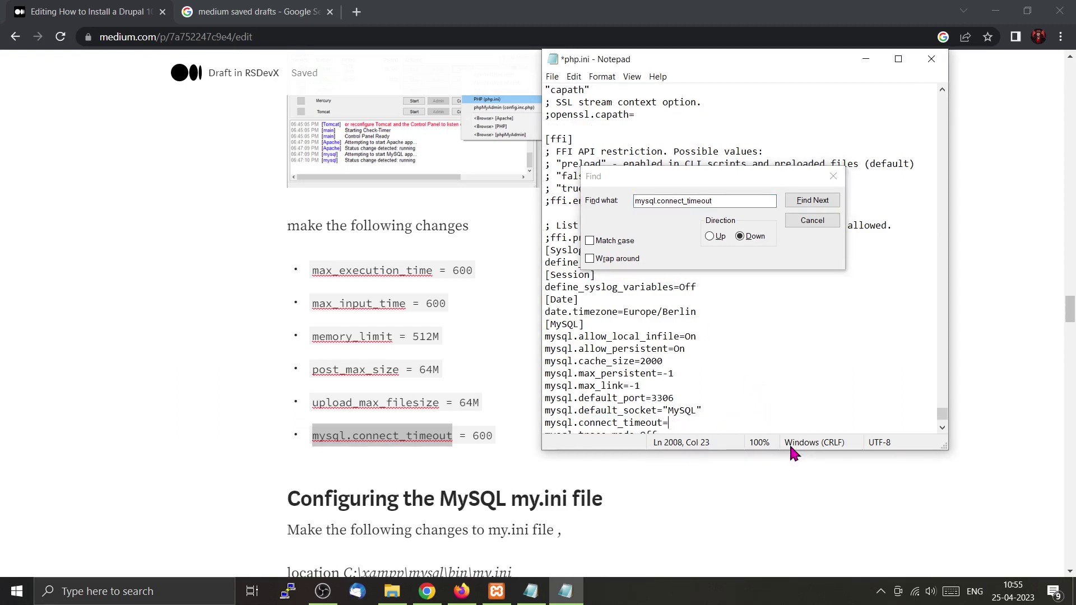
type("600")
left_click(833, 177)
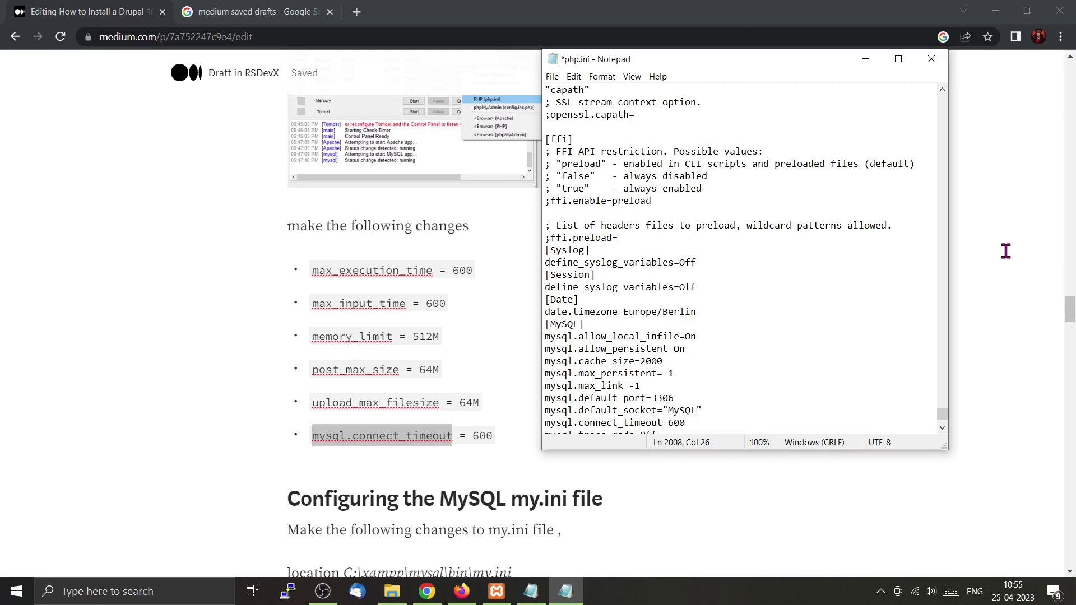
key("ctrl+s")
Scroll the Medium draft to its my.ini section and copy max_allowed_packet.
left_click(414, 388)
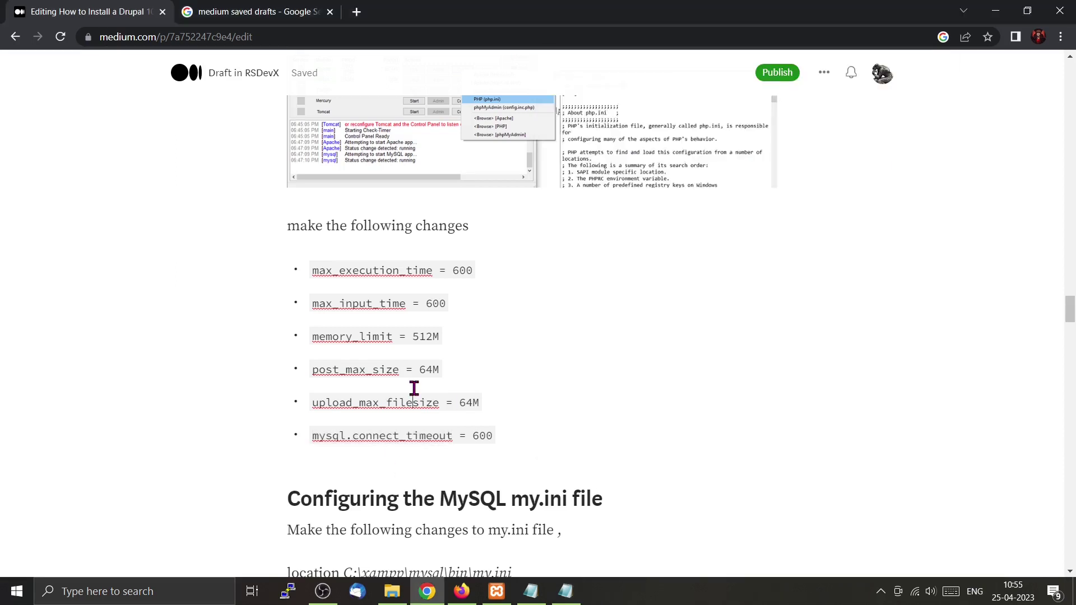
scroll(414, 388, "down", 3)
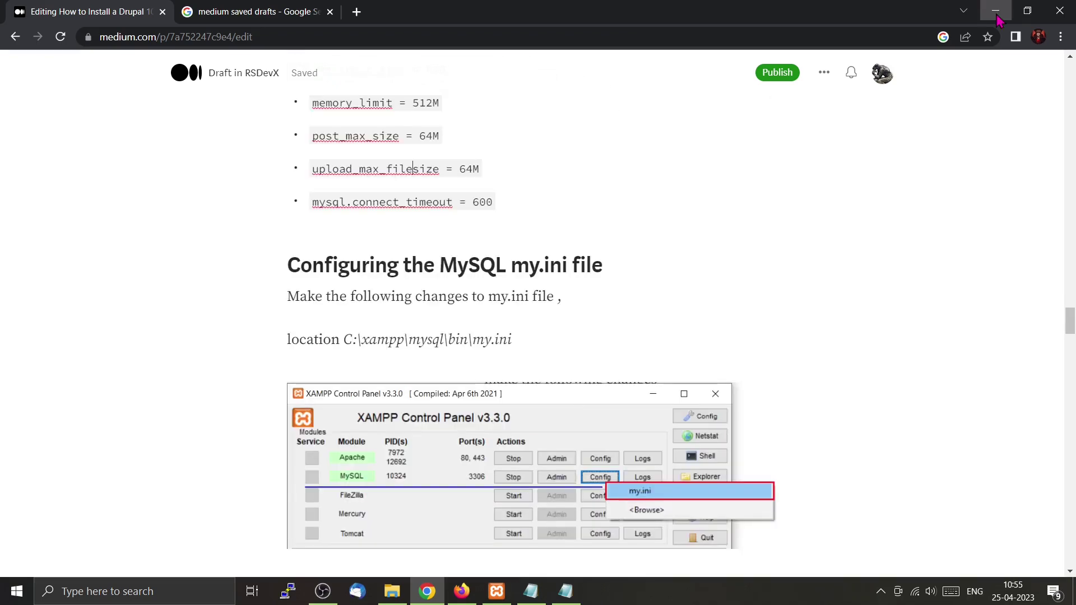
left_click(996, 11)
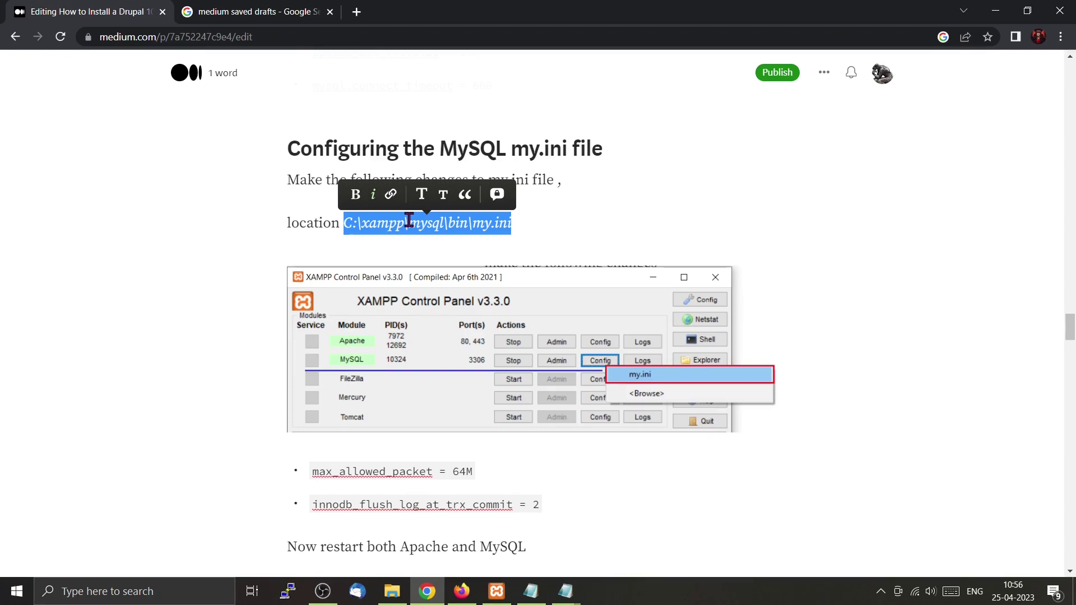
scroll(409, 220, "down", 2)
double_click(314, 356)
key("ctrl+c")
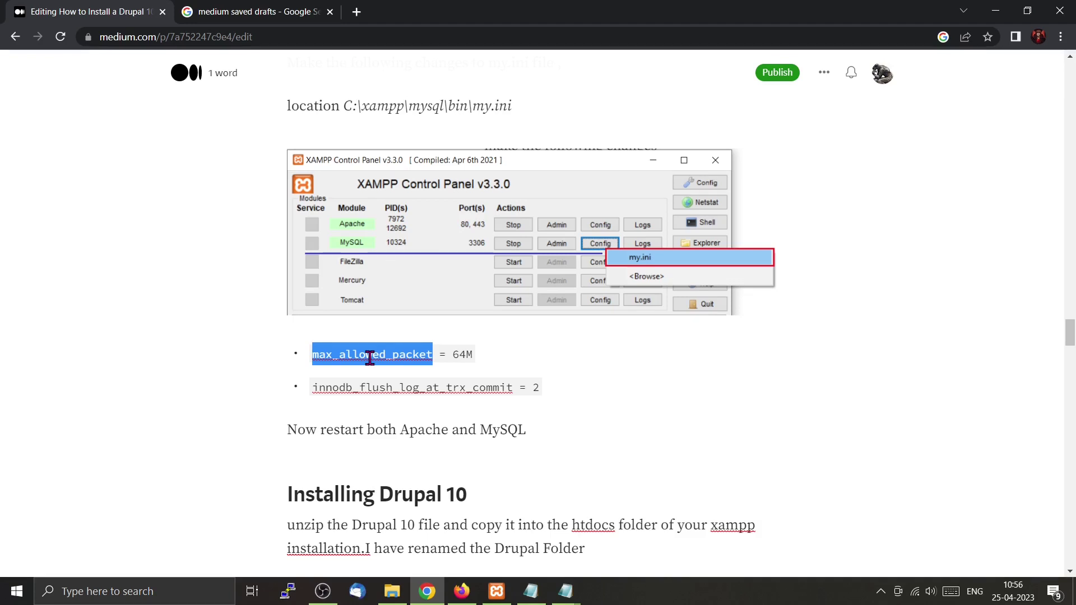
left_click(780, 461)
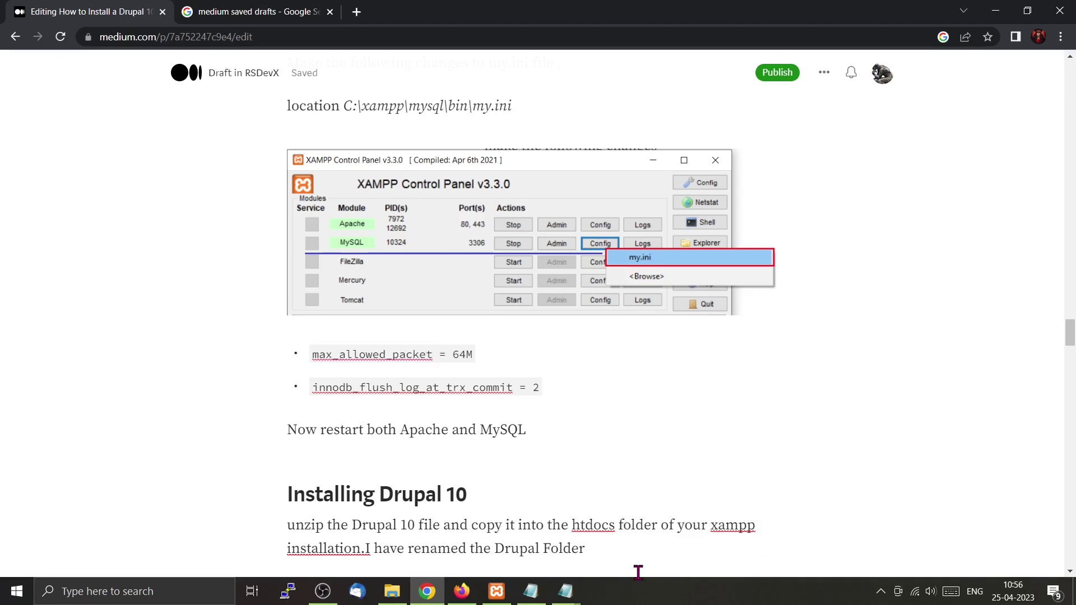
mouse_move(575, 597)
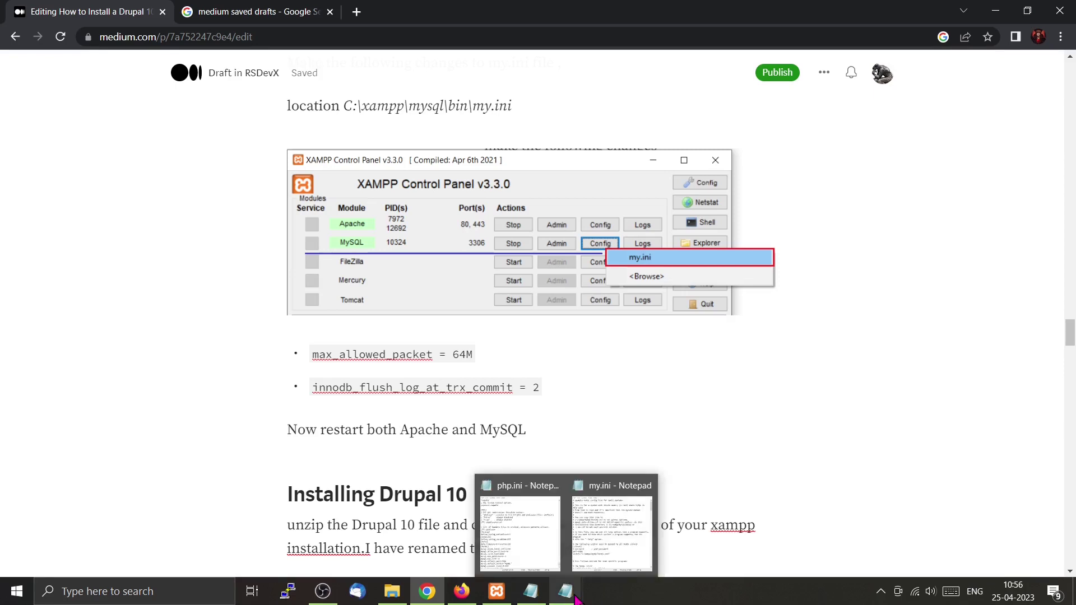
scroll(479, 215, "up", 2)
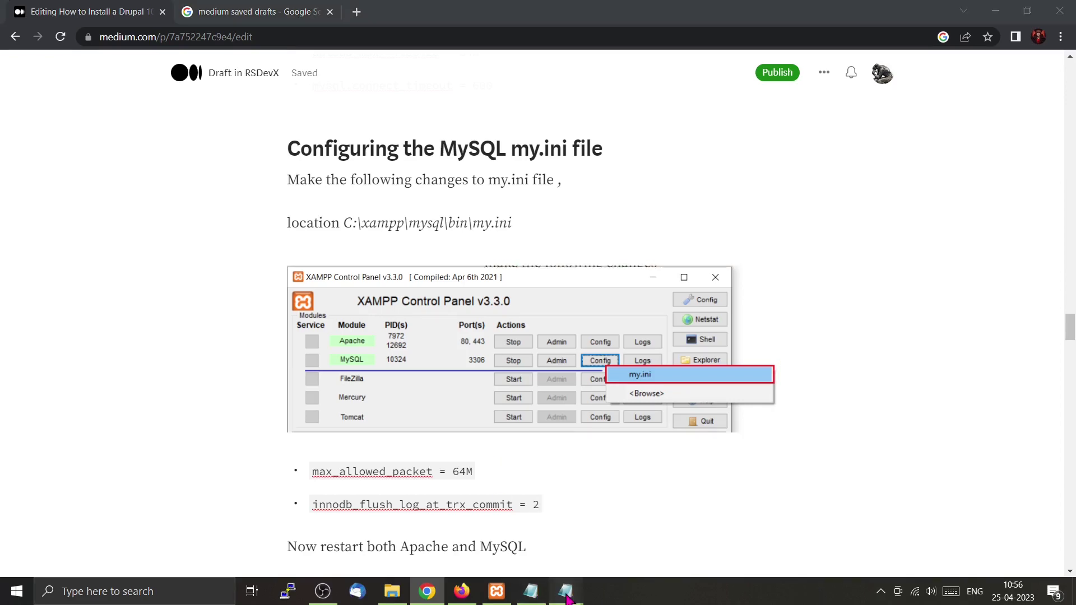
Find max_allowed_packet in my.ini and change its value from 1M to 64M.
left_click(625, 548)
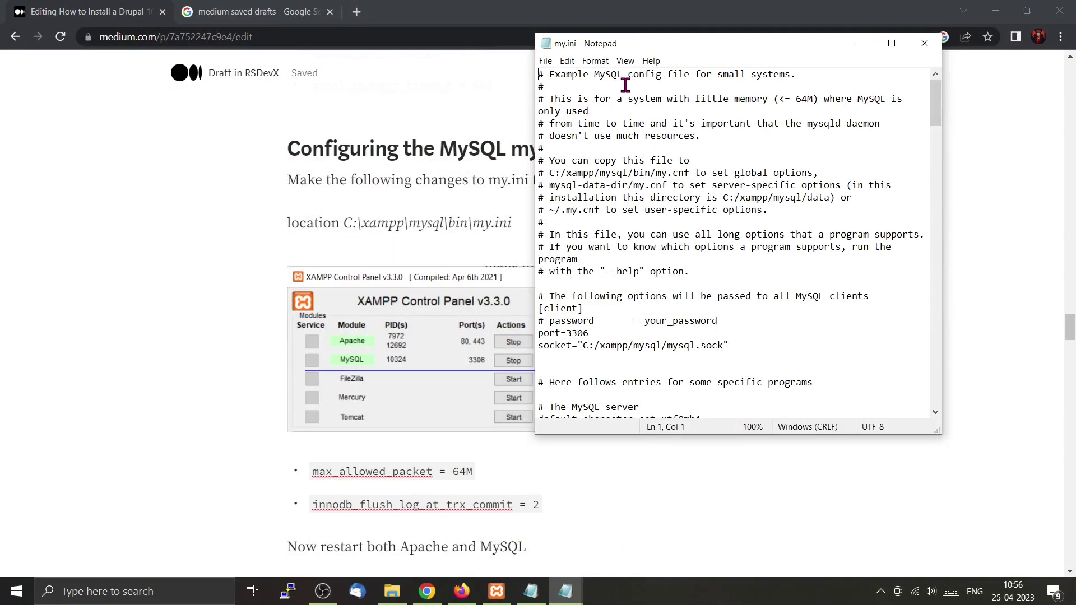
key("ctrl+f")
key("ctrl+v")
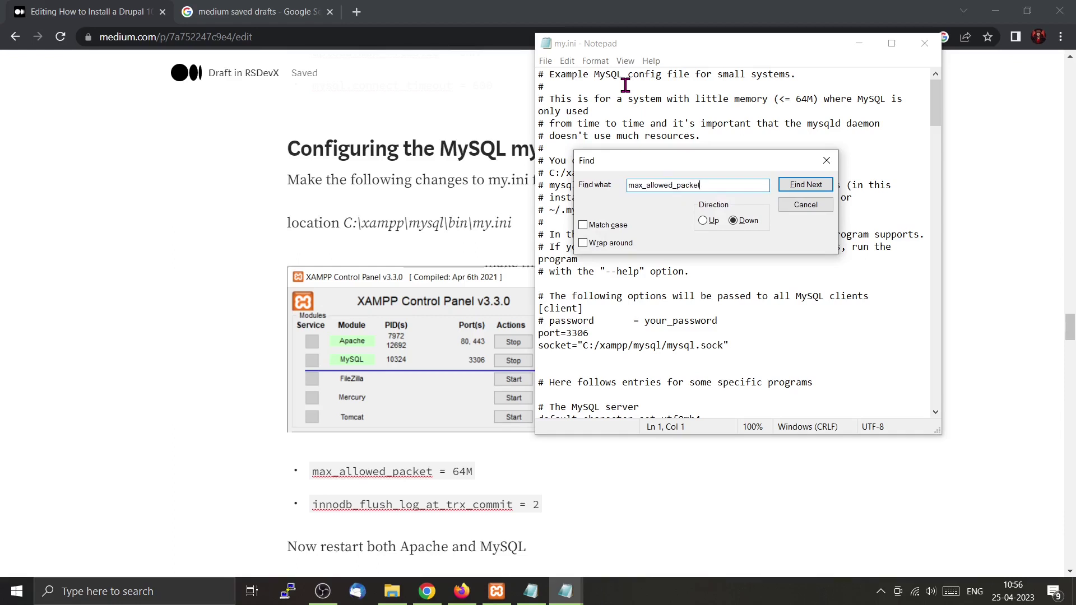
left_click(813, 185)
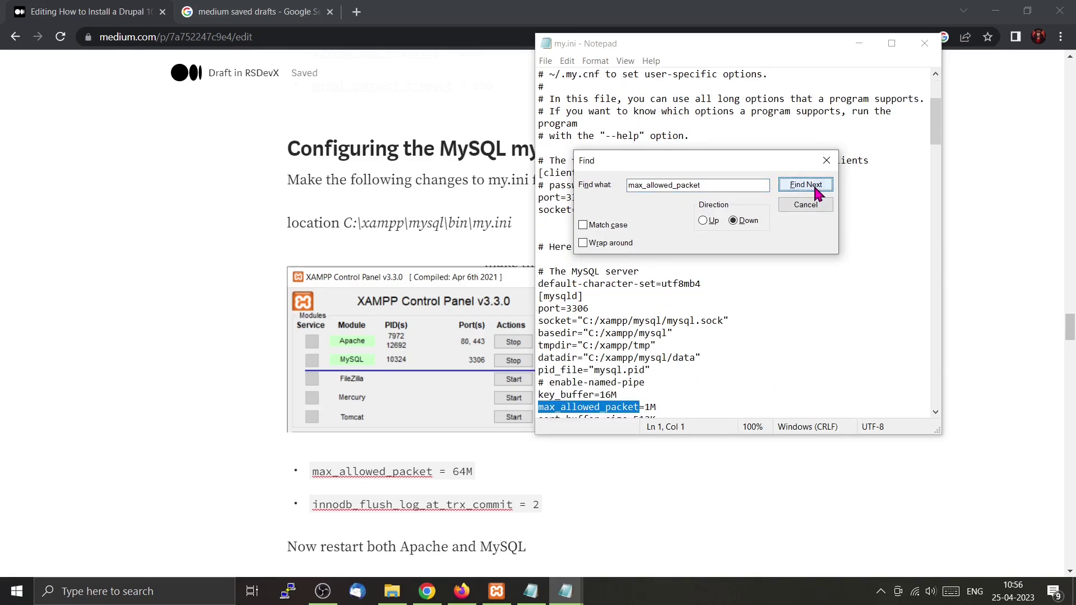
left_click(650, 407)
key("BackSpace")
type("64")
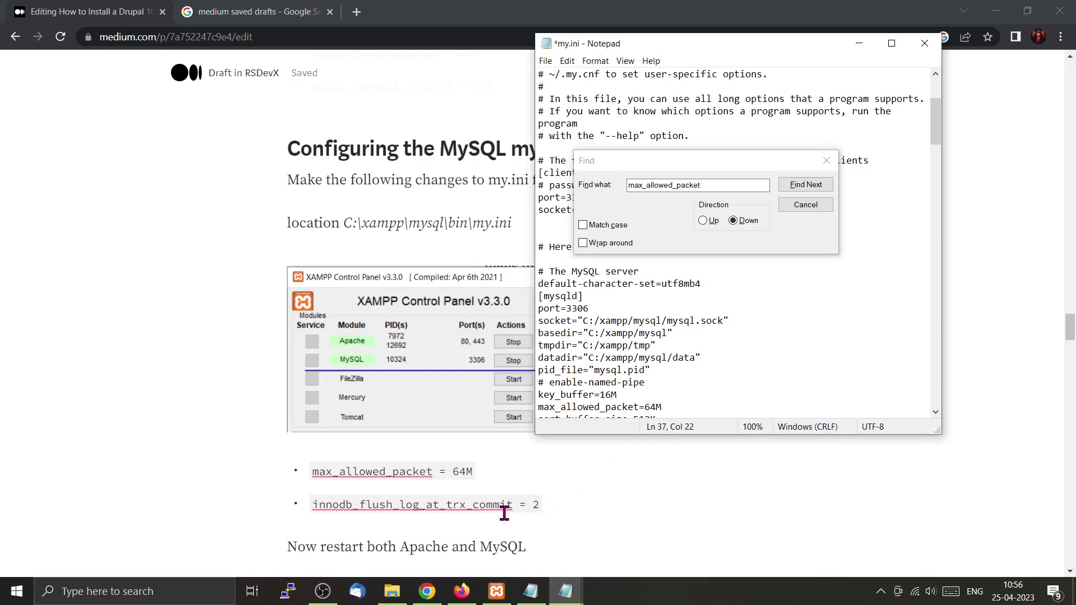
Set innodb_flush_log_at_trx_commit to 2 in my.ini, save, and close the file.
left_click_drag(512, 504, 311, 506)
key("ctrl+c")
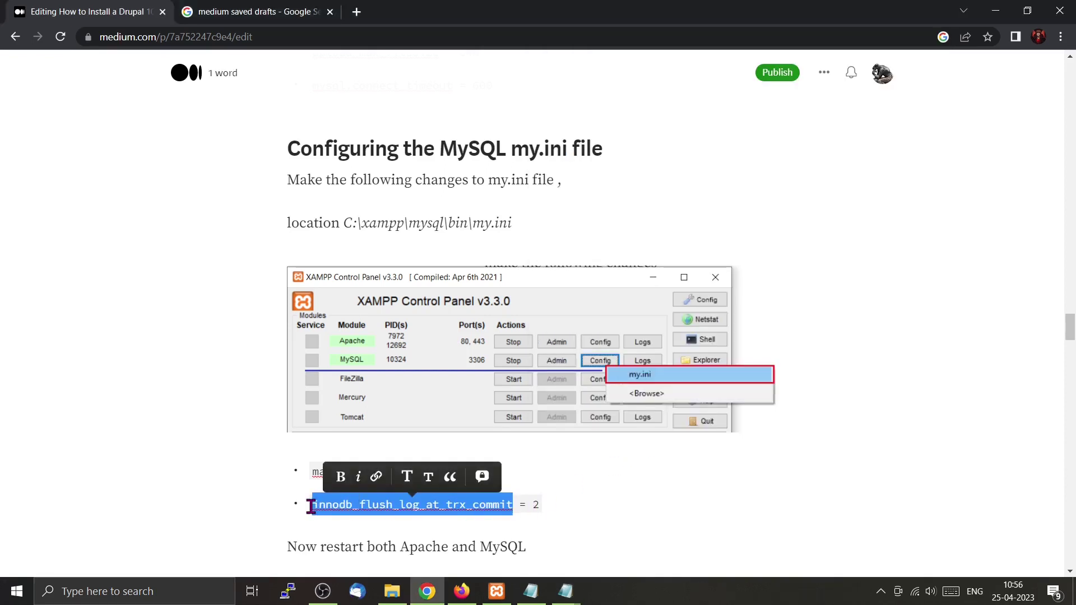
mouse_move(582, 595)
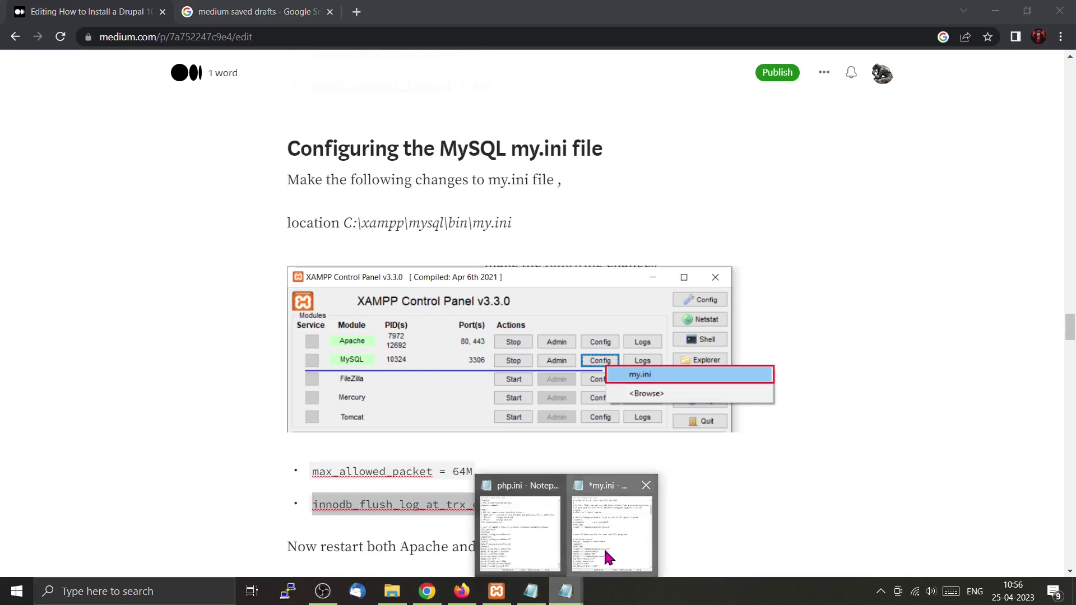
left_click(610, 558)
left_click_drag(700, 185, 626, 189)
key("ctrl+v")
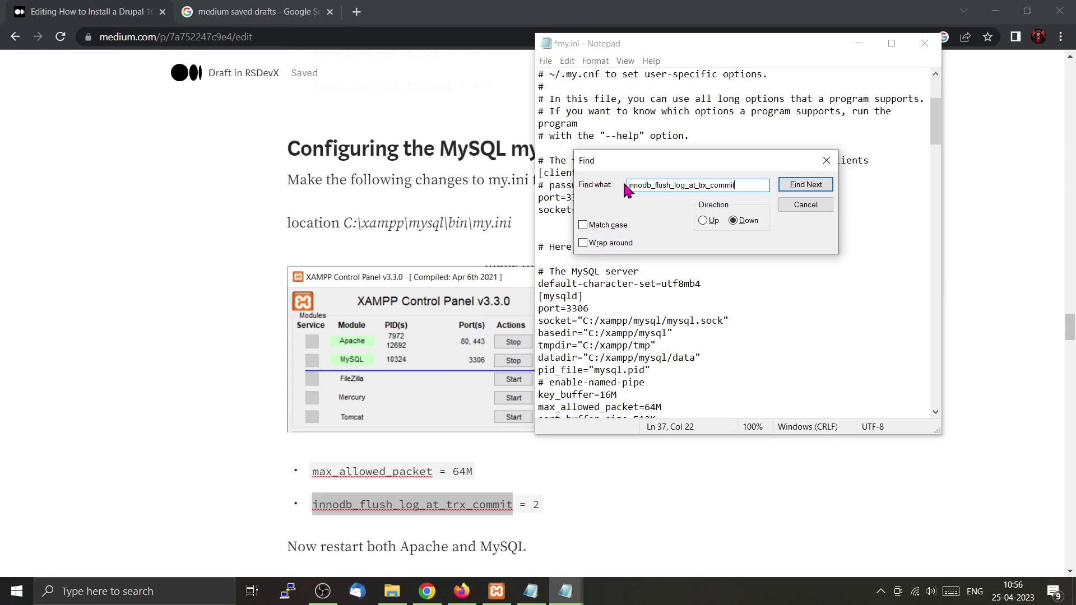
left_click(798, 187)
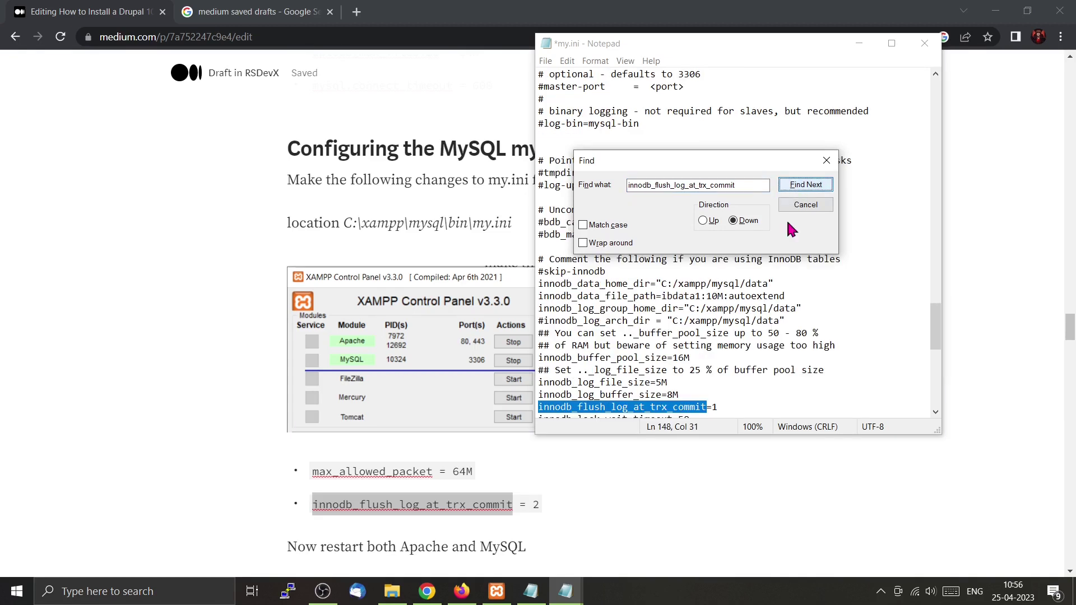
left_click(718, 406)
key("BackSpace")
type("2")
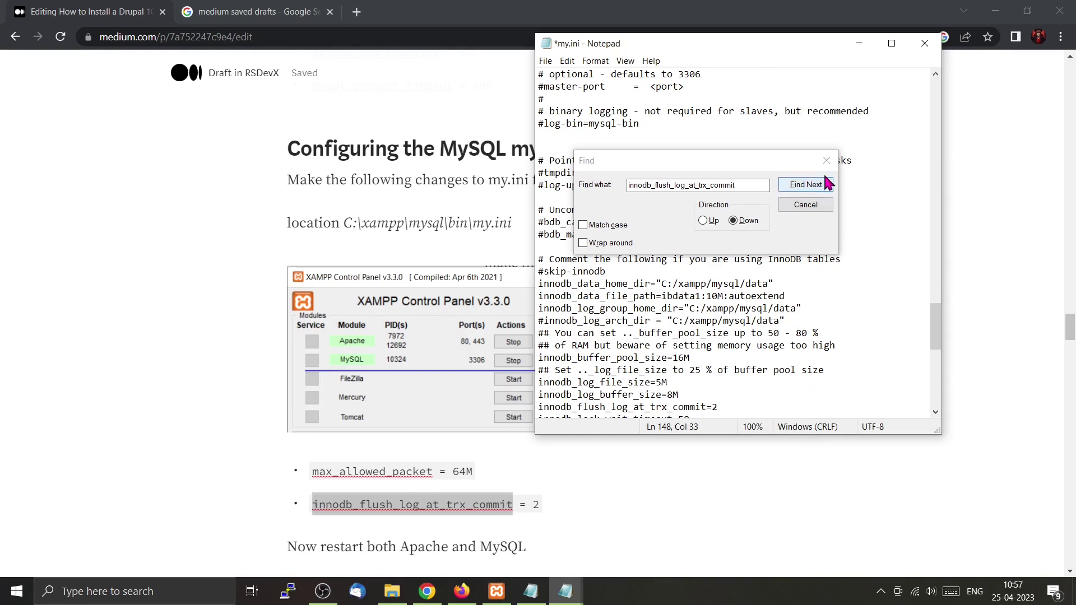
left_click(826, 160)
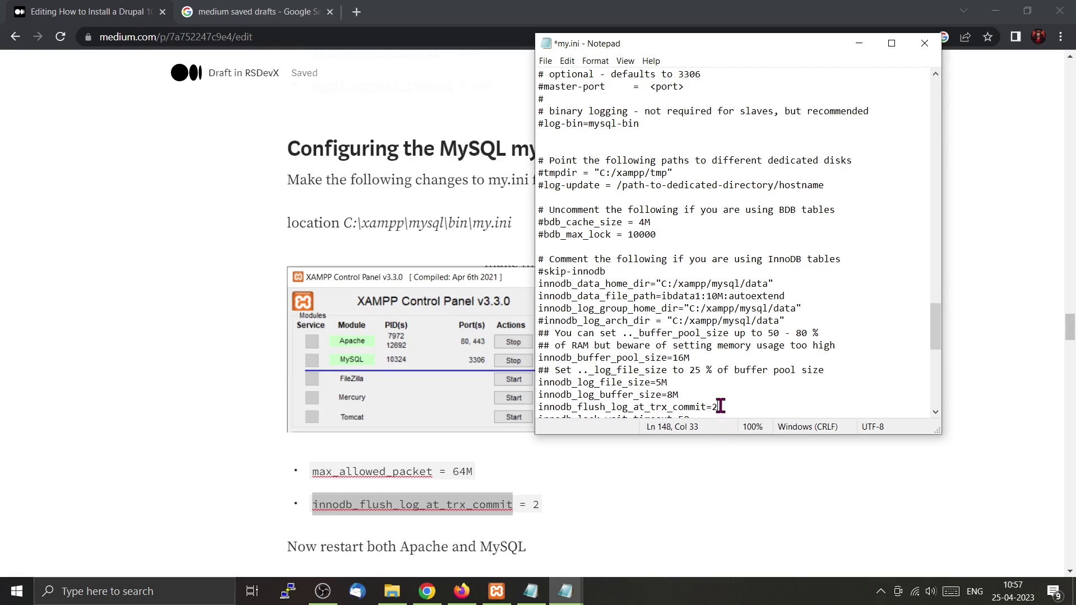
key("ctrl+s")
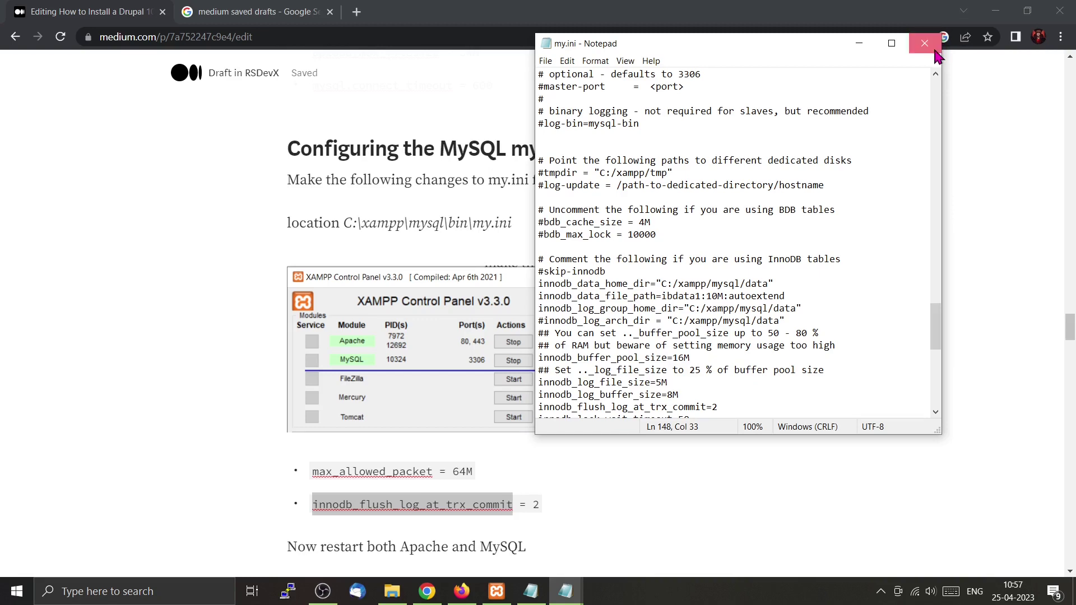
left_click(934, 51)
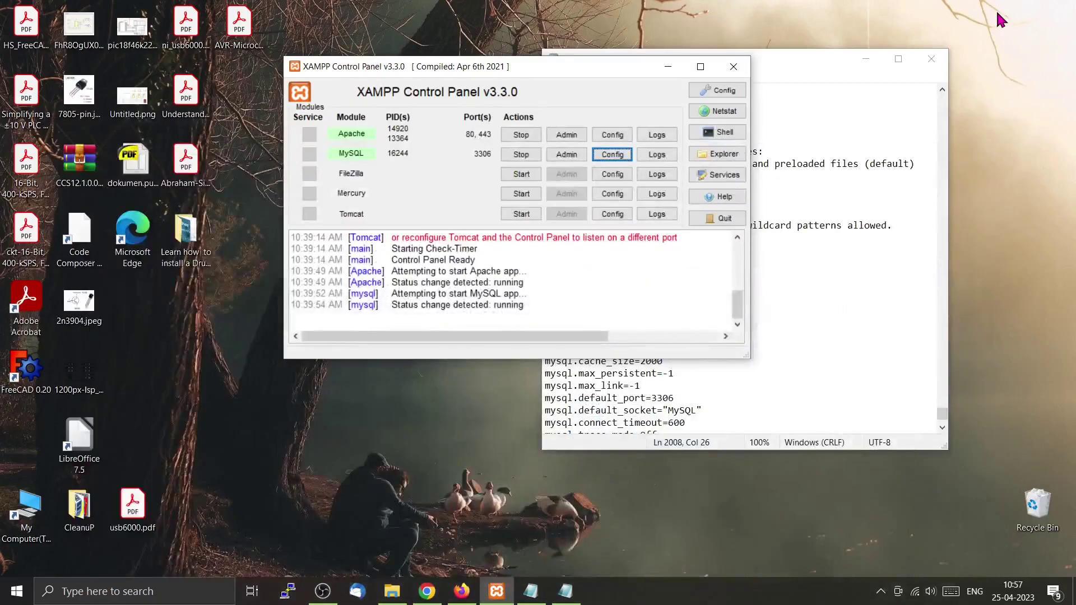
Stop and restart Apache and MySQL in XAMPP Control Panel, then close php.ini.
left_click(526, 136)
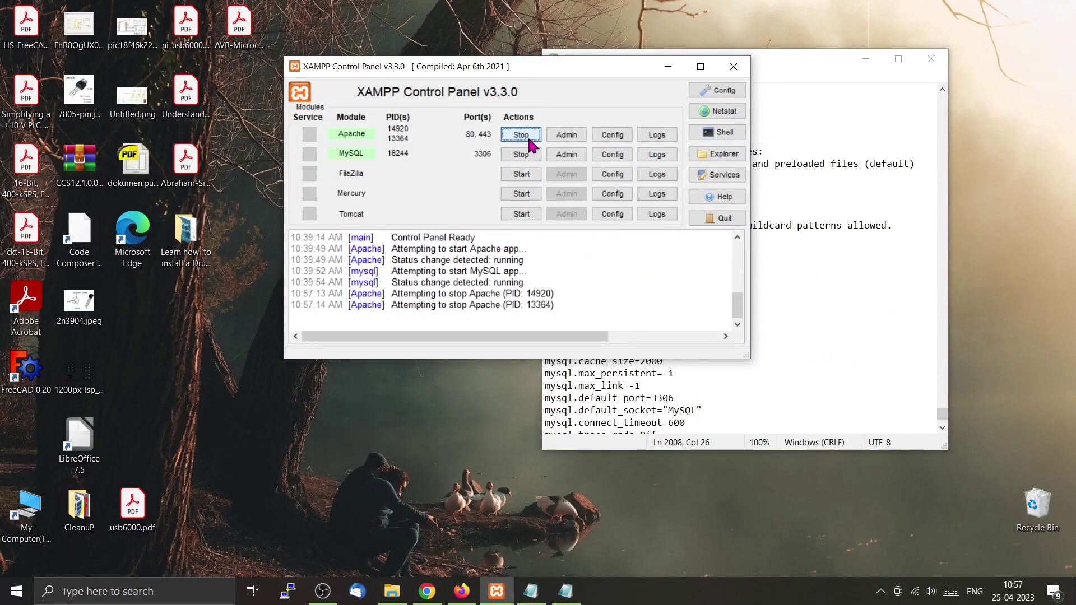
left_click(526, 157)
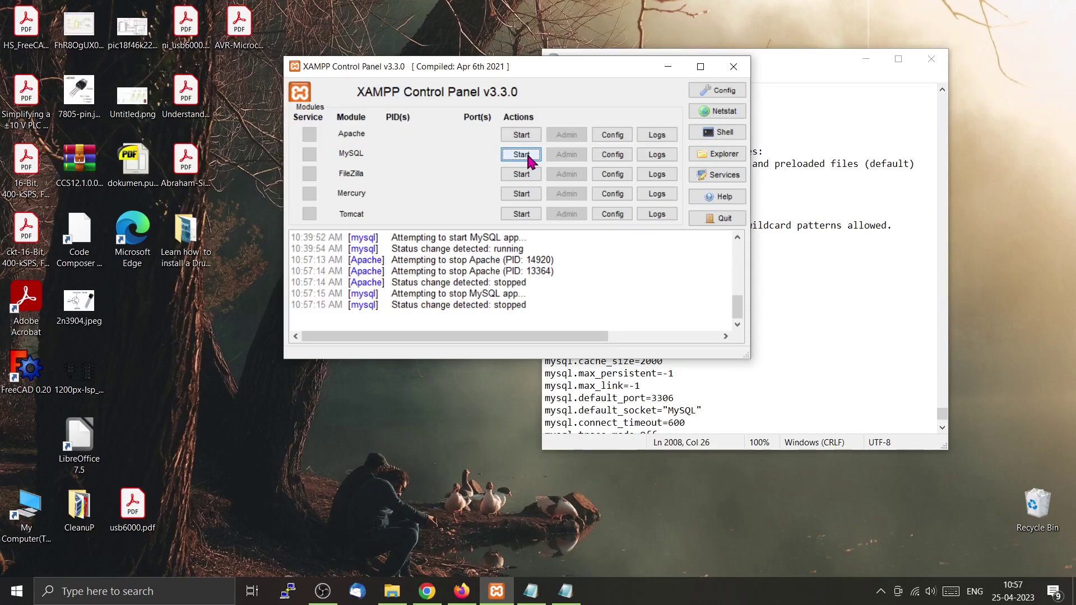
left_click(529, 157)
left_click(532, 137)
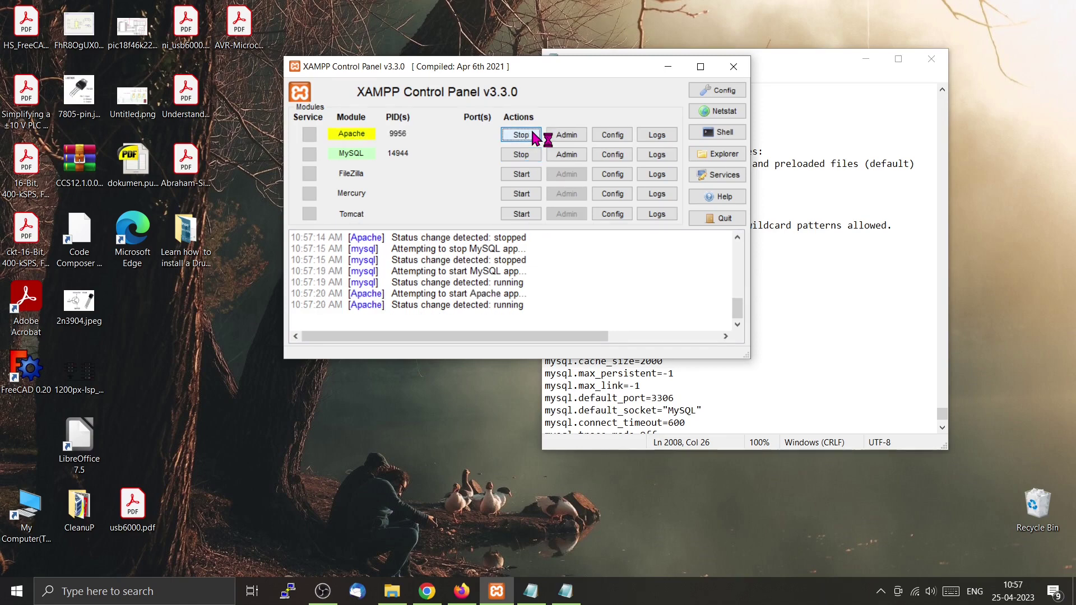
left_click_drag(820, 102, 820, 84)
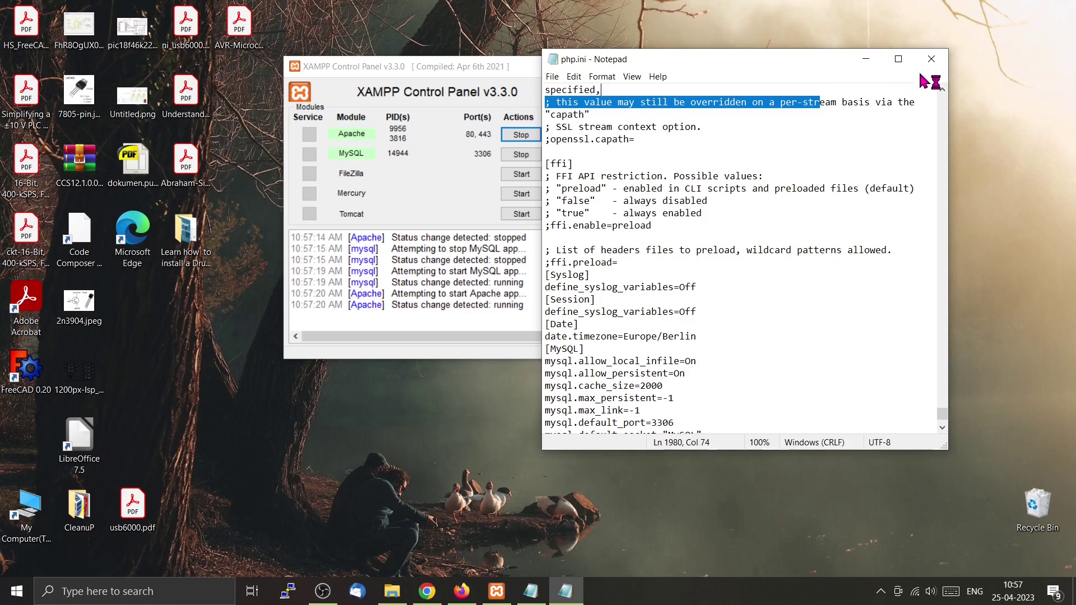
left_click(932, 60)
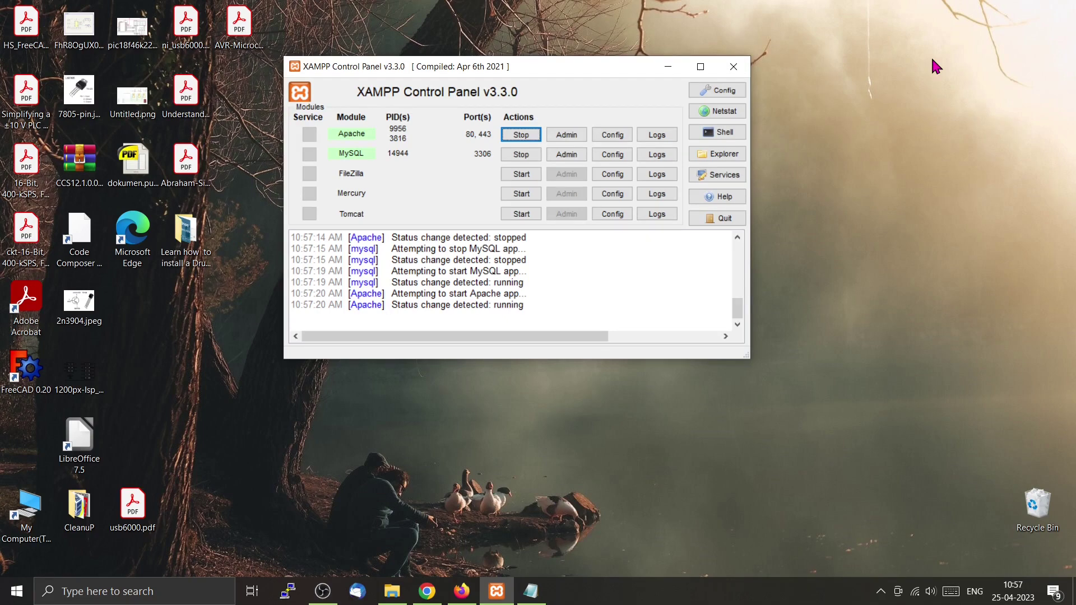
Search 'drupal 10' and open the Drupal 10 download release page on drupal.org.
left_click(427, 591)
left_click(286, 13)
left_click(386, 38)
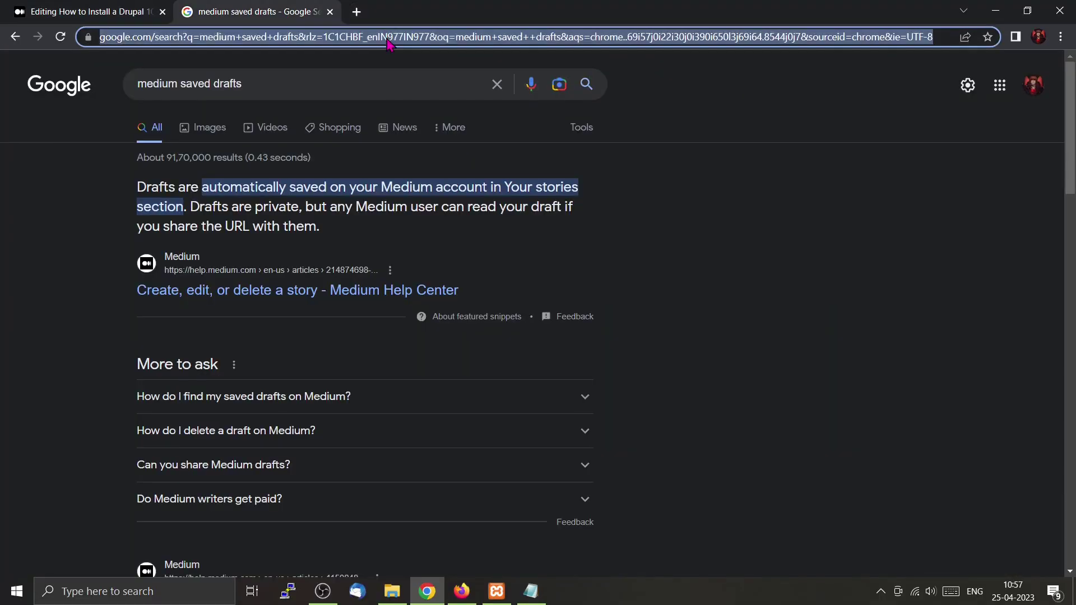
type("dru")
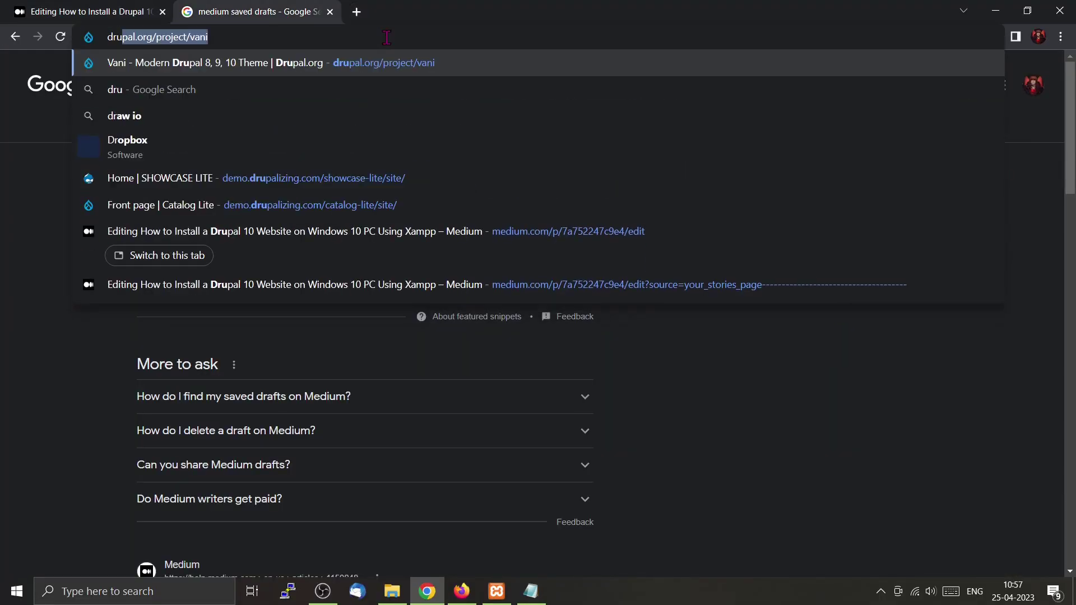
type("pal 10")
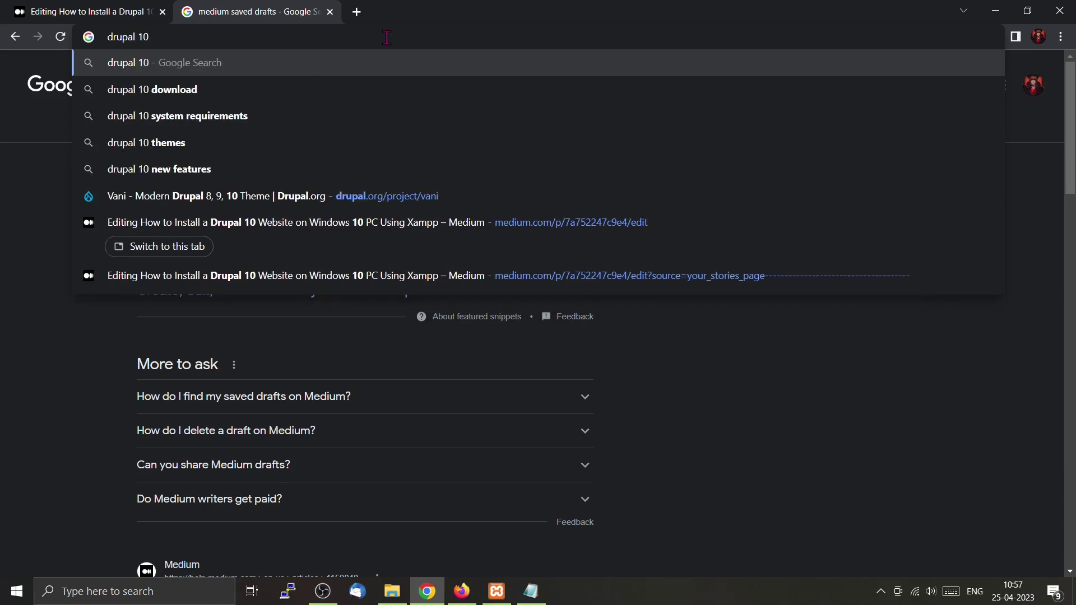
key("Return")
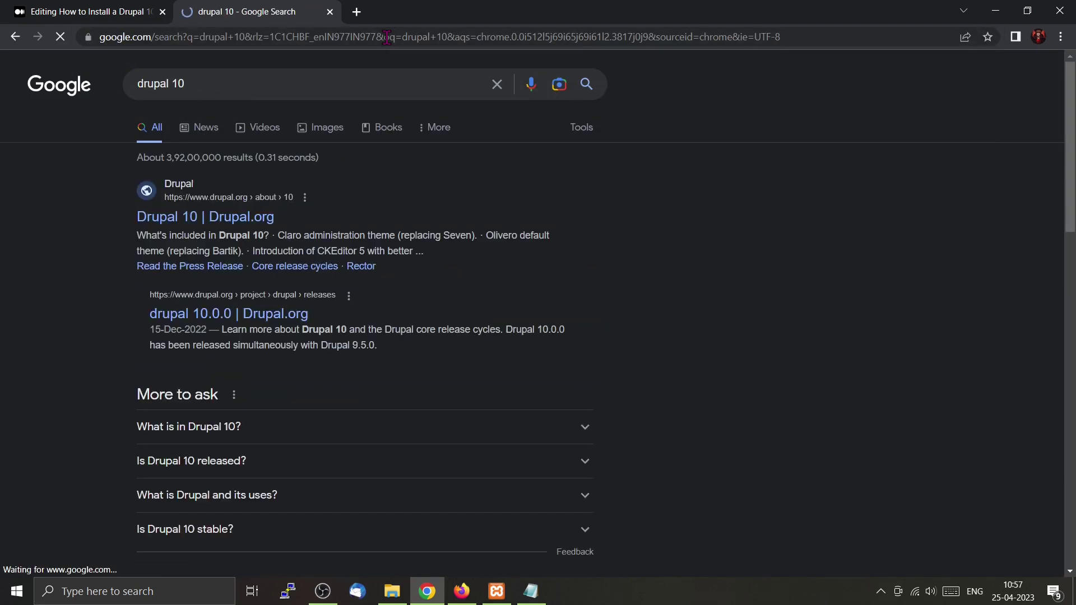
left_click(233, 218)
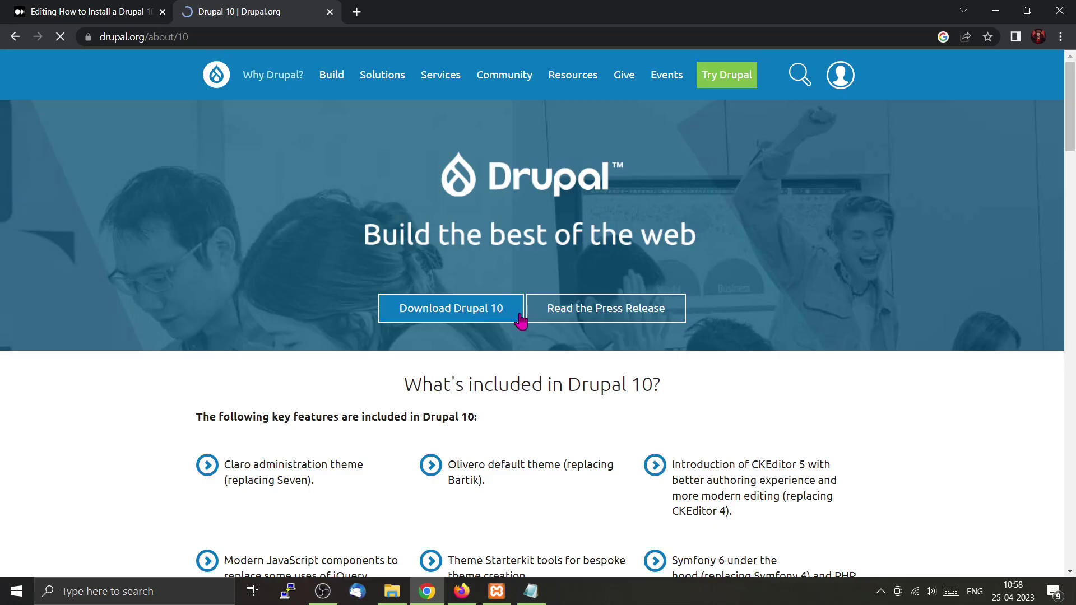
left_click(464, 309)
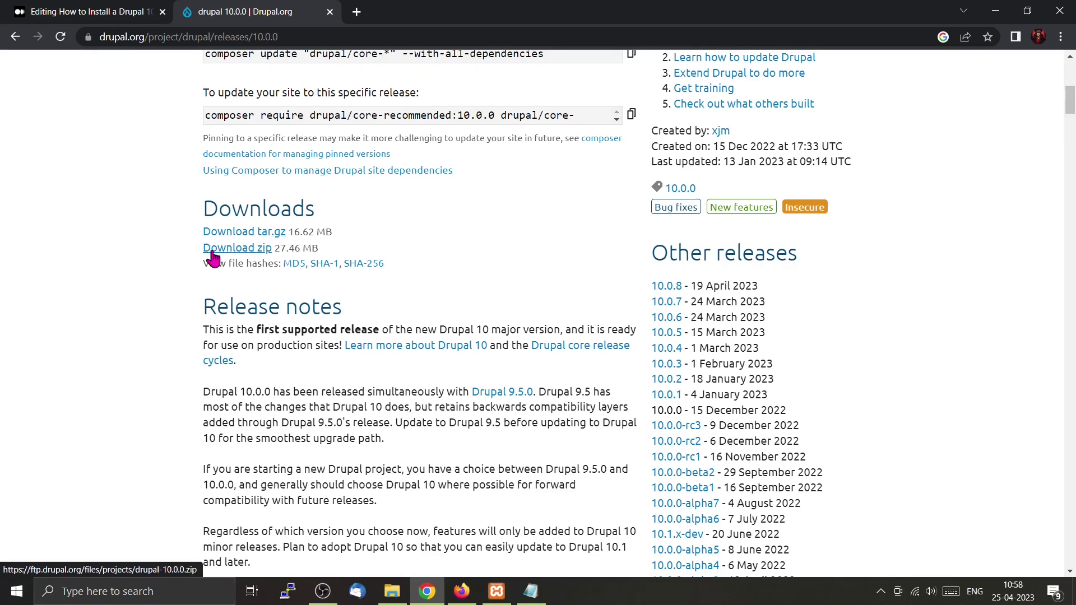
key("alt+Tab")
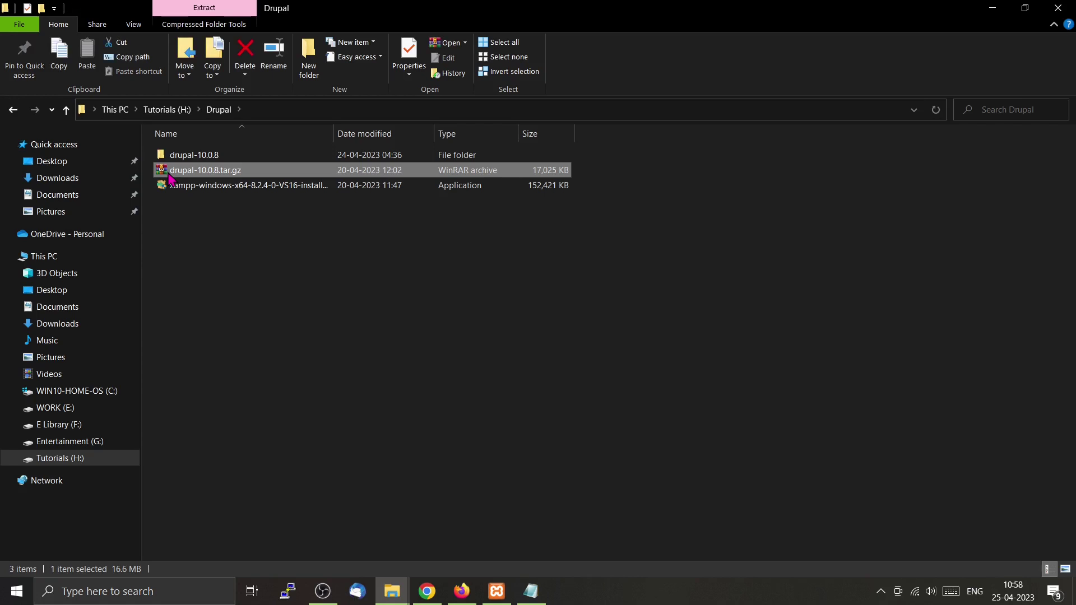
Check the nested drupal-10.0.8 folder, then browse from C: through xampp into htdocs.
double_click(191, 156)
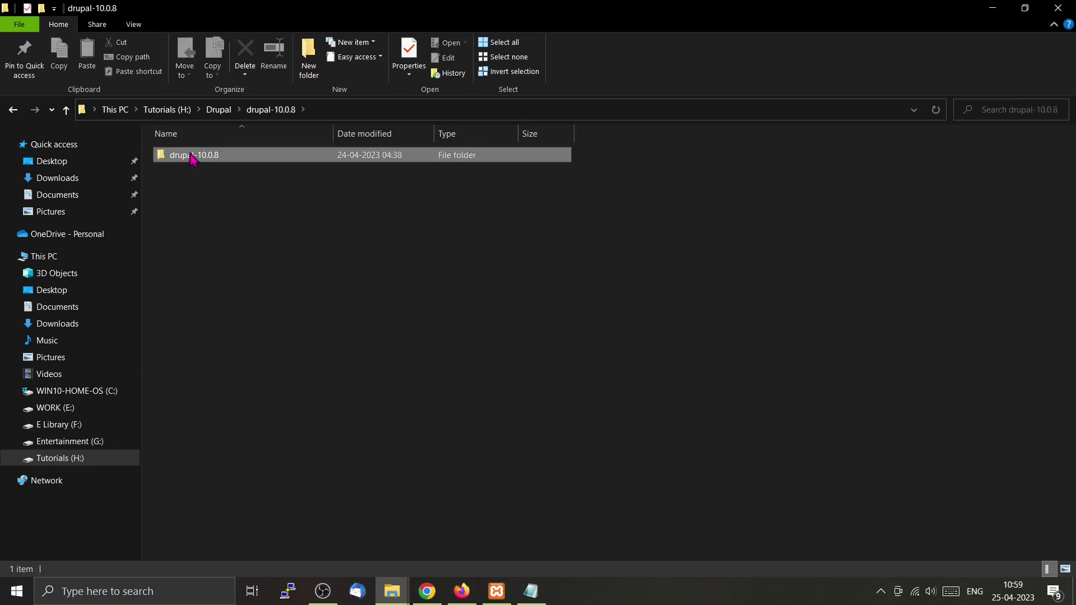
double_click(191, 157)
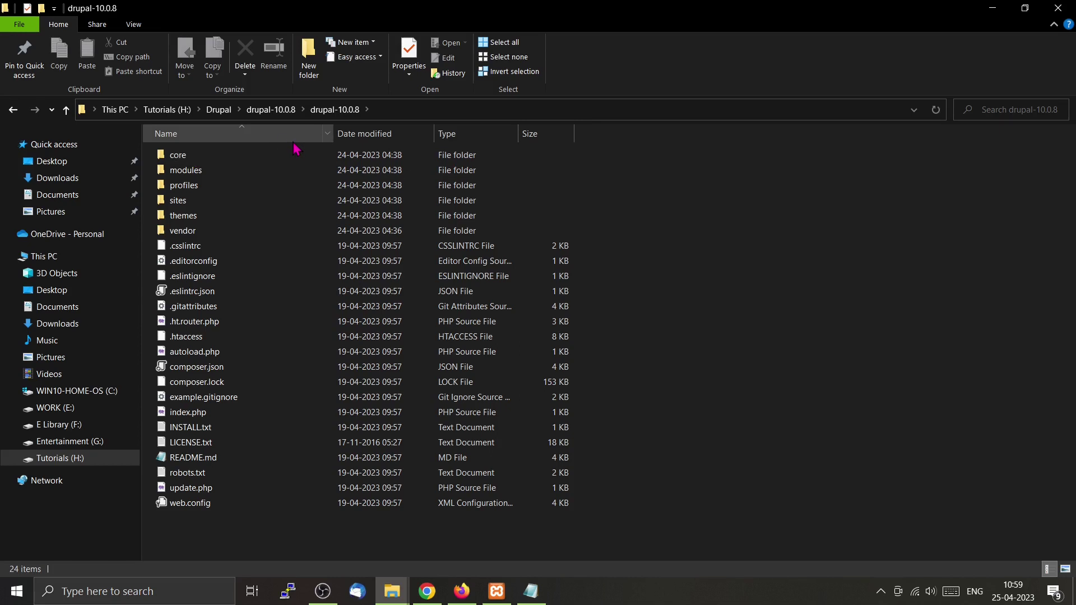
left_click(286, 115)
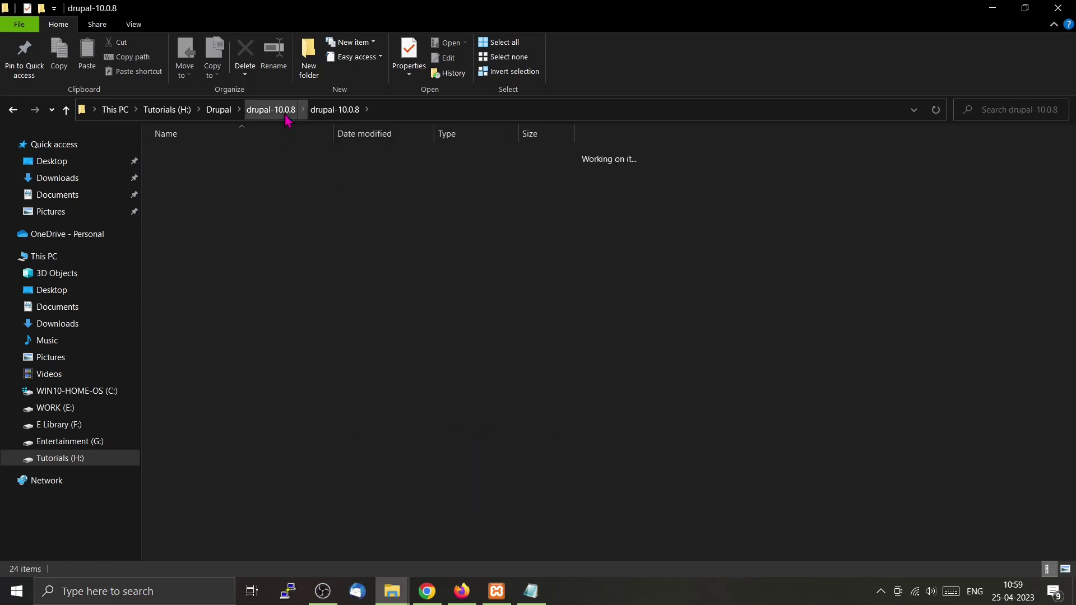
double_click(212, 157)
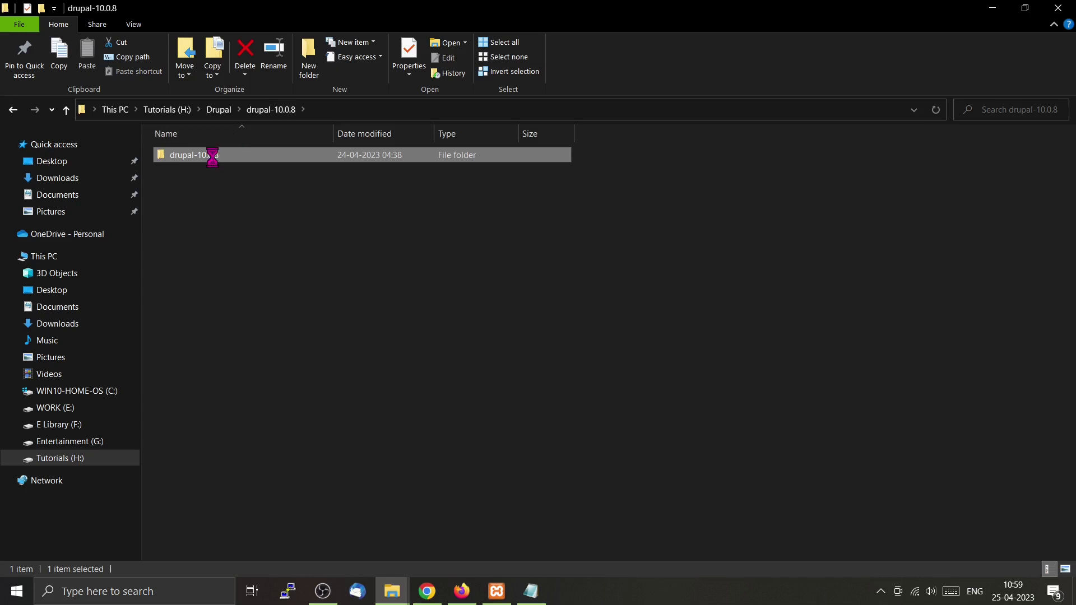
left_click(81, 392)
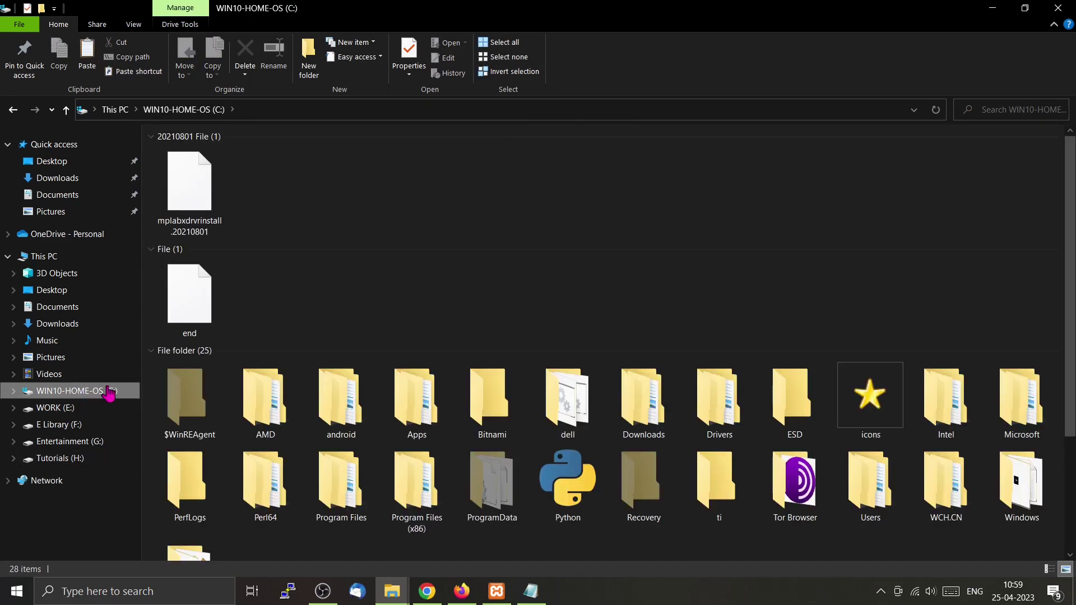
scroll(342, 440, "down", 3)
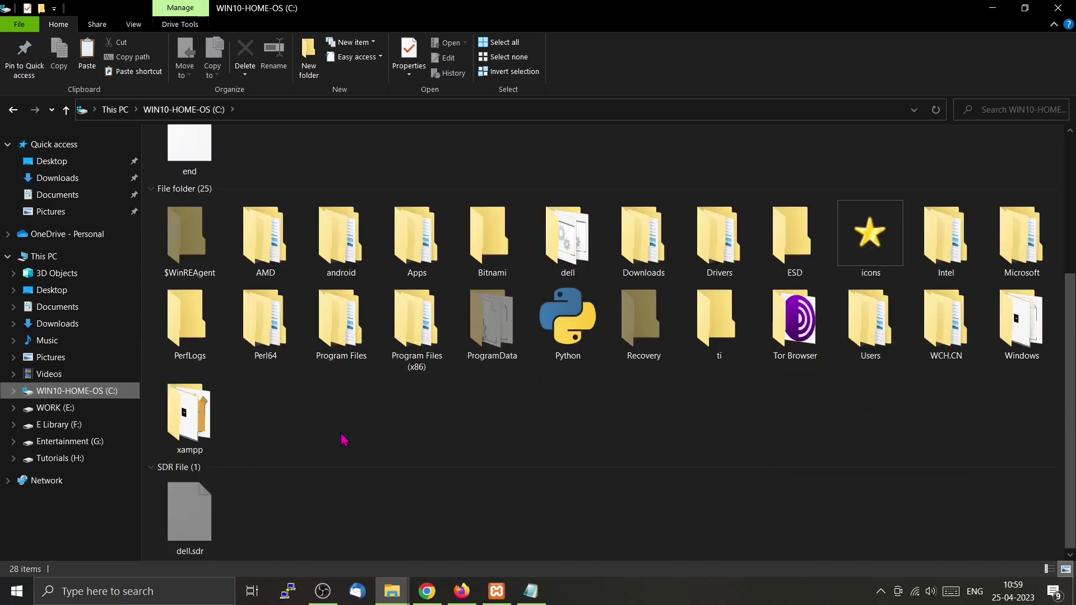
double_click(180, 432)
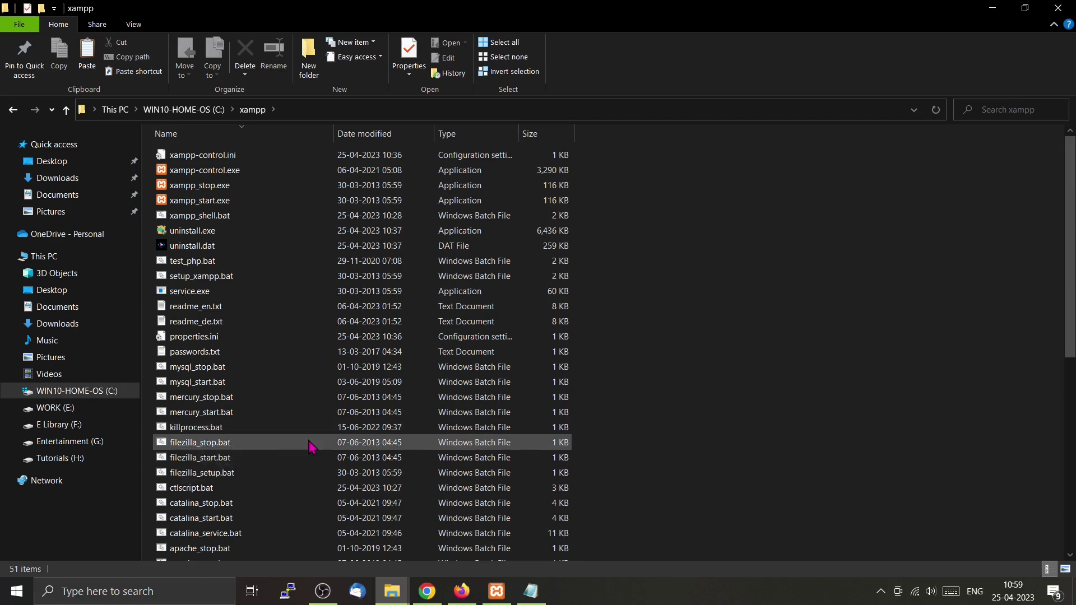
scroll(300, 410, "down", 8)
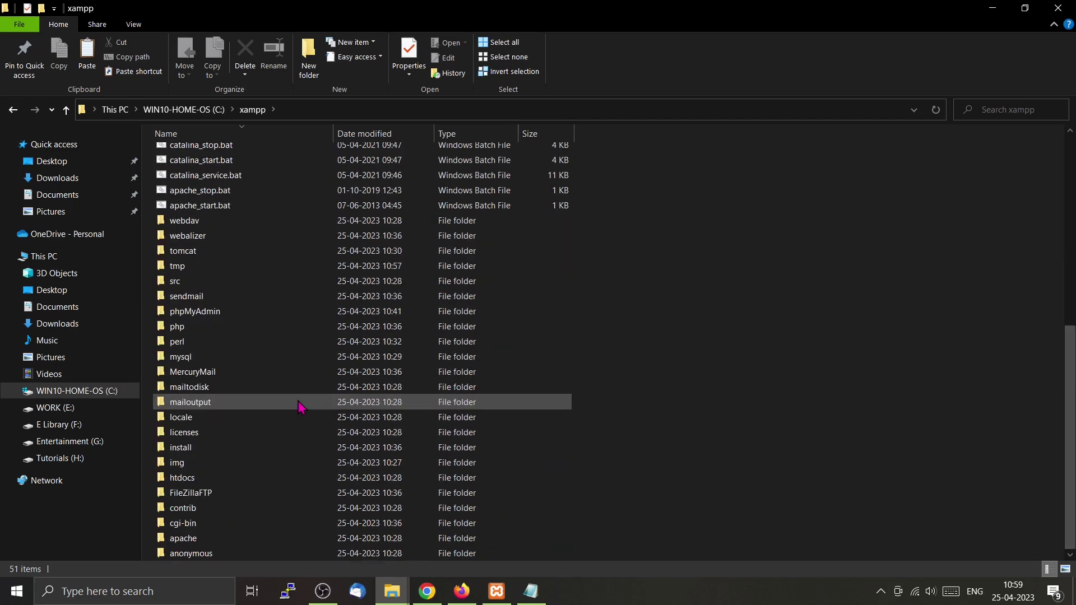
double_click(217, 478)
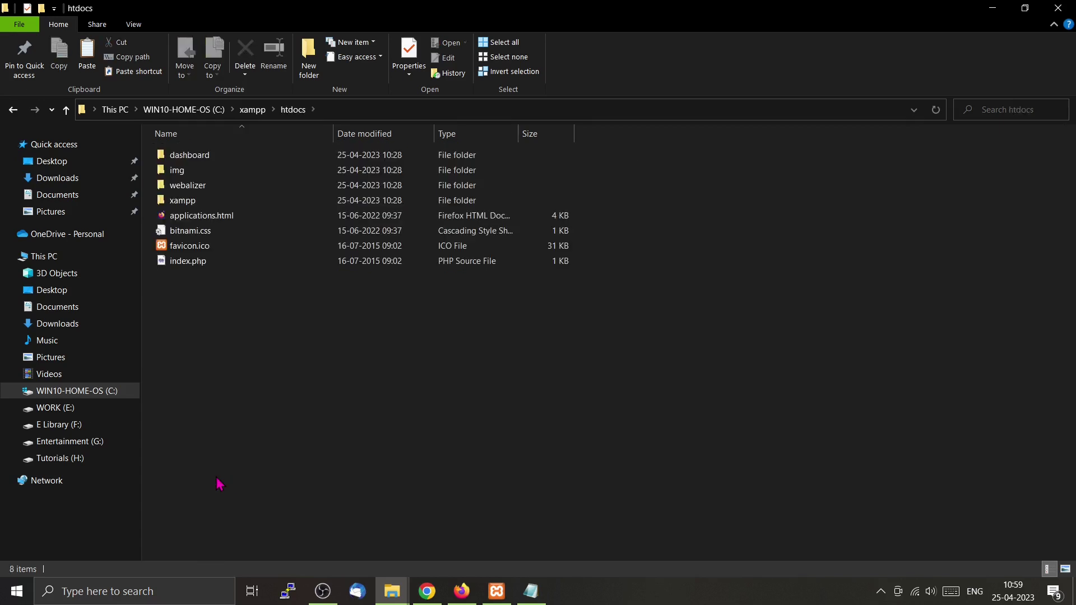
Paste the drupal-10.0.8 folder into htdocs and rename it to drupal-10.
right_click(262, 291)
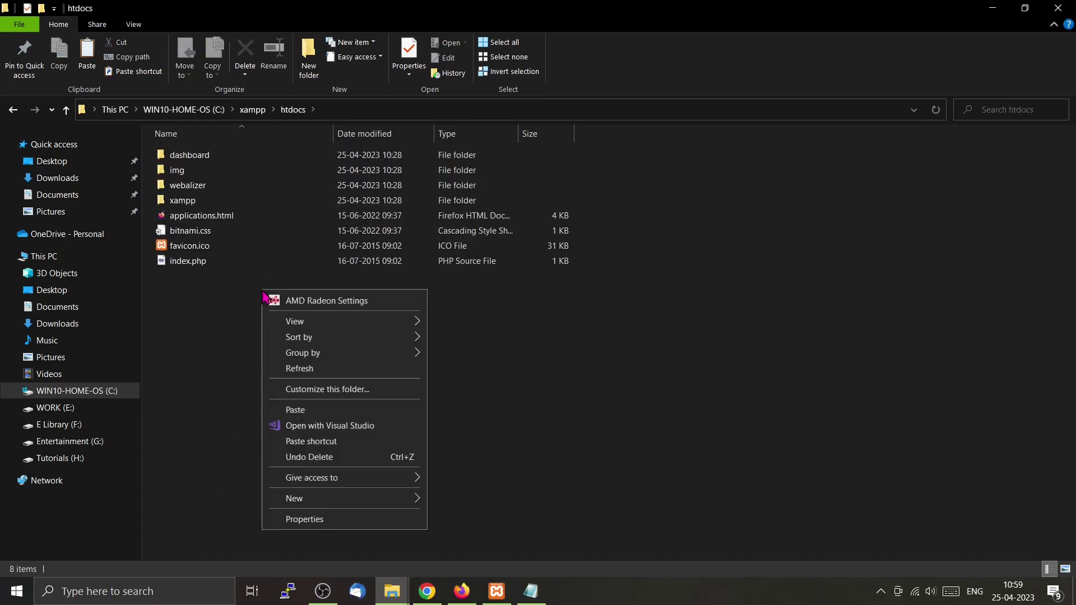
left_click(306, 412)
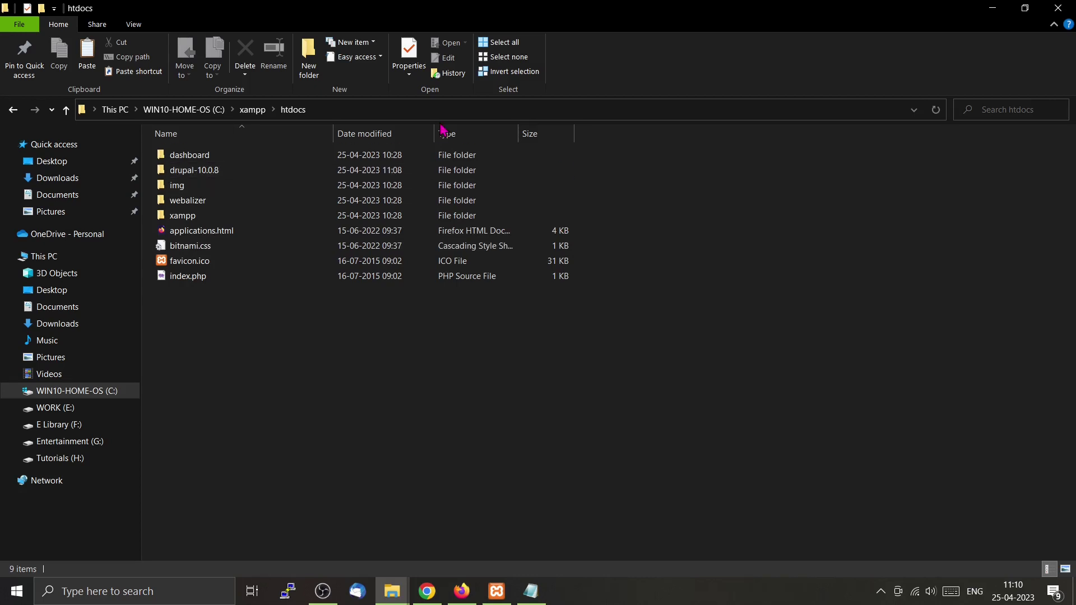
left_click(417, 112)
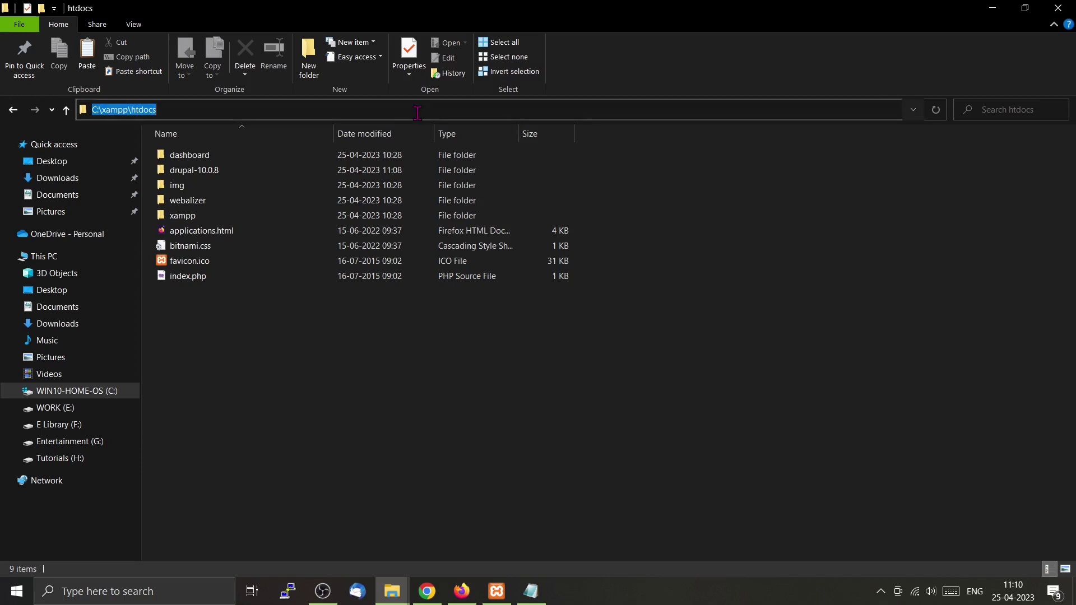
left_click(286, 175)
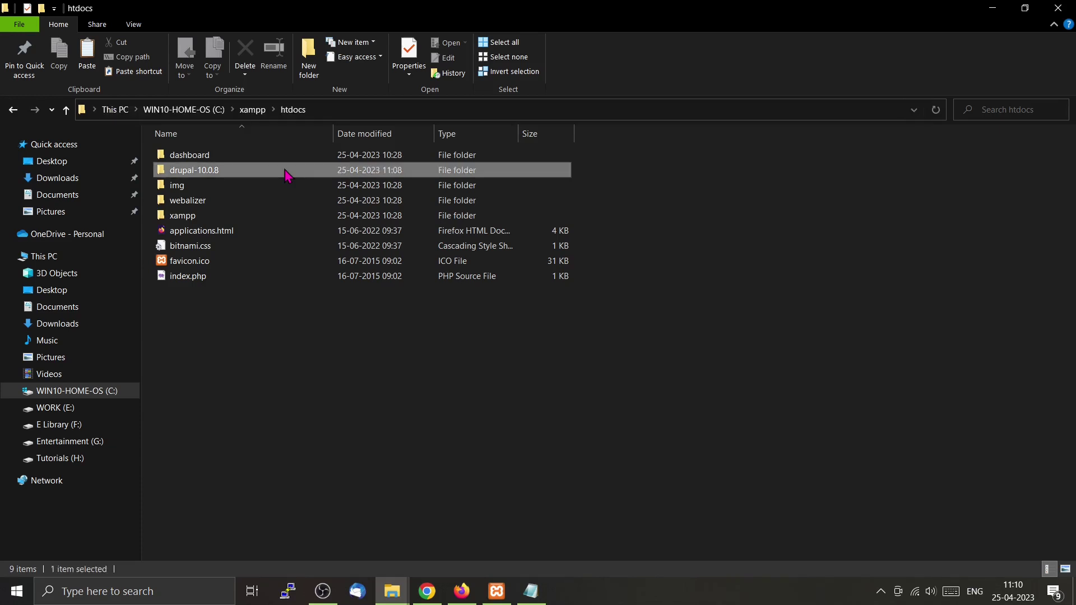
right_click(285, 176)
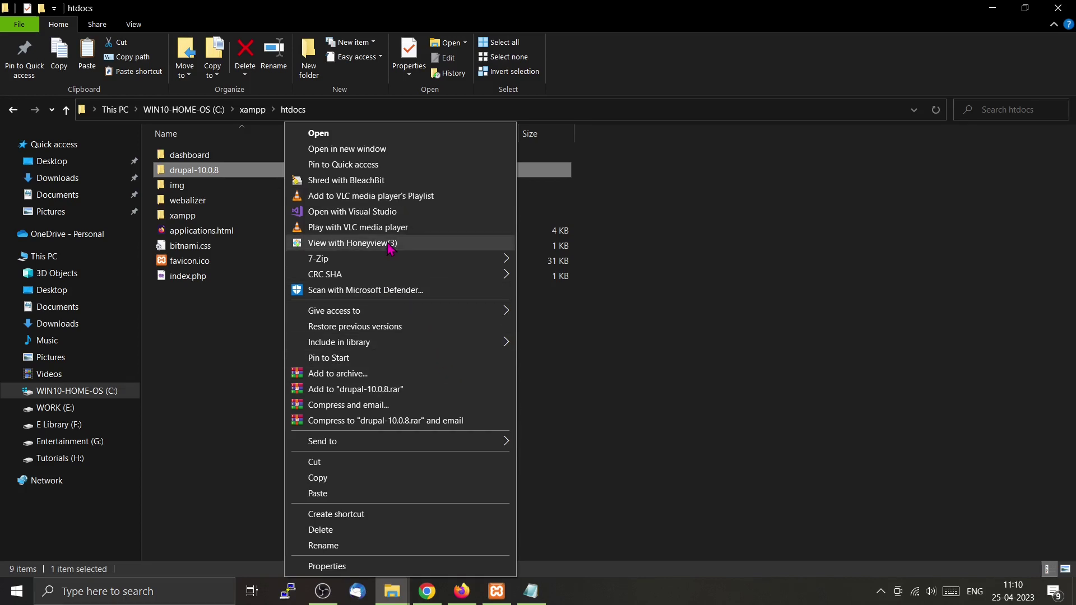
left_click(437, 547)
left_click(234, 170)
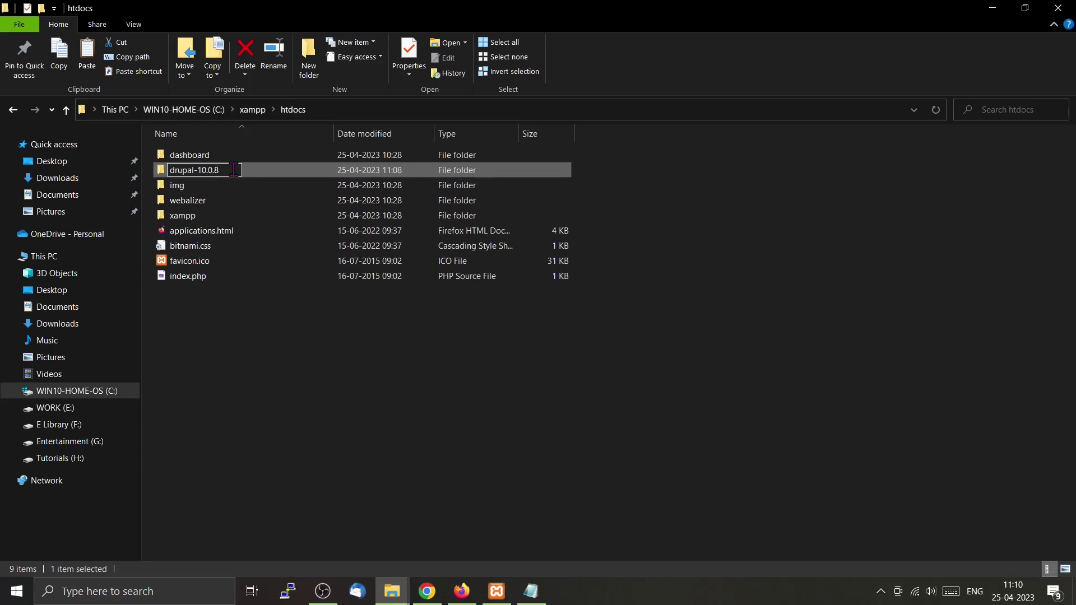
key("BackSpace")
key("BackSpace")
key("BackSpace")
key("BackSpace")
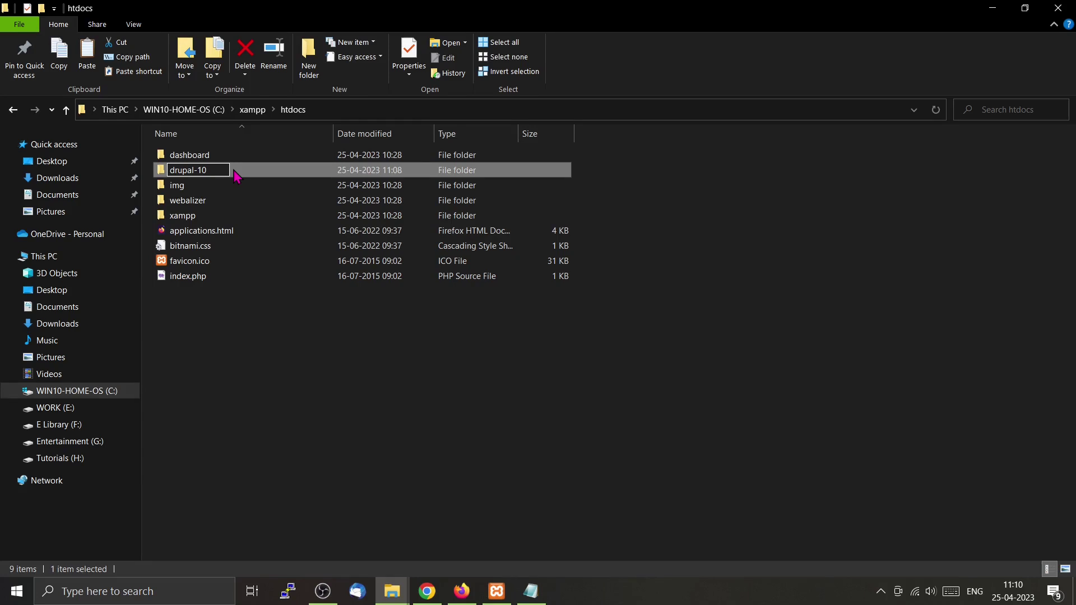
key("Return")
left_click(489, 471)
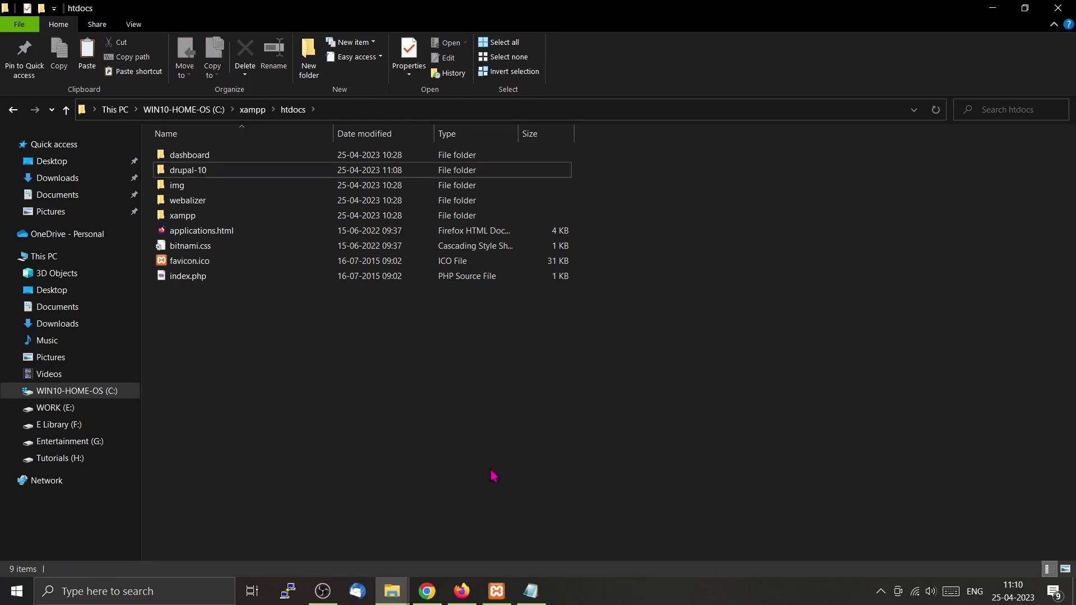
Open drupal-10 and display its full path C:\xampp\htdocs\drupal-10.
left_click(360, 107)
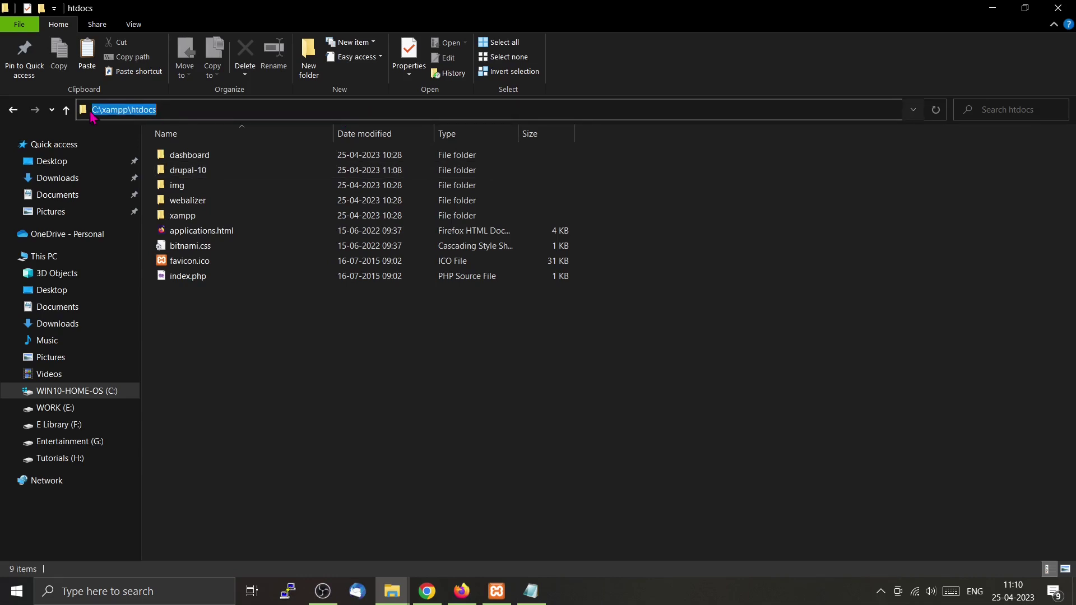
double_click(211, 172)
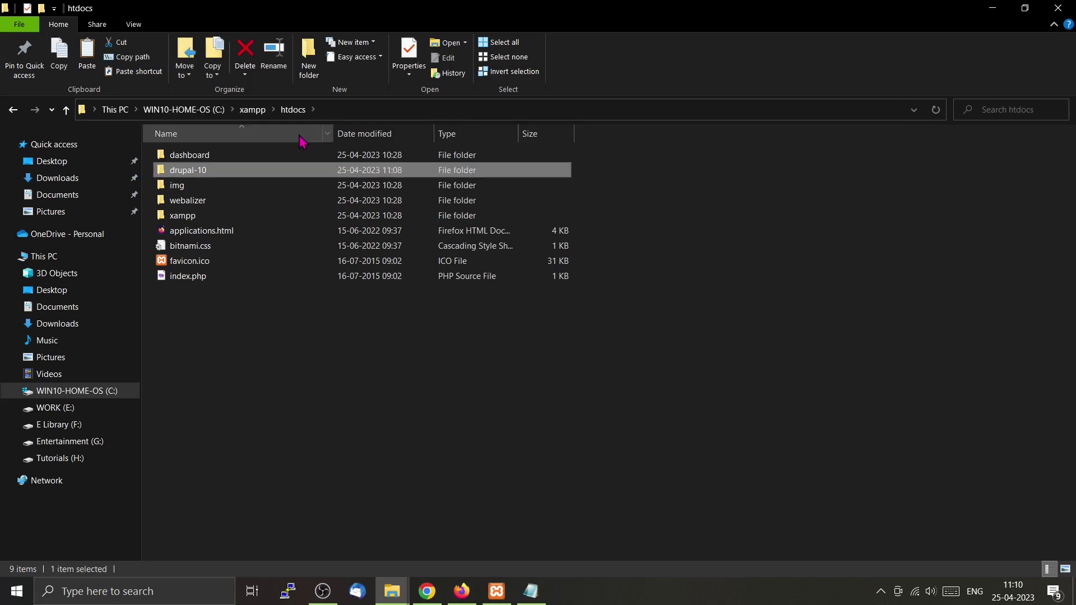
left_click(404, 112)
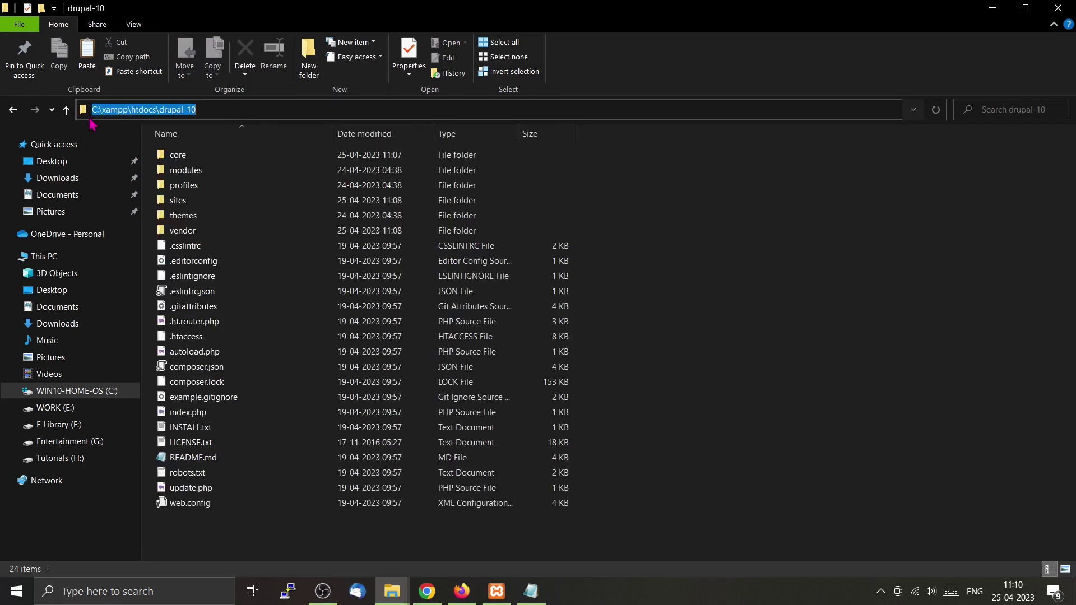
left_click(245, 108)
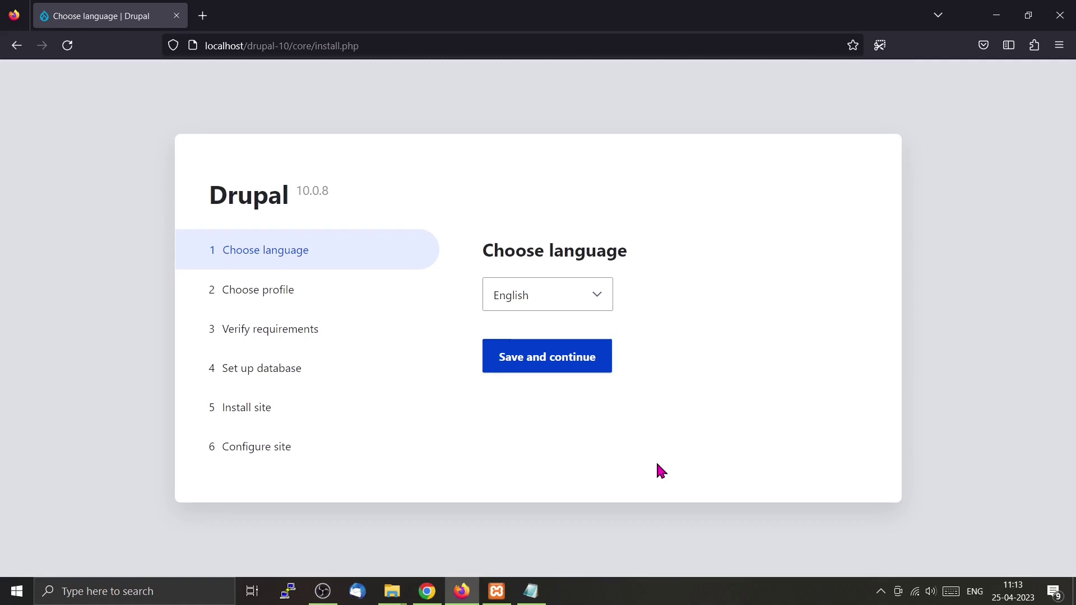
Choose English and the Standard profile, then review the requirements errors for gd and OPcode caching.
left_click(580, 367)
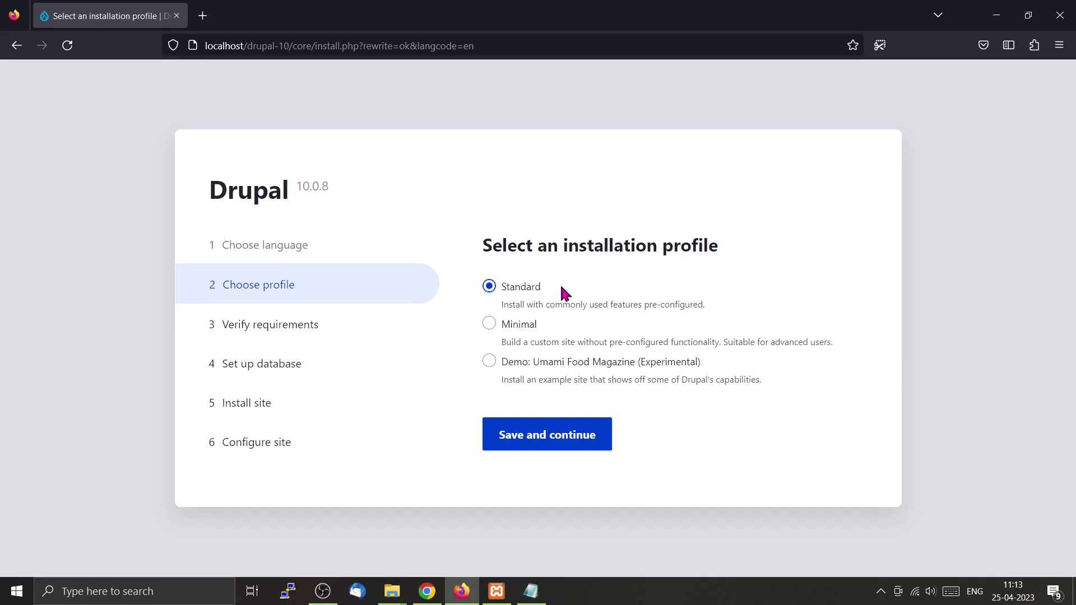
left_click(568, 439)
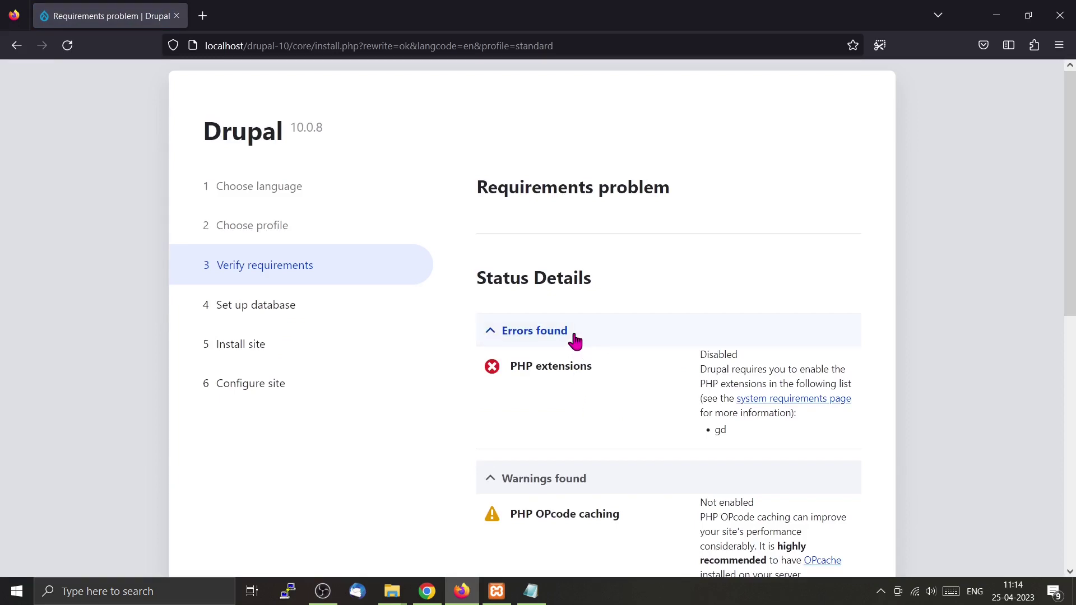
scroll(569, 311, "down", 2)
scroll(570, 311, "down", 1)
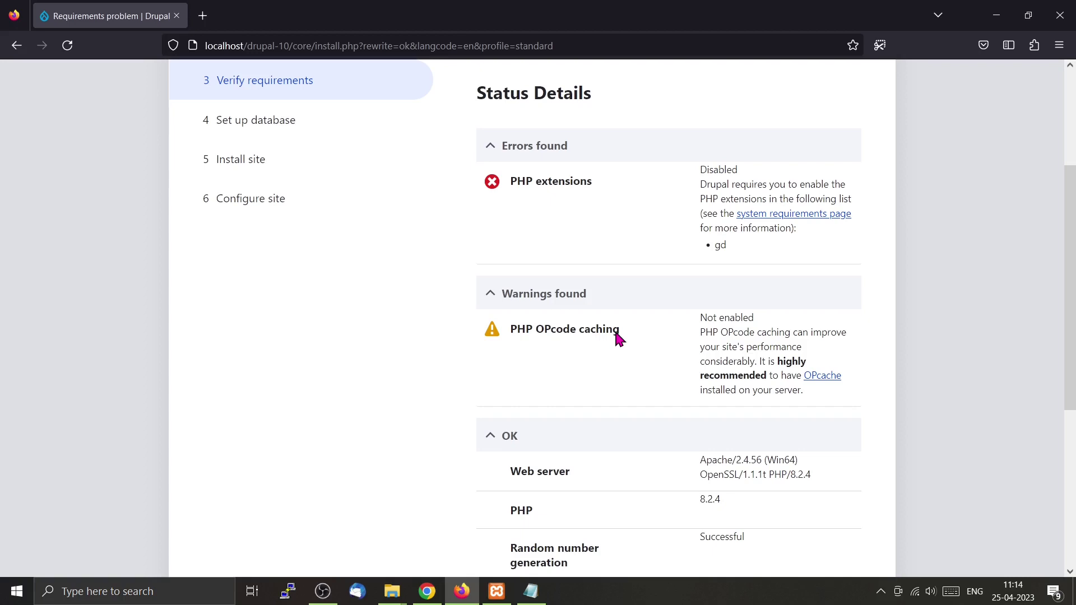
Open php.ini in Notepad from XAMPP's Apache Config menu.
left_click(497, 593)
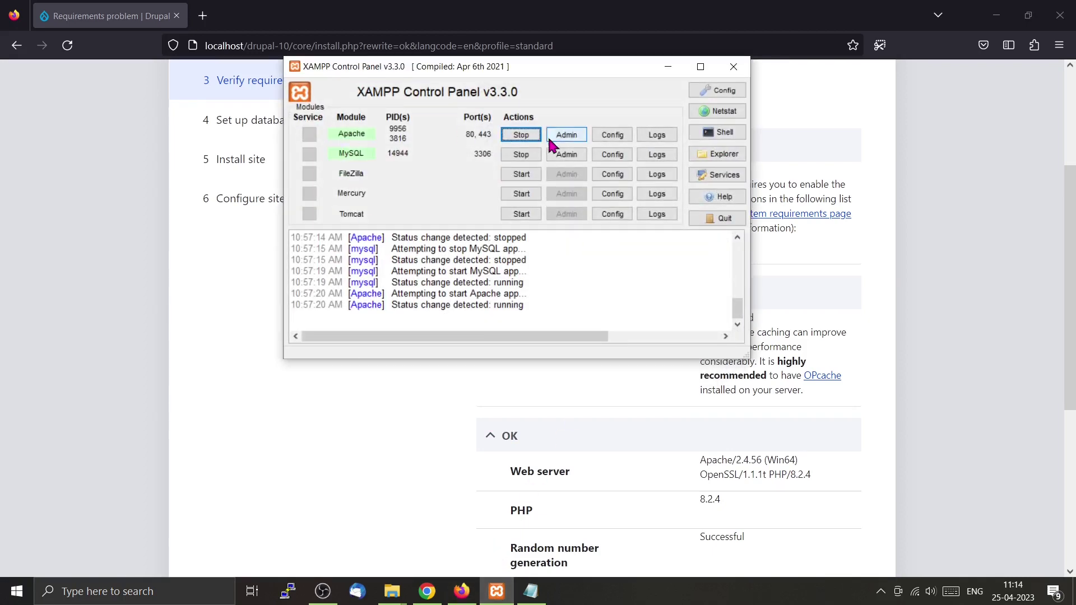
left_click(574, 139)
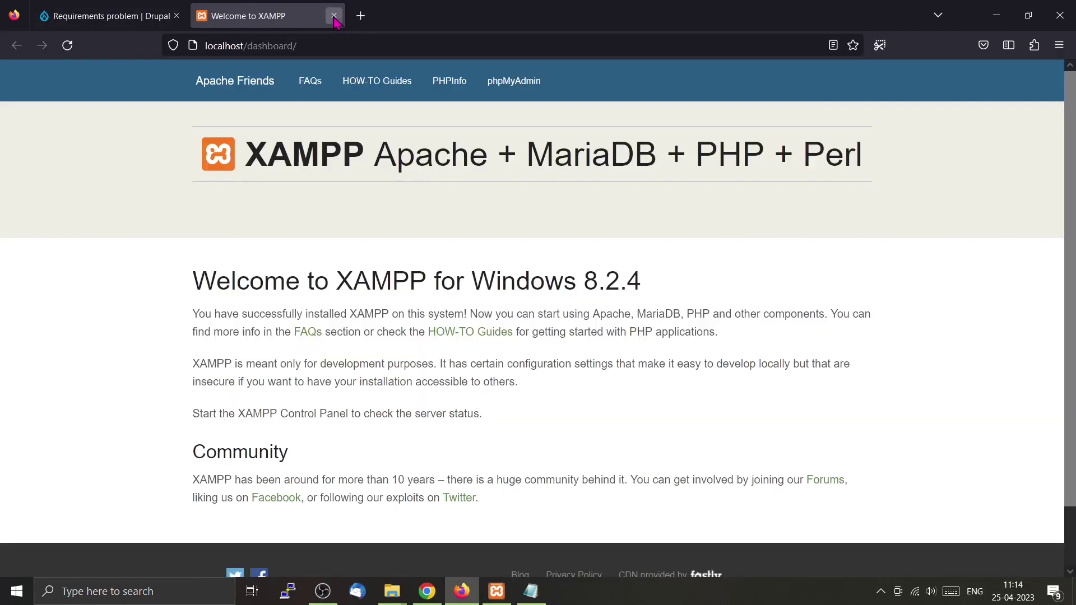
left_click(334, 16)
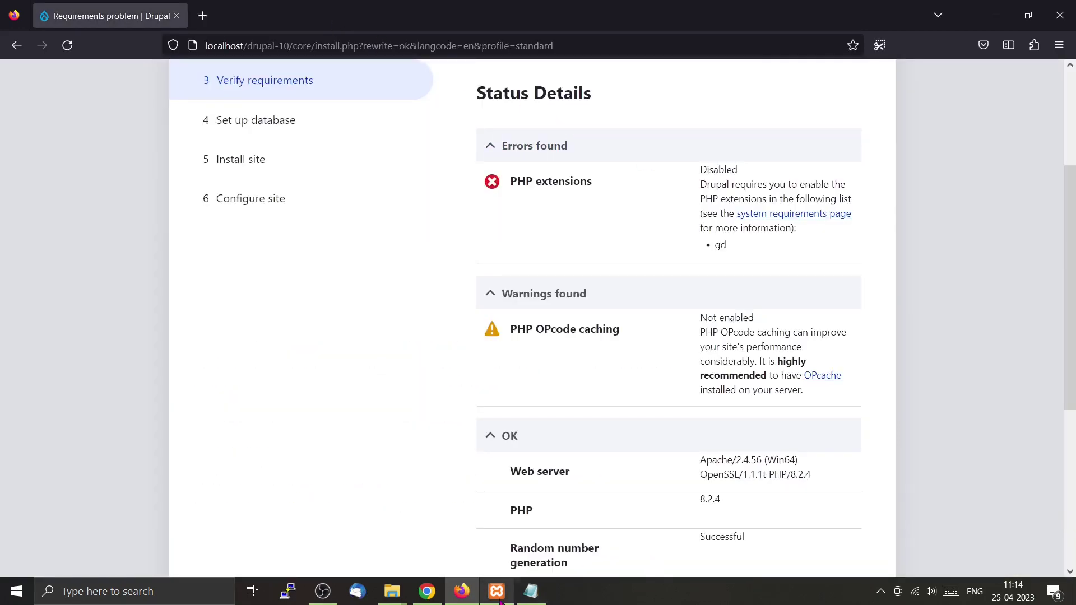
left_click(497, 595)
left_click(617, 137)
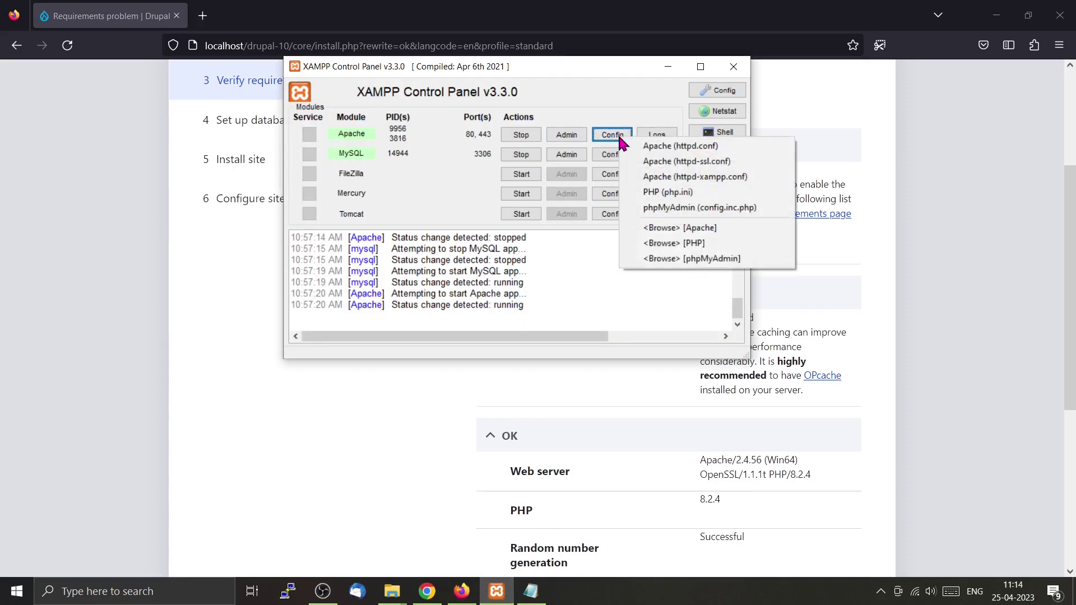
left_click(687, 194)
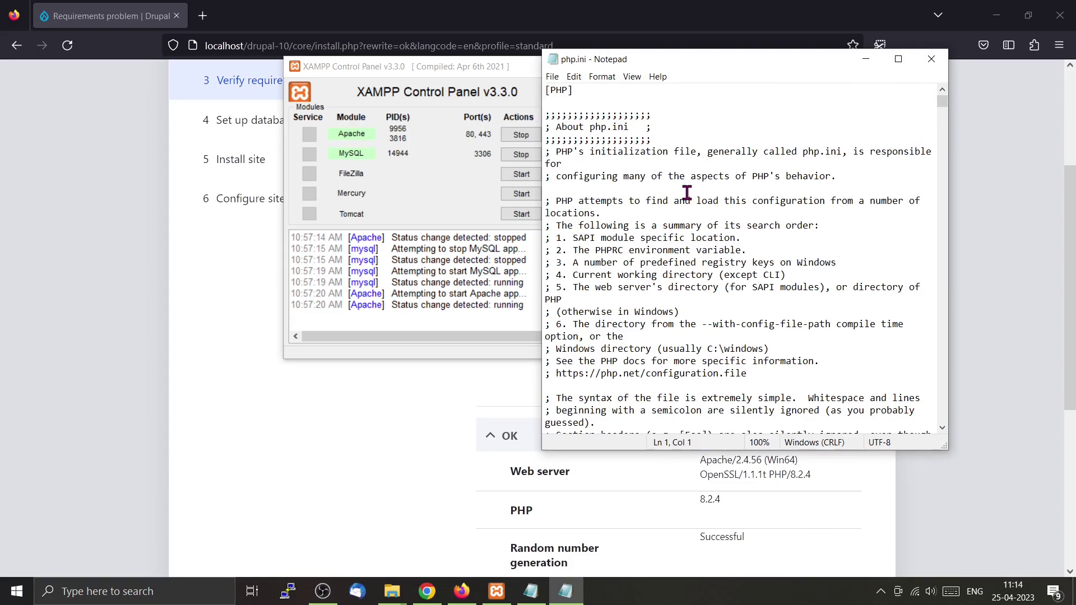
Arrange the windows, copy 'gd' from the requirements page, and start a search in php.ini.
left_click_drag(714, 63, 364, 172)
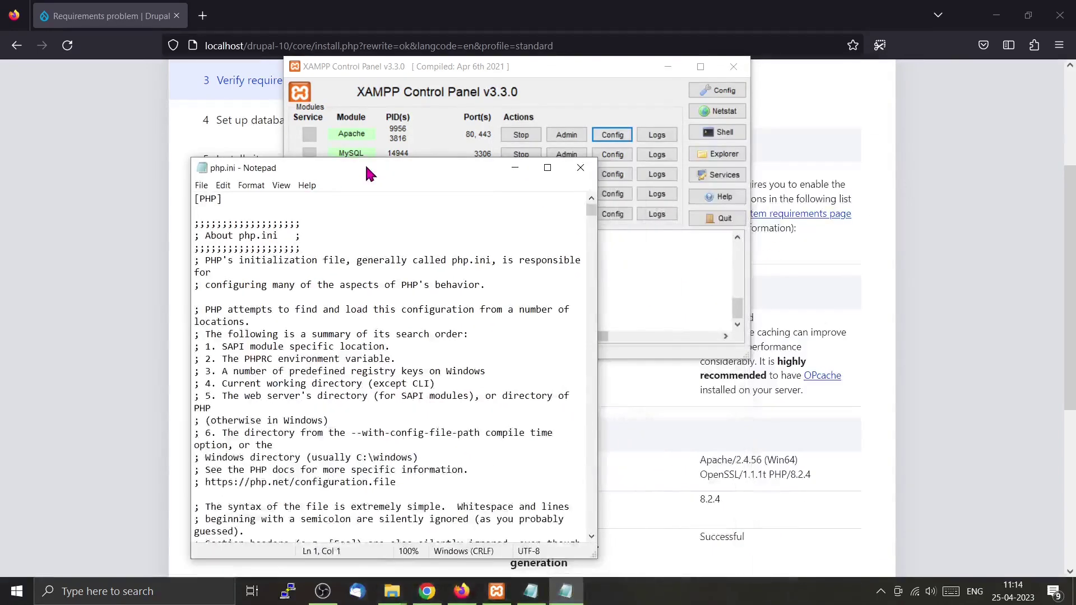
left_click_drag(627, 70, 450, 73)
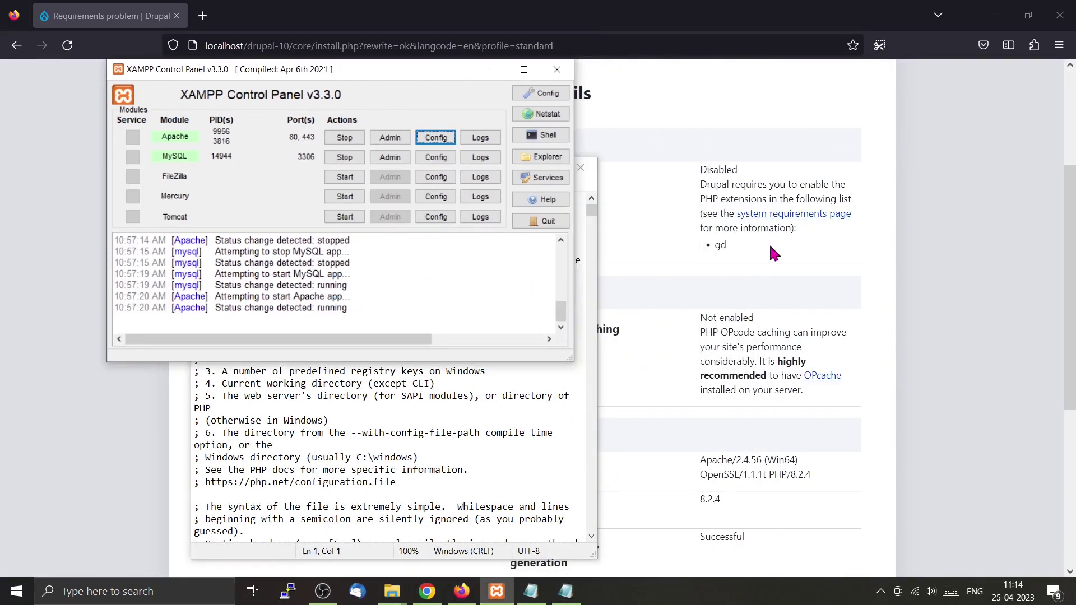
double_click(723, 247)
key("ctrl+c")
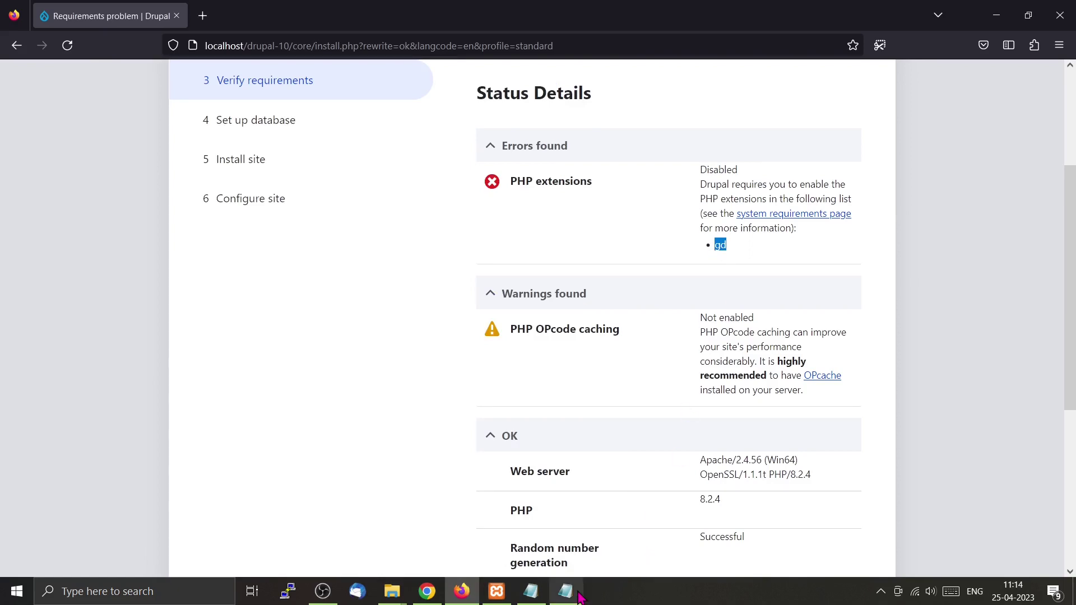
left_click(573, 595)
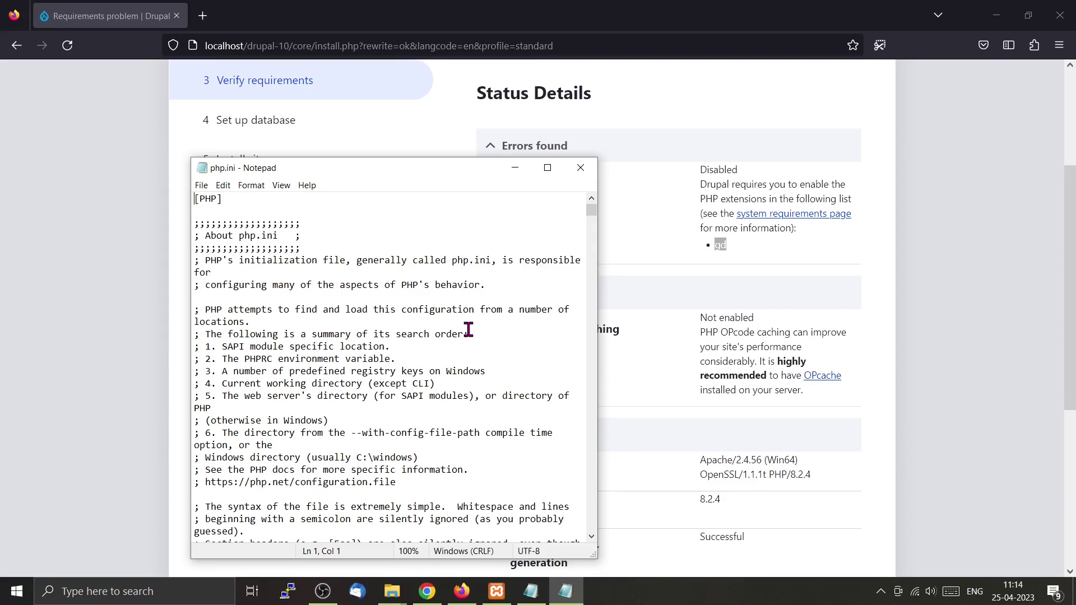
key("ctrl+f")
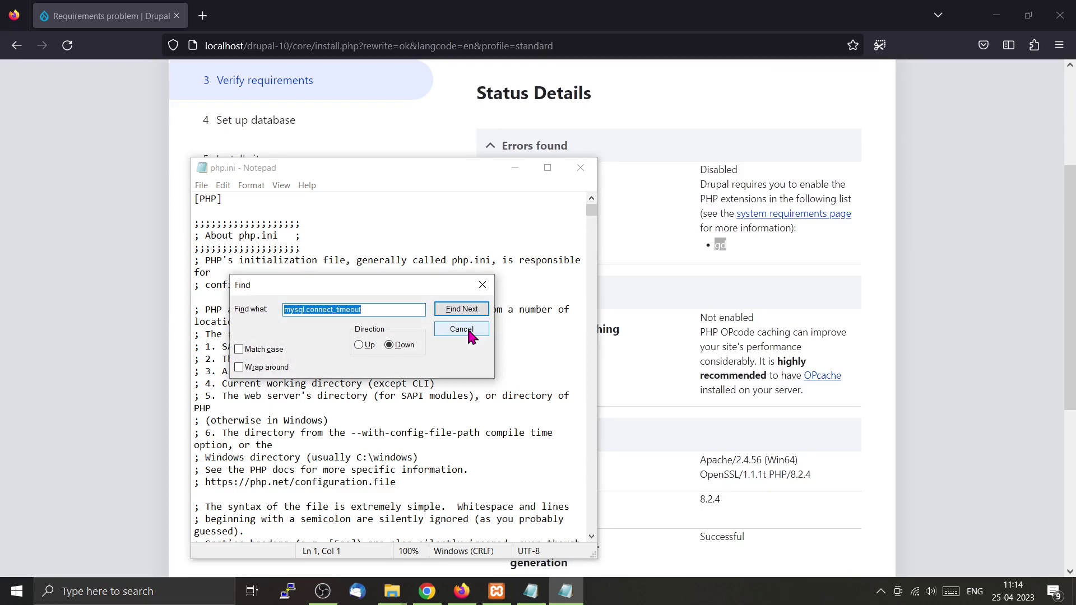
Search php.ini for 'gd' to locate the ;extension=gd line.
key("ctrl+v")
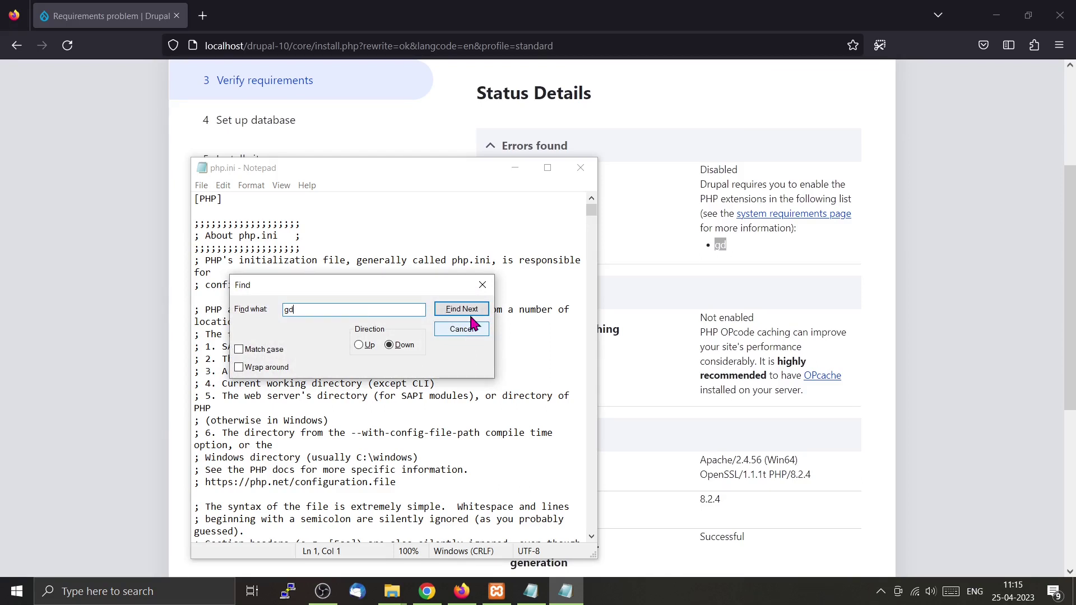
left_click(479, 310)
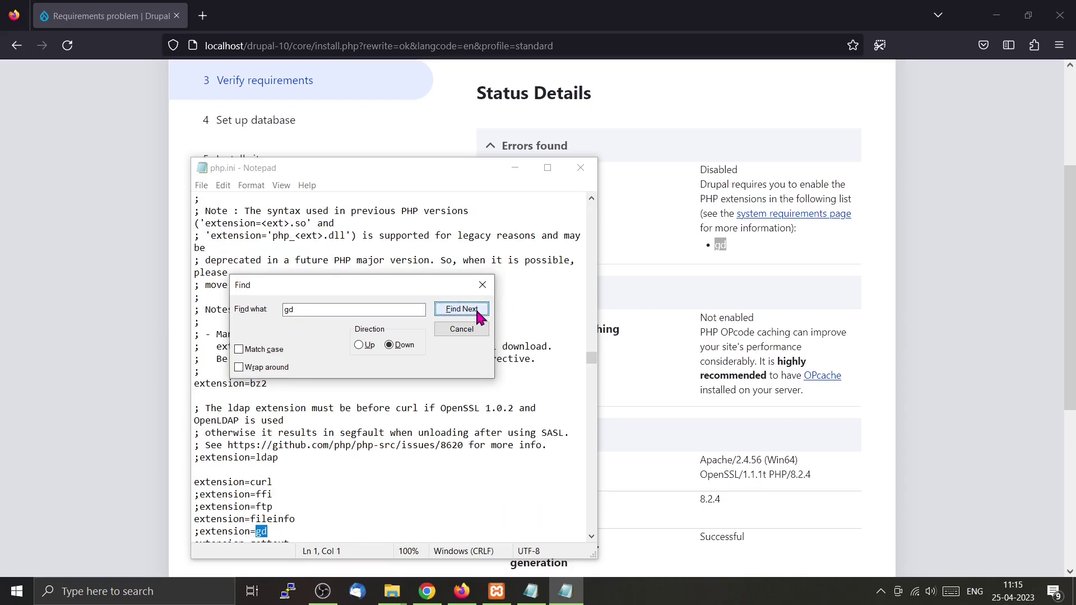
left_click_drag(479, 140, 522, 88)
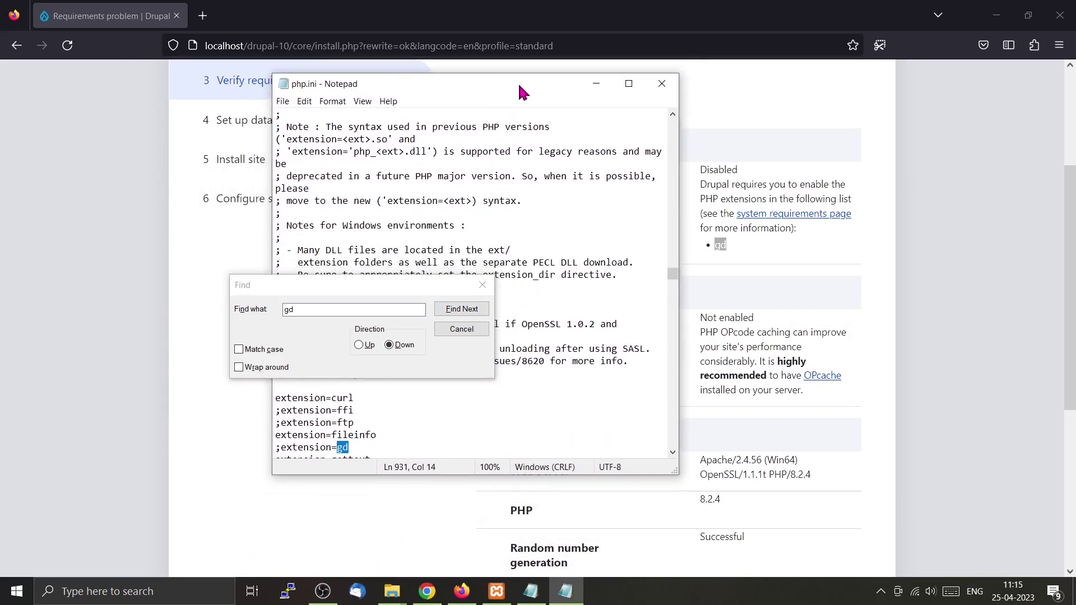
left_click(462, 329)
Remove the semicolon so the line reads extension=gd, and save php.ini.
scroll(418, 403, "up", 1, "ctrl")
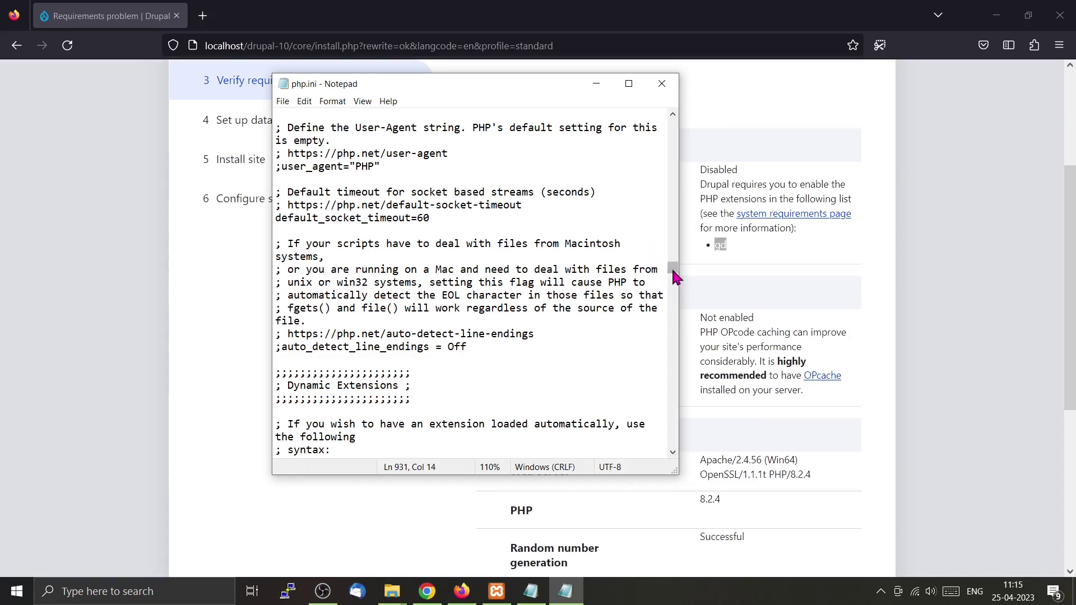
left_click_drag(674, 269, 676, 282)
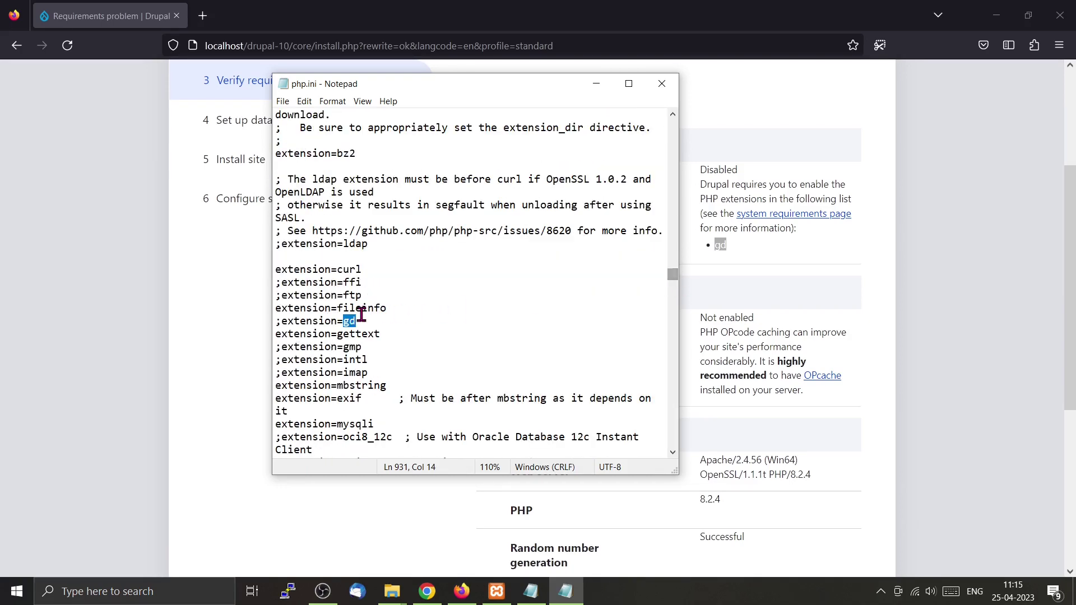
left_click_drag(276, 321, 366, 323)
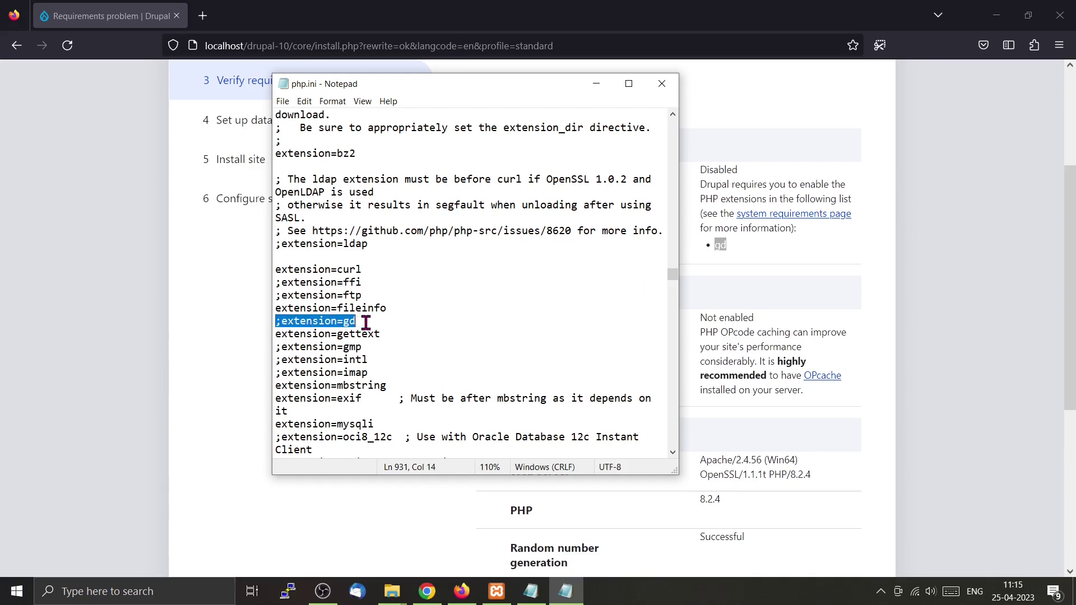
left_click(281, 322)
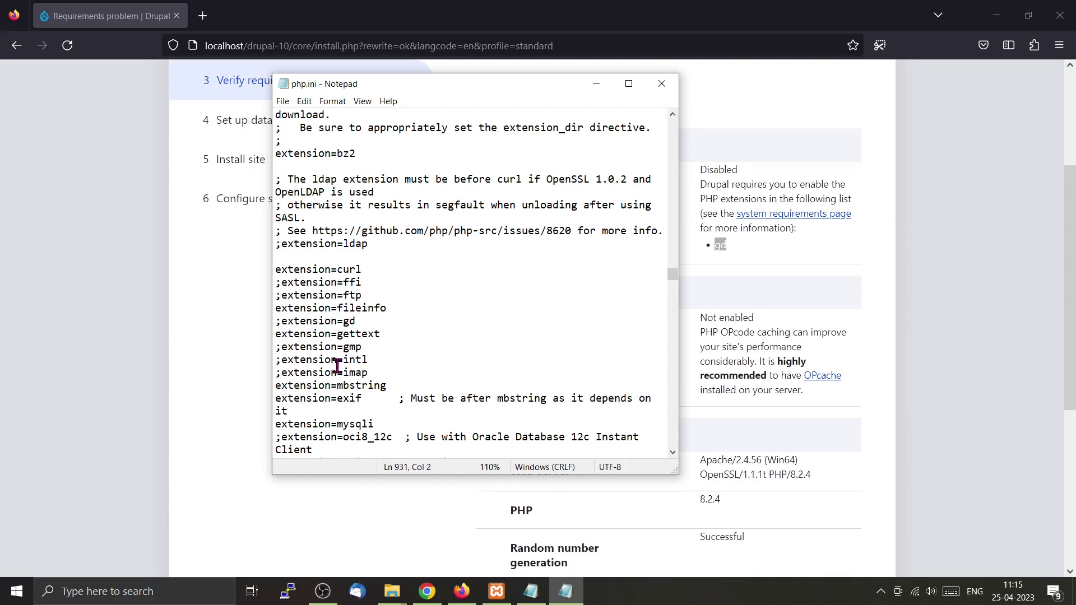
key("BackSpace")
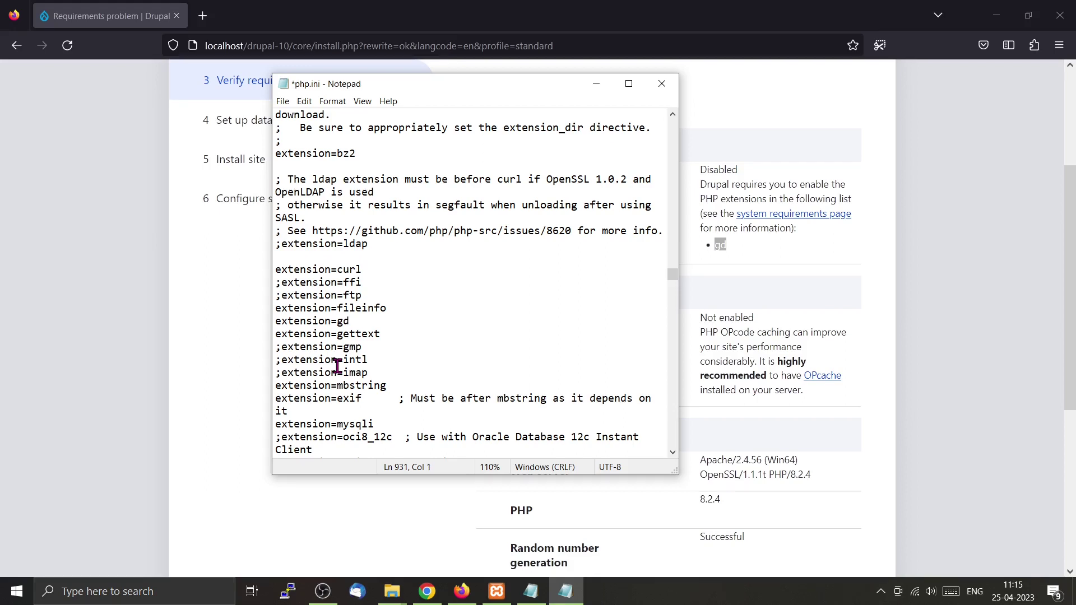
key("ctrl+s")
left_click_drag(349, 321, 264, 324)
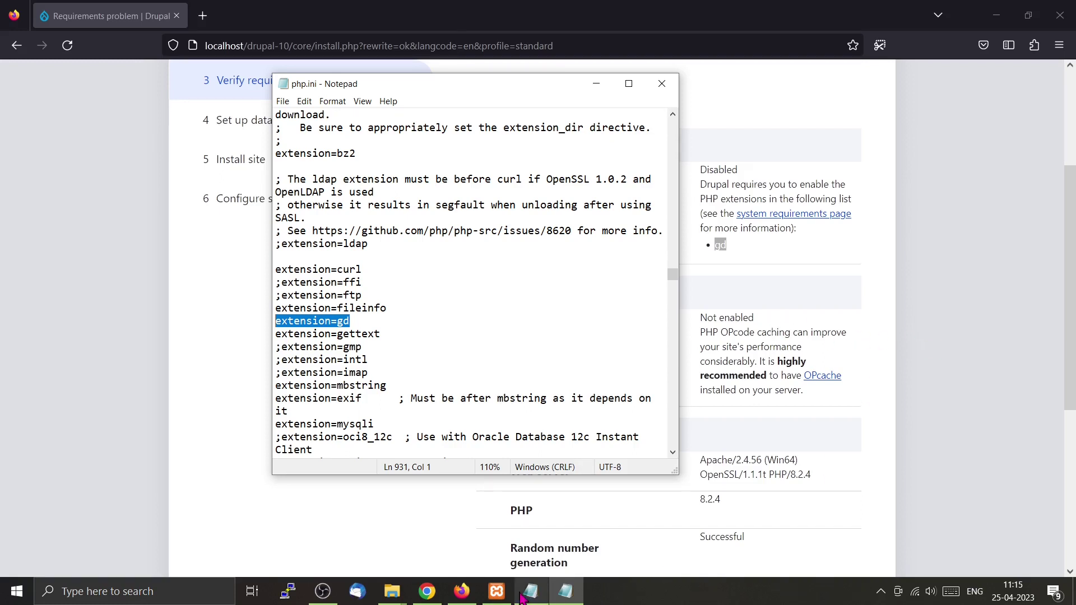
Copy the four [opcache] setting lines from the Medium draft.
mouse_move(427, 599)
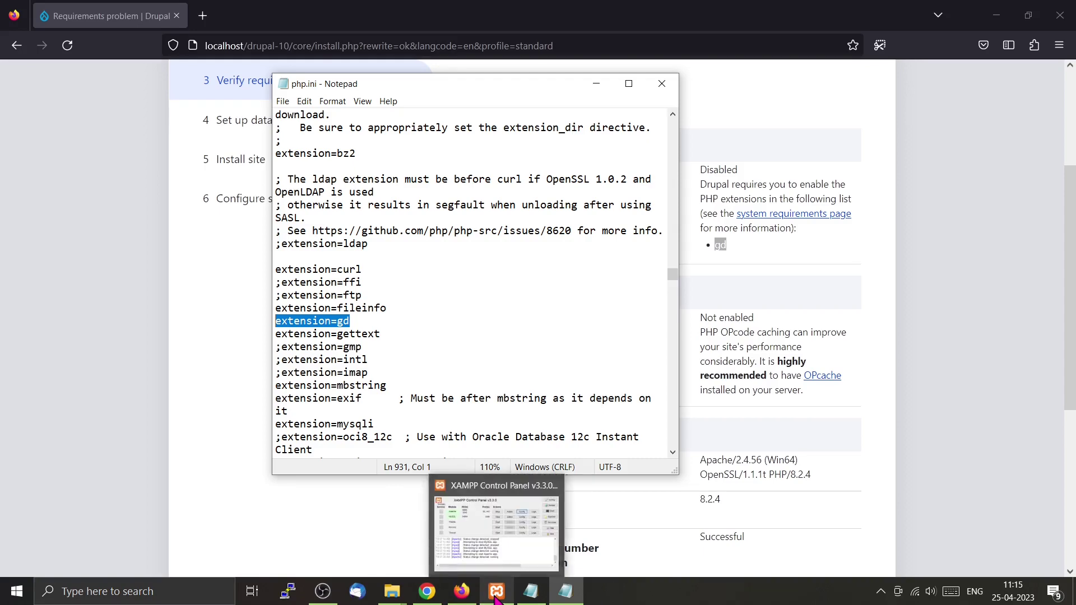
left_click(427, 595)
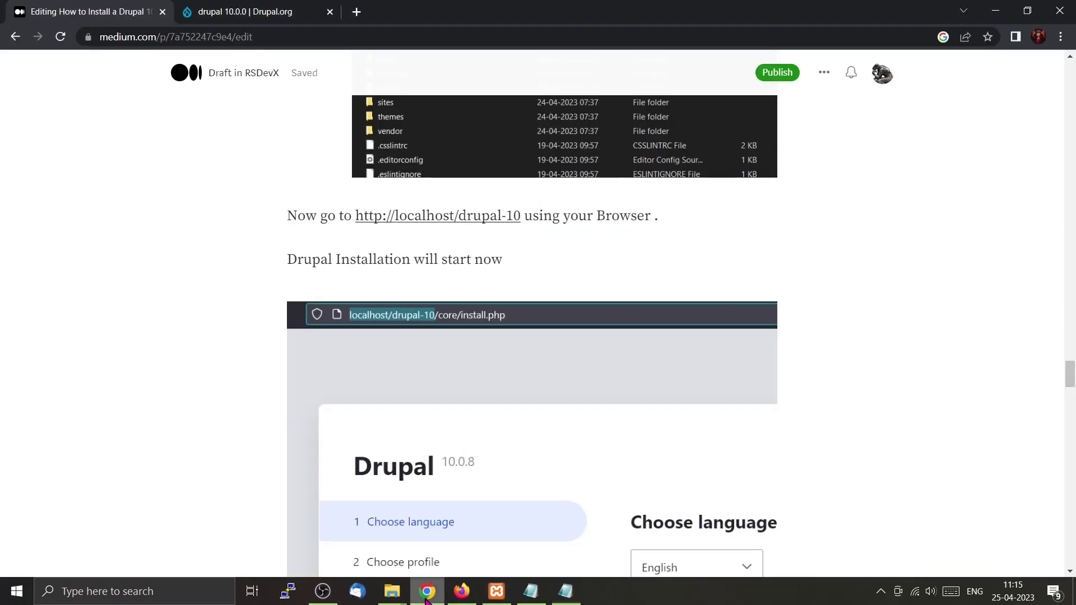
scroll(290, 395, "down", 20)
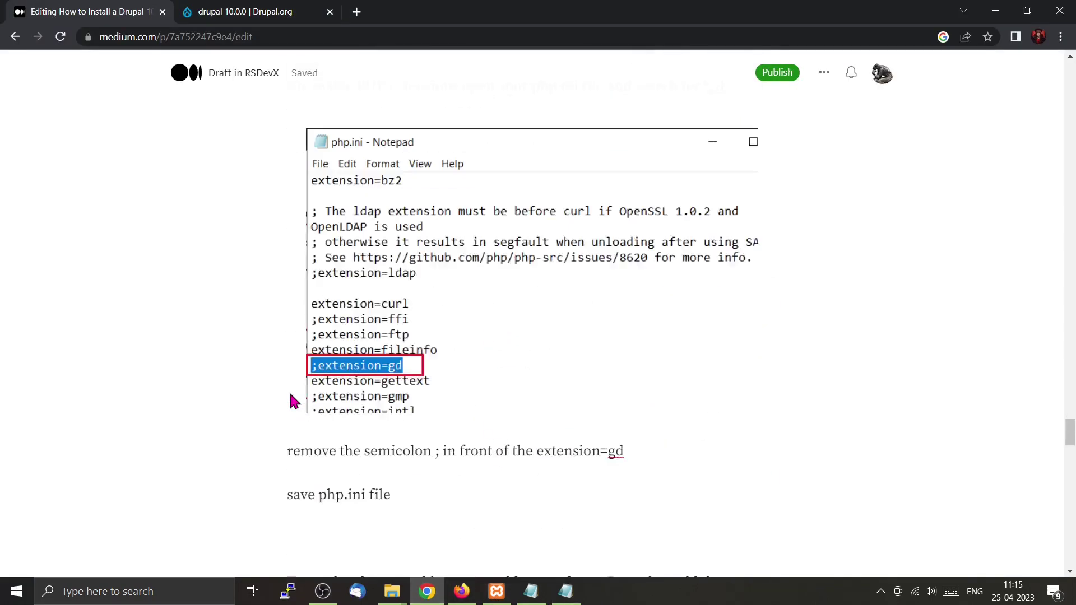
scroll(290, 395, "down", 2)
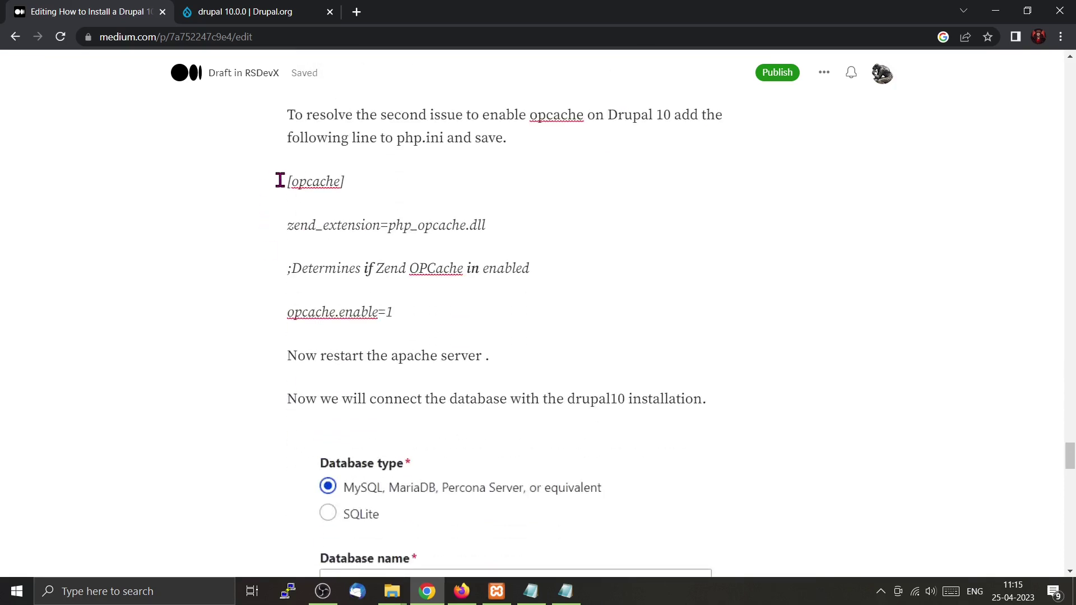
left_click_drag(283, 181, 430, 320)
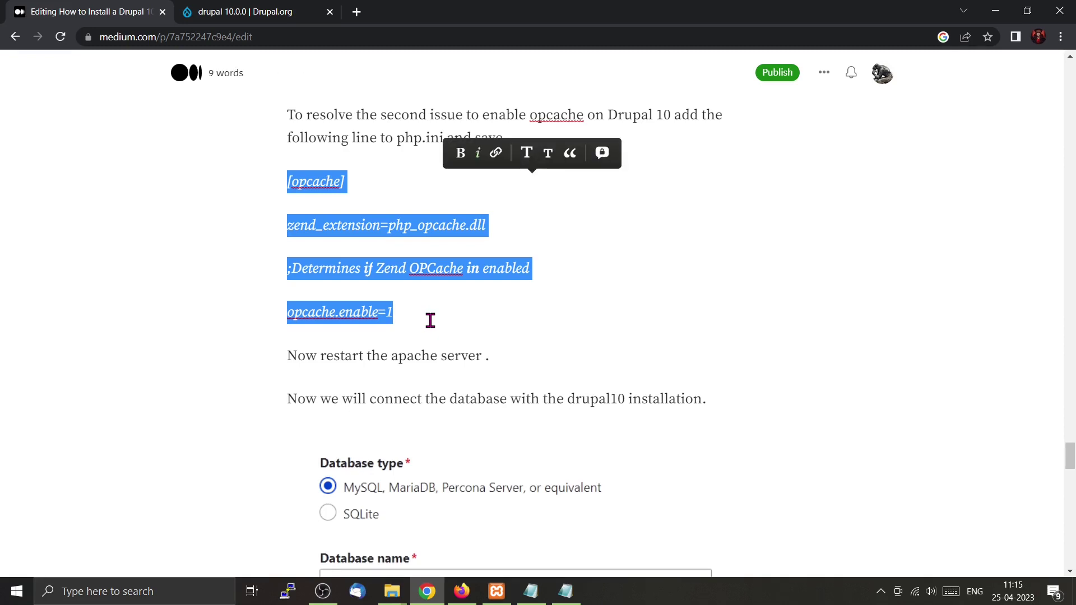
right_click(443, 227)
left_click(507, 280)
Paste the opcache settings on new lines at the end of php.ini.
left_click(567, 595)
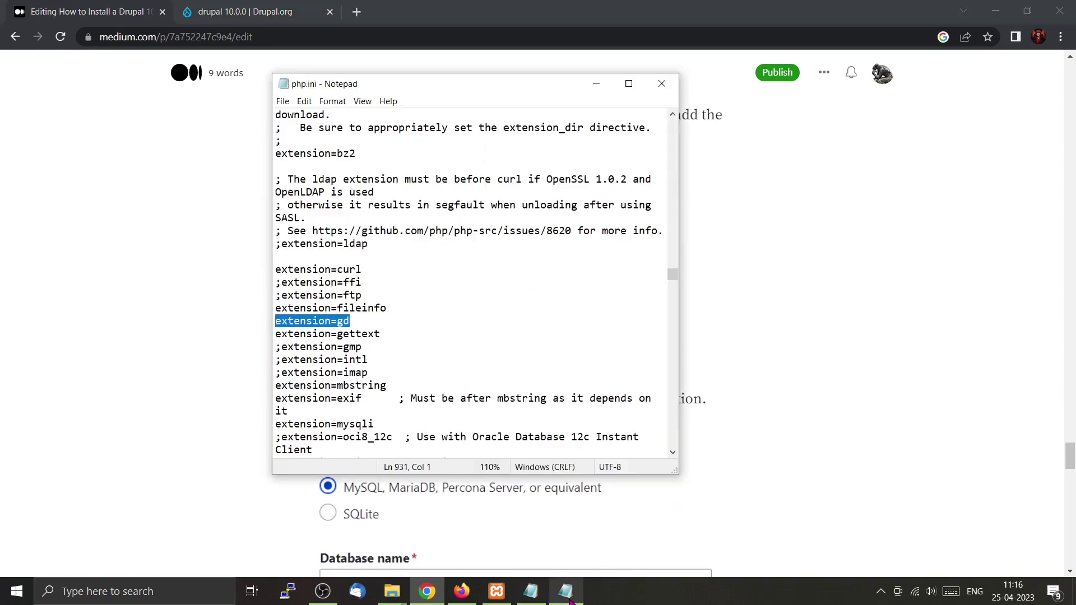
left_click_drag(674, 273, 674, 449)
left_click(468, 438)
key("Return")
key("Return")
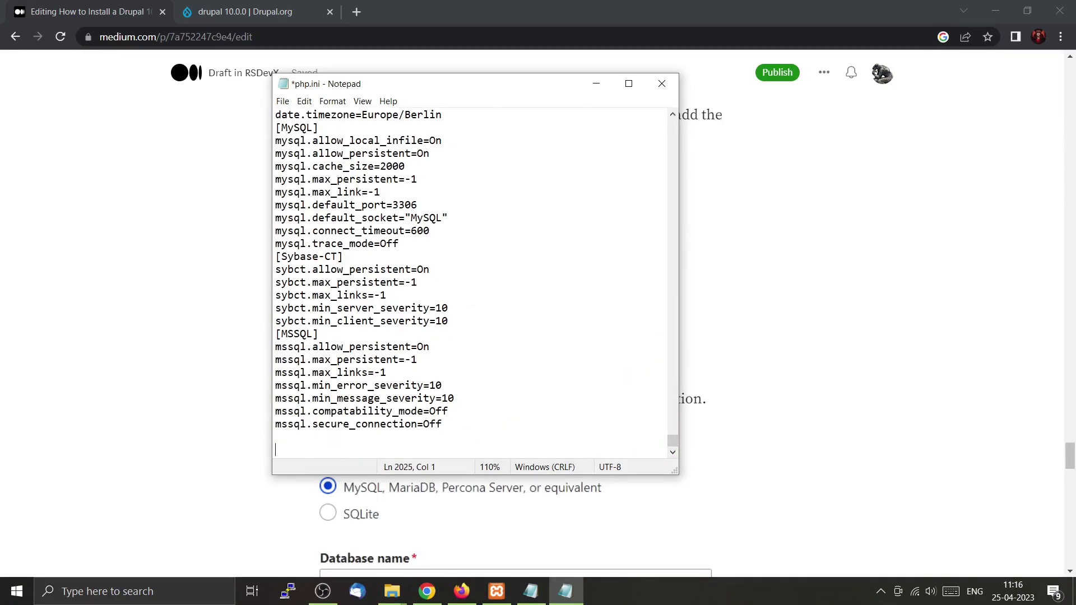
key("ctrl+v")
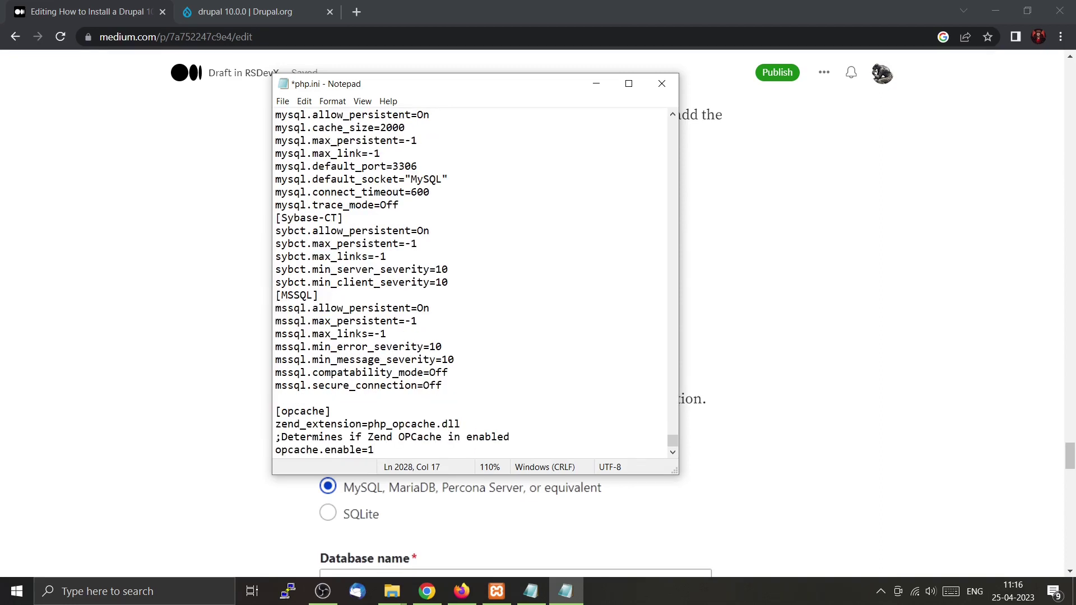
scroll(525, 326, "down", 1)
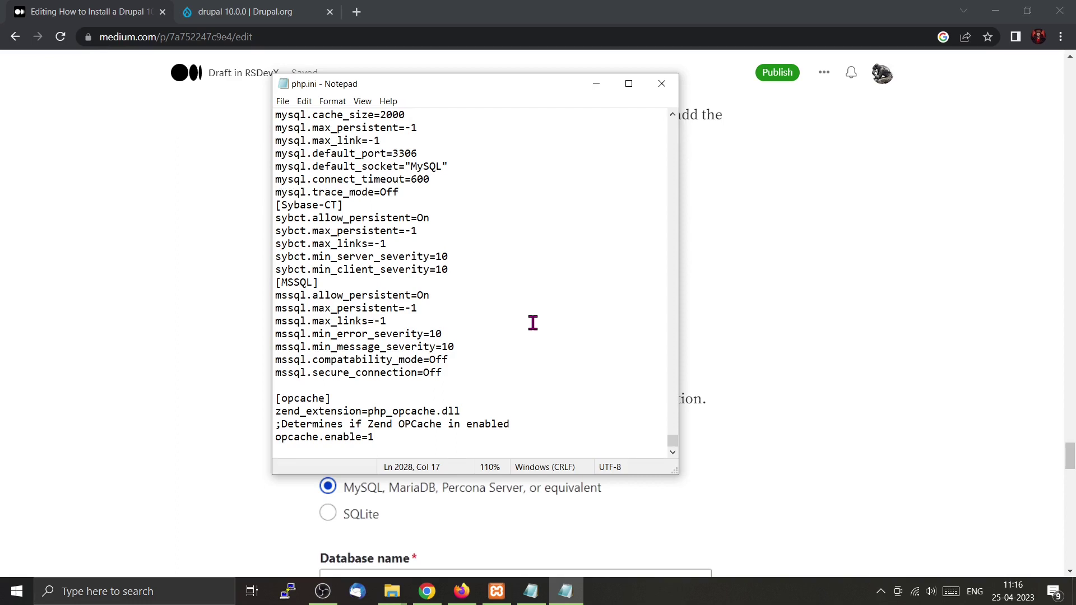
Stop and restart Apache, then return to the Drupal requirements page in Firefox.
left_click(497, 591)
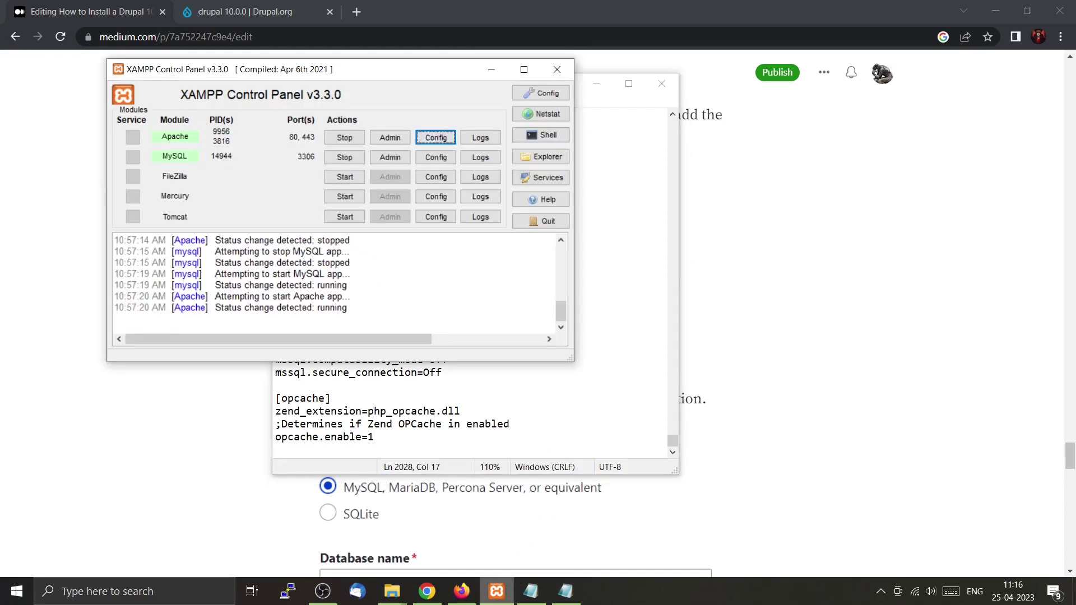
left_click(355, 140)
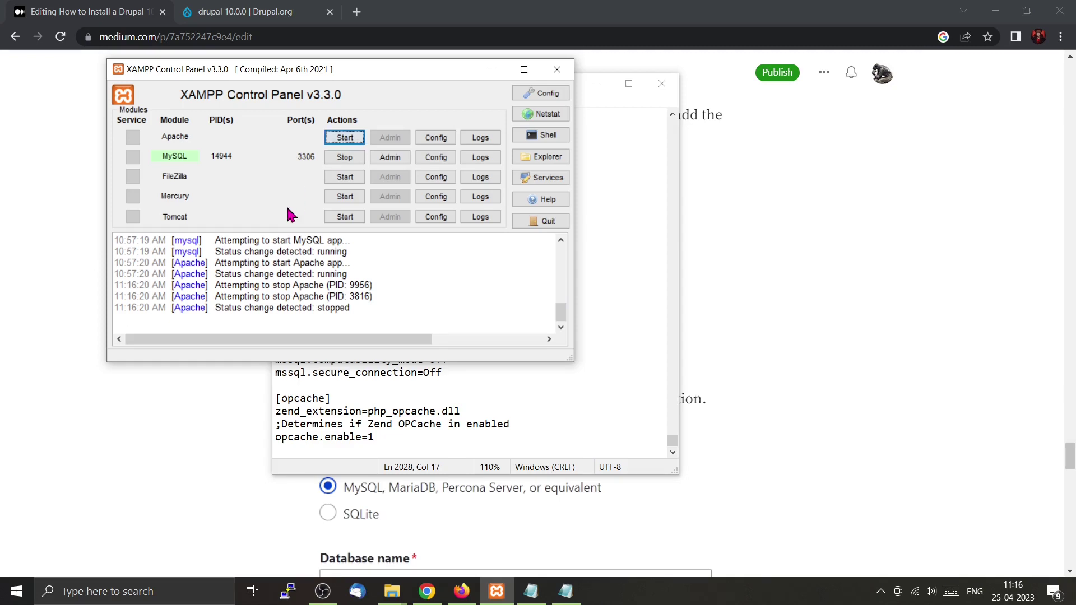
left_click(345, 139)
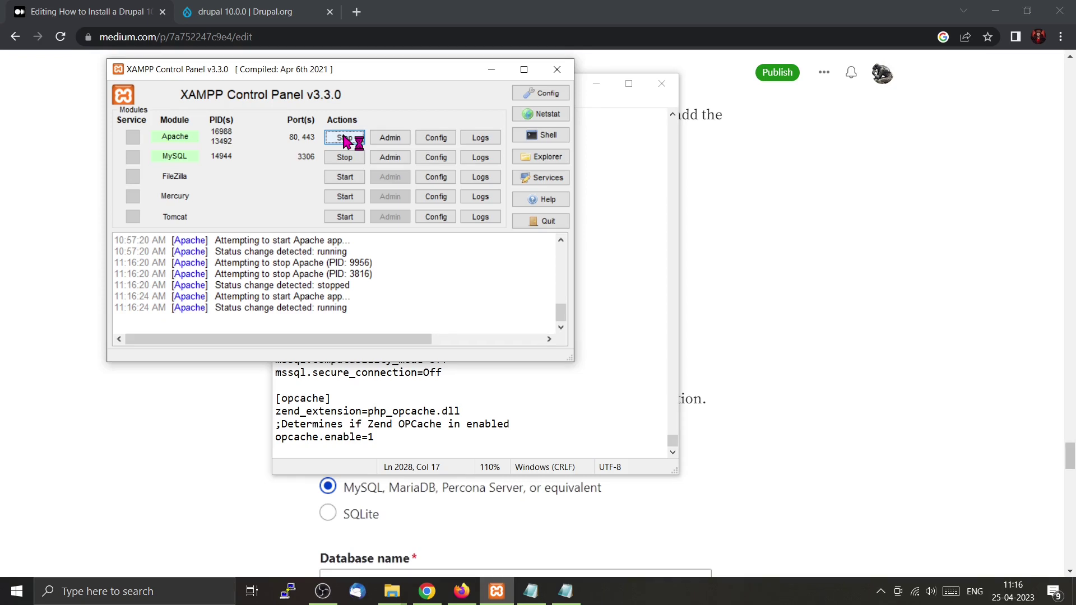
left_click(78, 194)
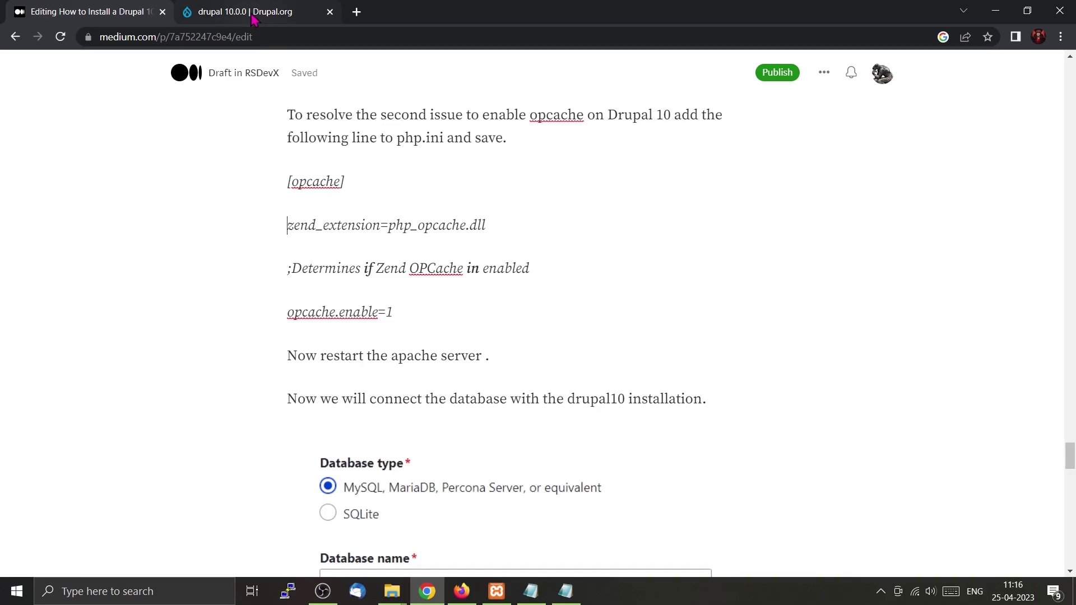
left_click(461, 591)
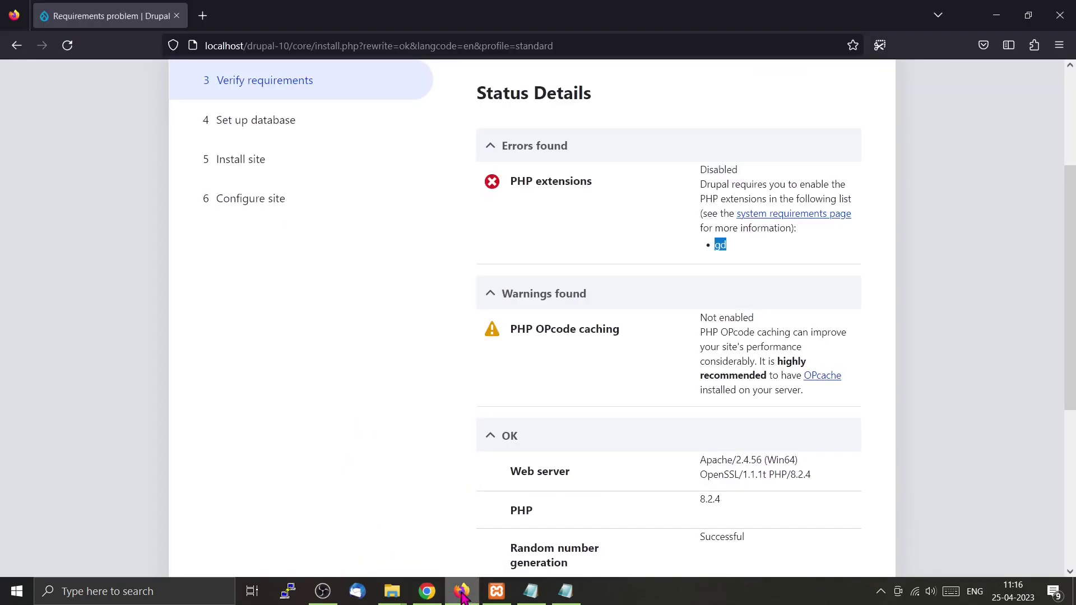
Recheck requirements to reach Database configuration with MySQL, opening phpMyAdmin in another tab.
left_click(66, 47)
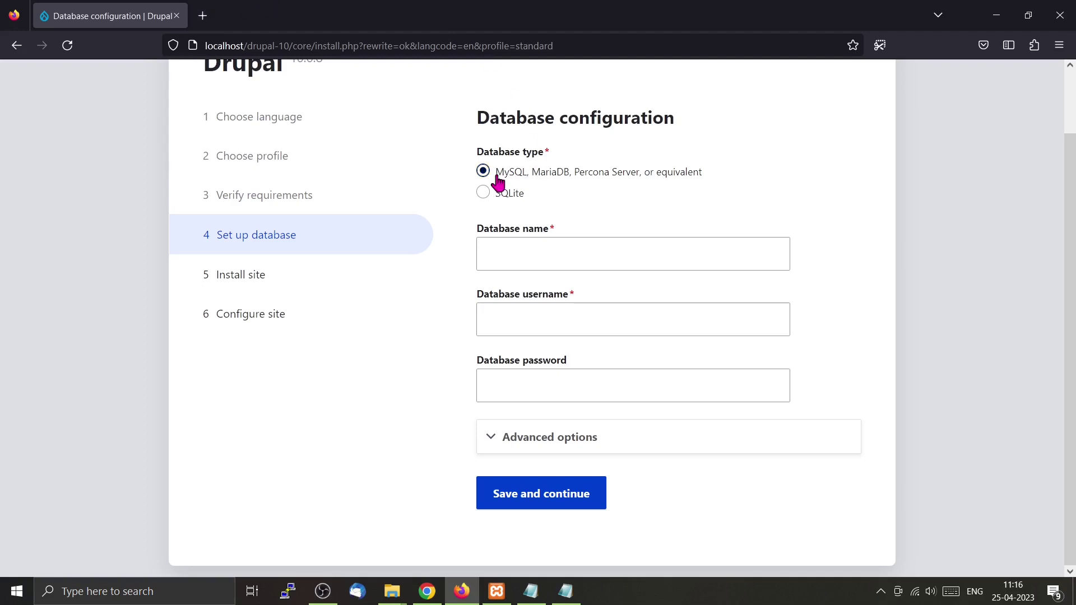
left_click(490, 251)
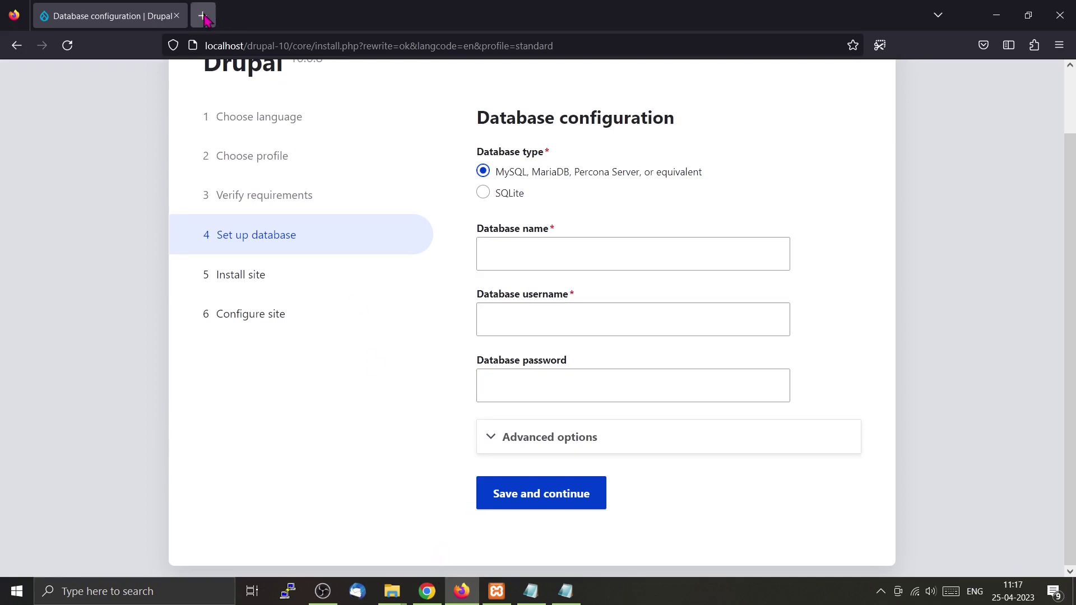
left_click(514, 255)
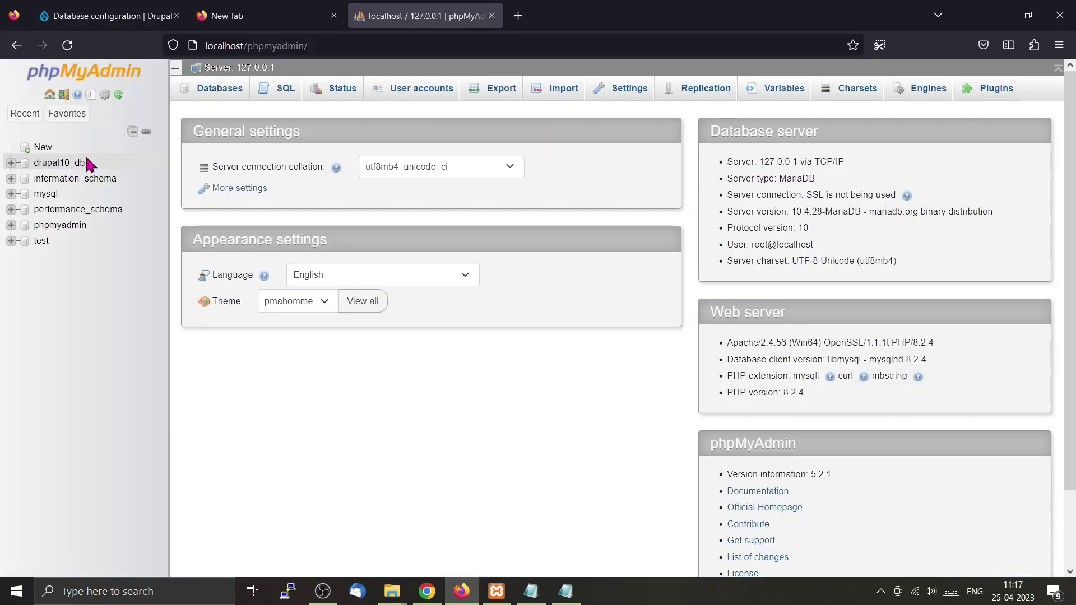
left_click(128, 25)
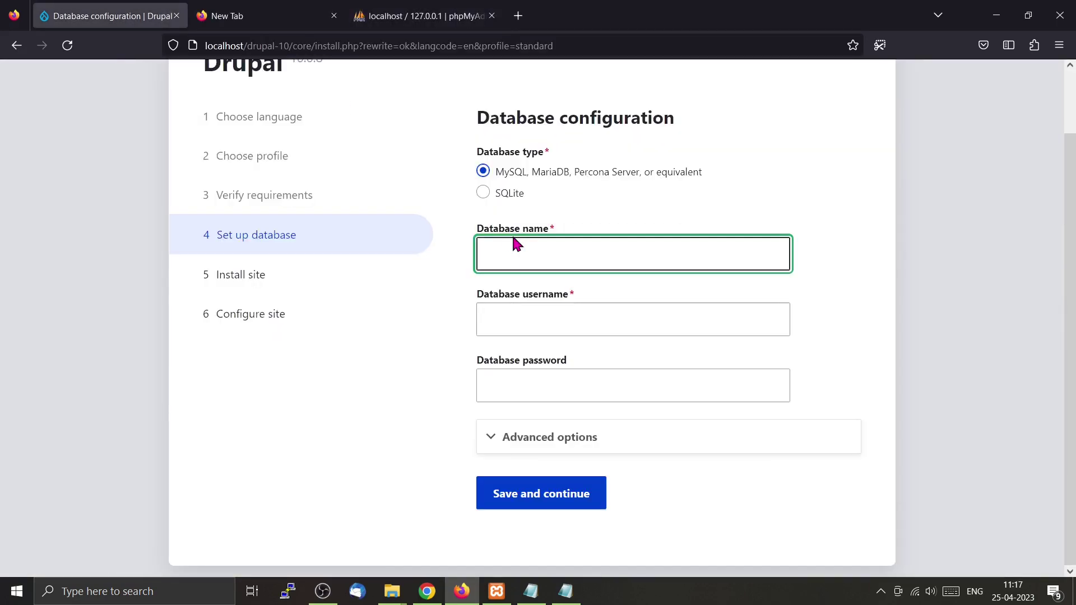
Enter database name drupal100_db and the database username.
type("drupal10")
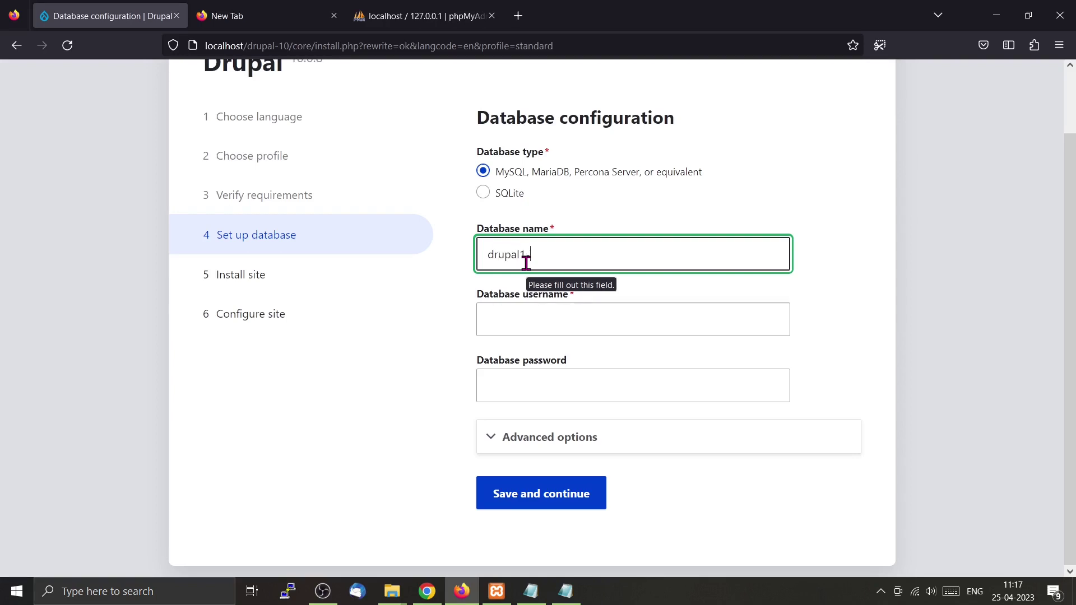
type("0_db")
left_click(552, 324)
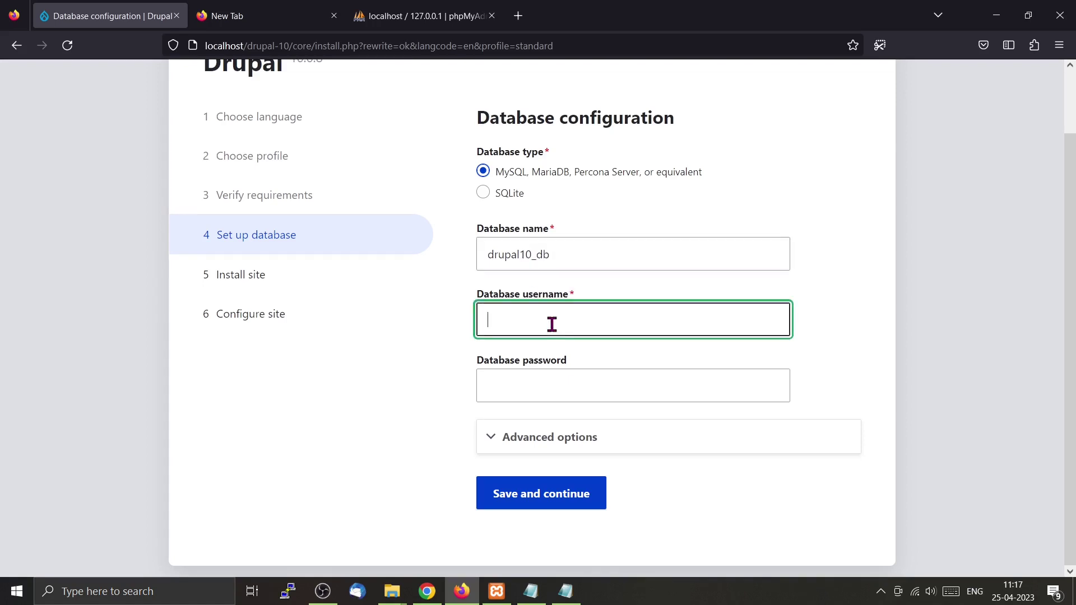
type("steve")
Copy the saved password from Notepad into Database password and save to continue installing.
left_click(566, 593)
left_click(530, 592)
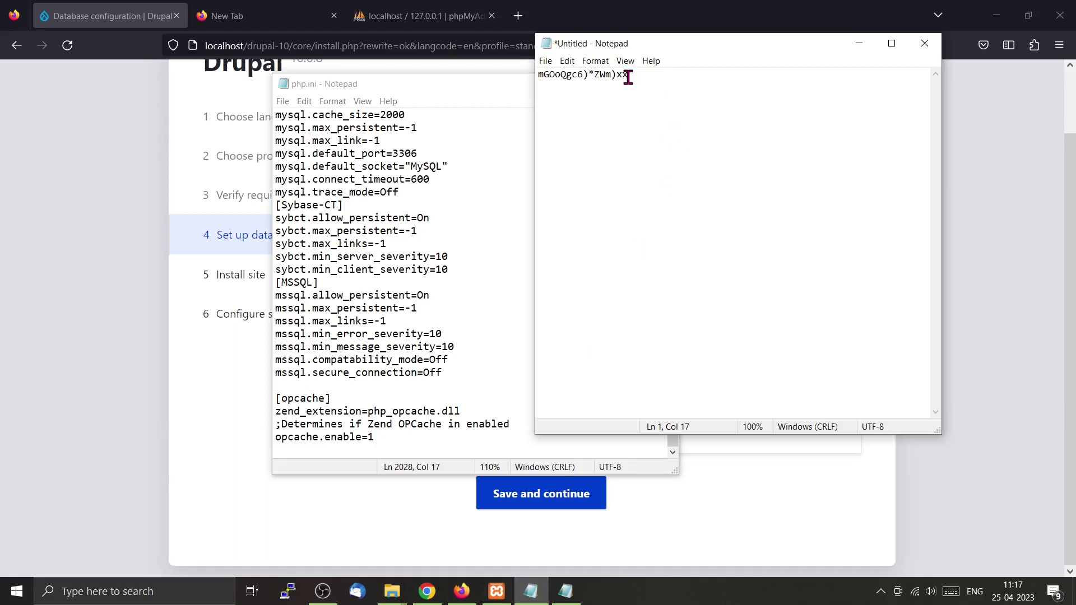
left_click_drag(628, 76, 525, 77)
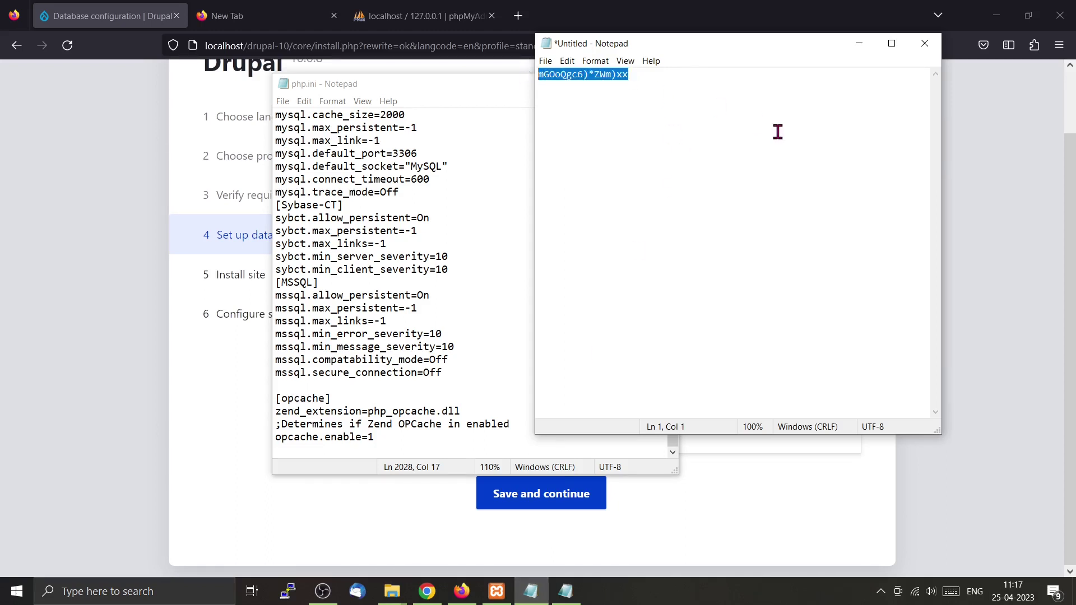
left_click(12, 337)
left_click(517, 385)
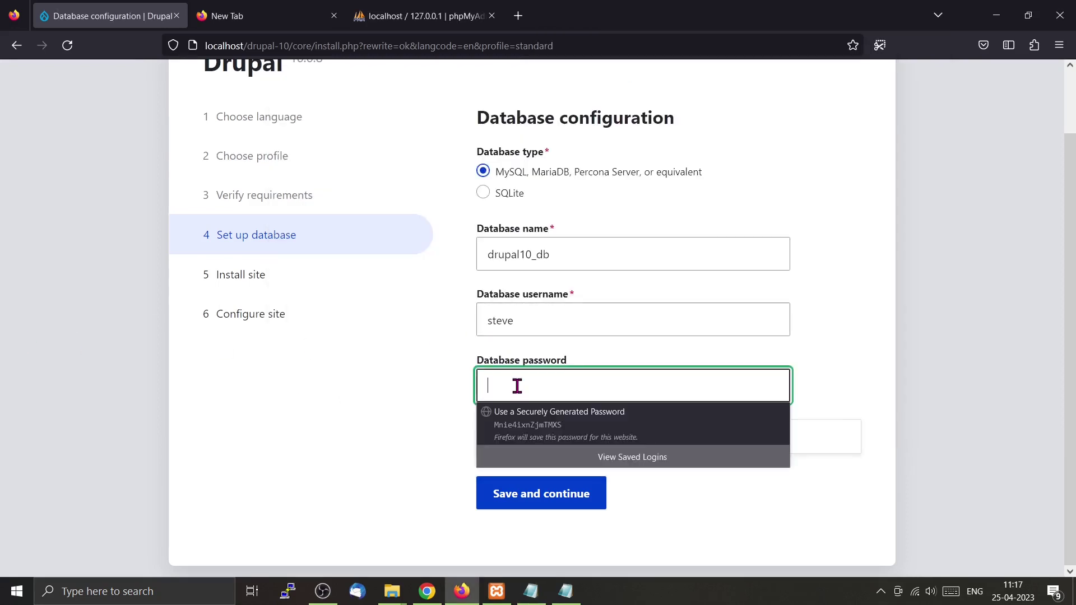
key("ctrl+v")
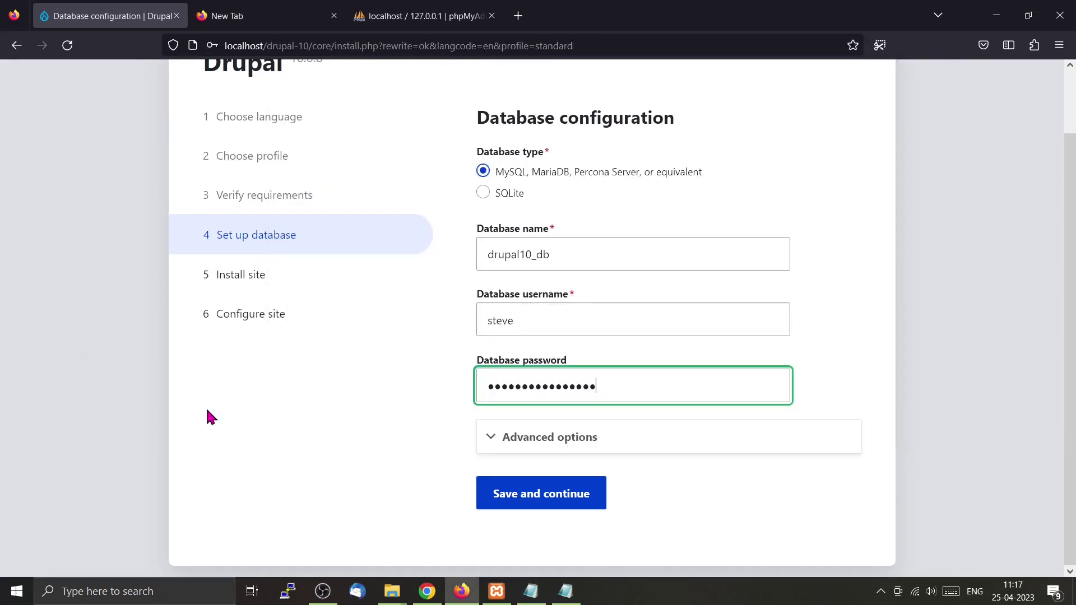
left_click(549, 497)
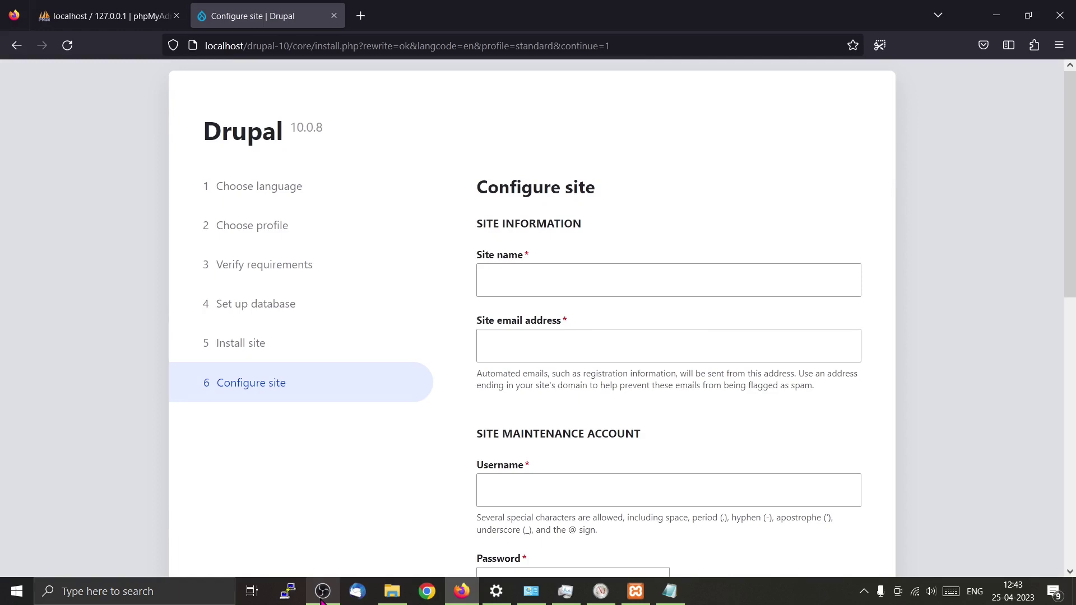
Set the site name to 'mywebsite' and fill in the site email address.
left_click(543, 273)
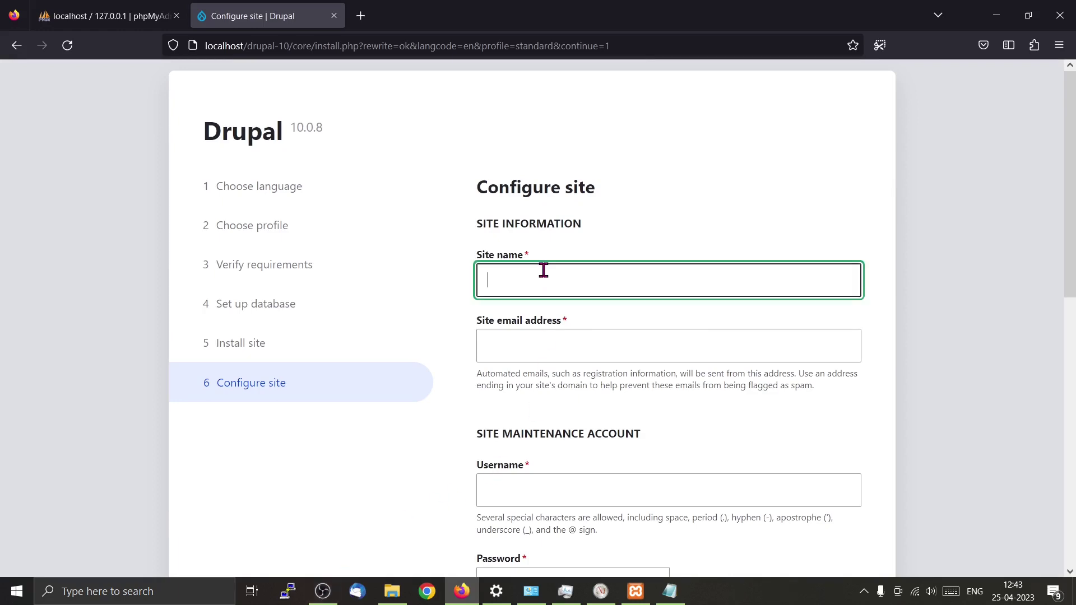
type("mywebsite")
left_click(520, 349)
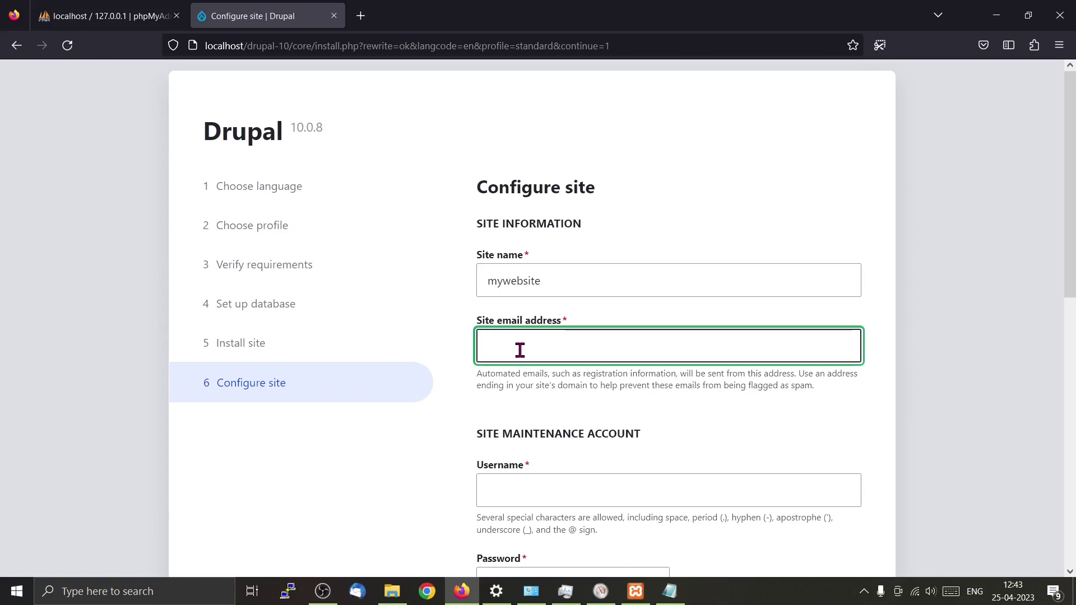
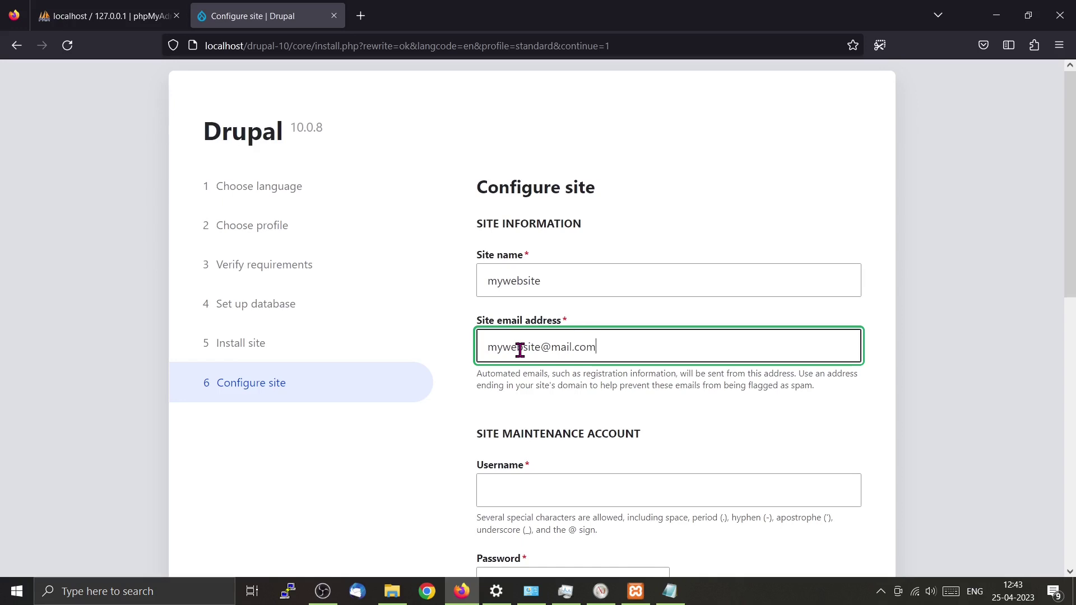
scroll(520, 350, "down", 2)
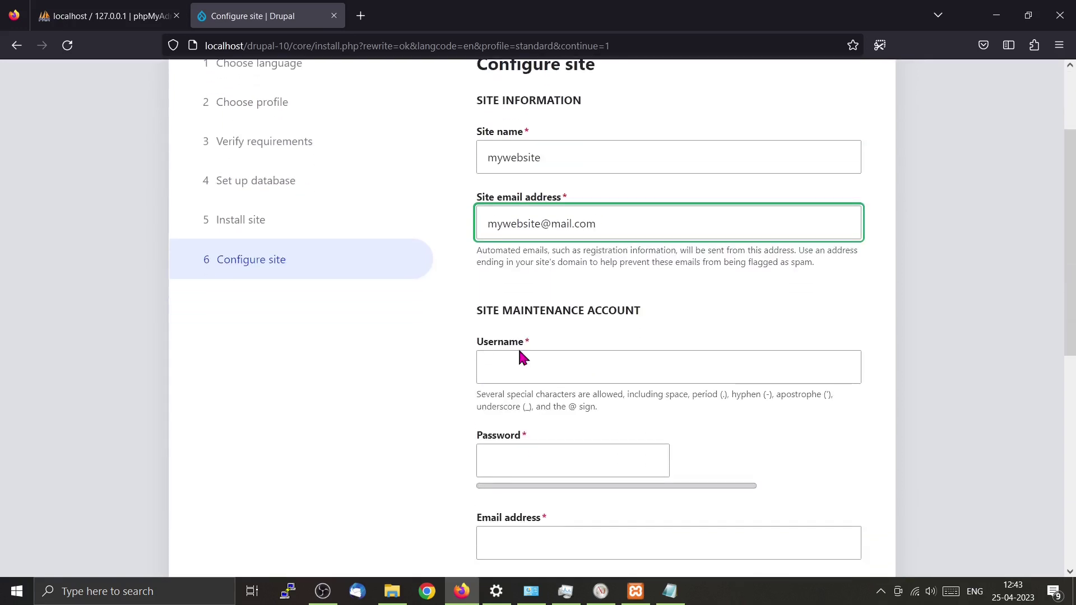
scroll(520, 357, "down", 2)
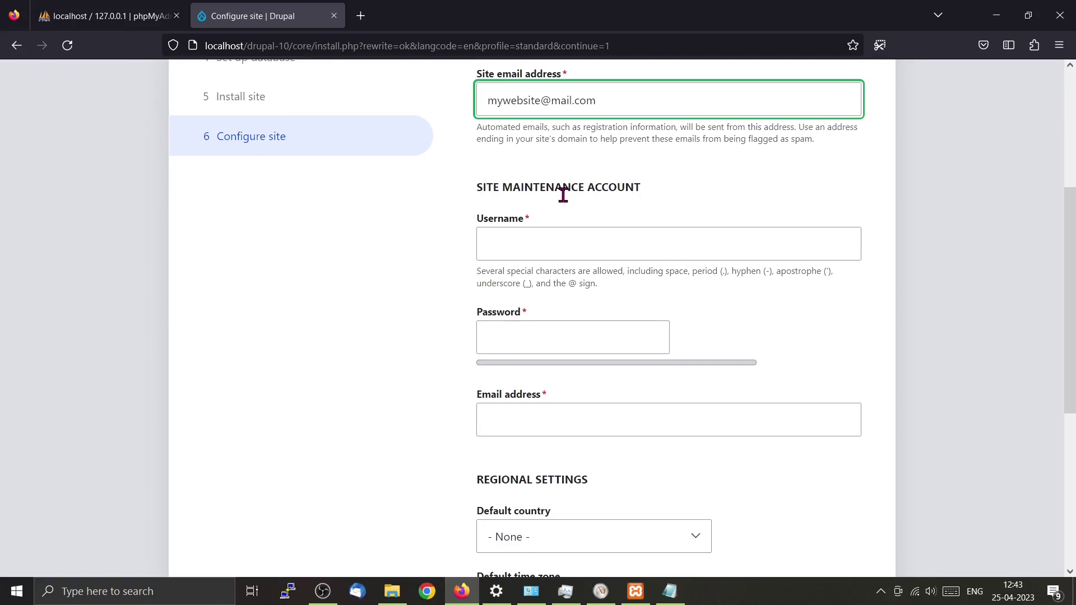
Create the maintenance account with username 'admin' and its password, confirmed.
left_click(522, 244)
type("a")
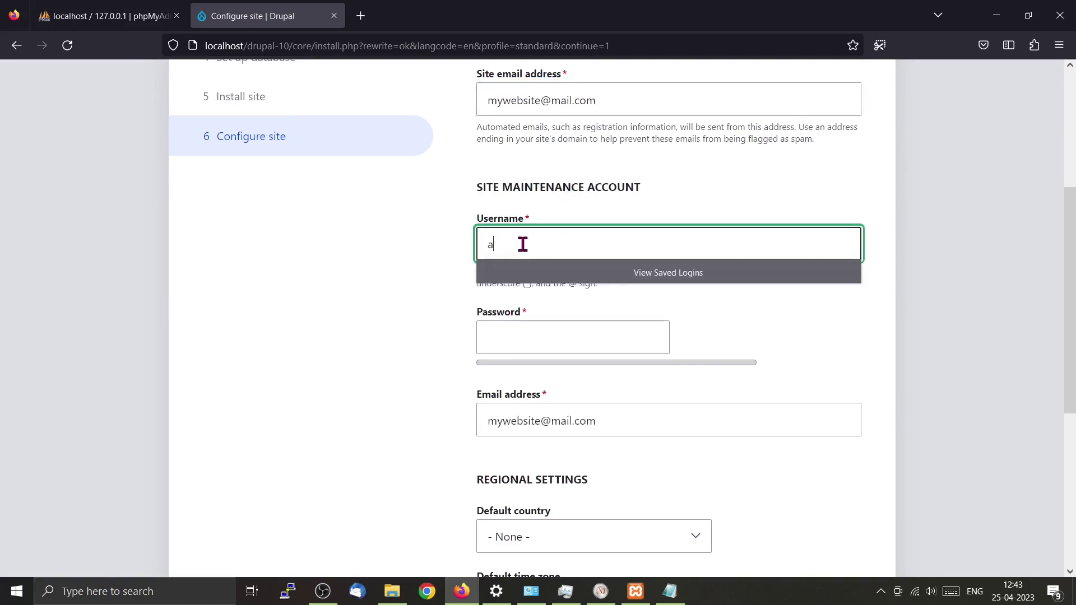
type("dmin")
left_click(501, 340)
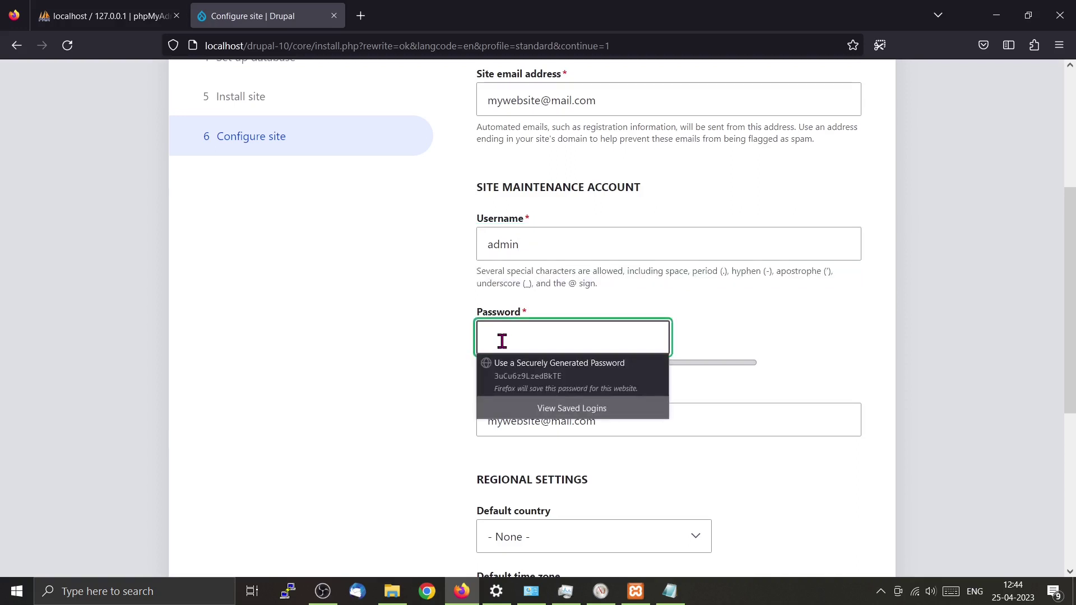
type("password")
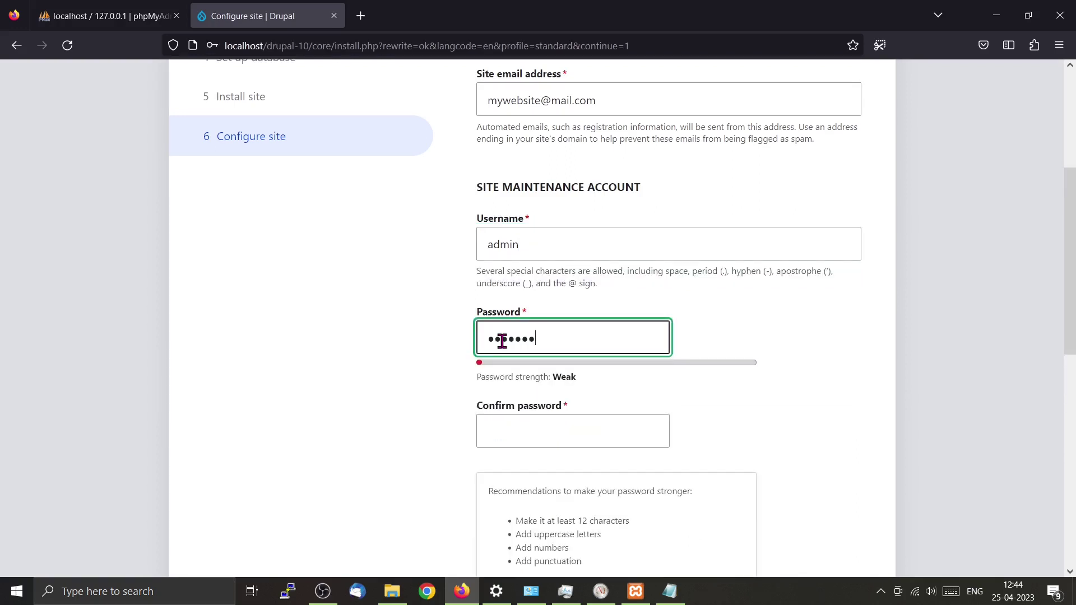
left_click(488, 433)
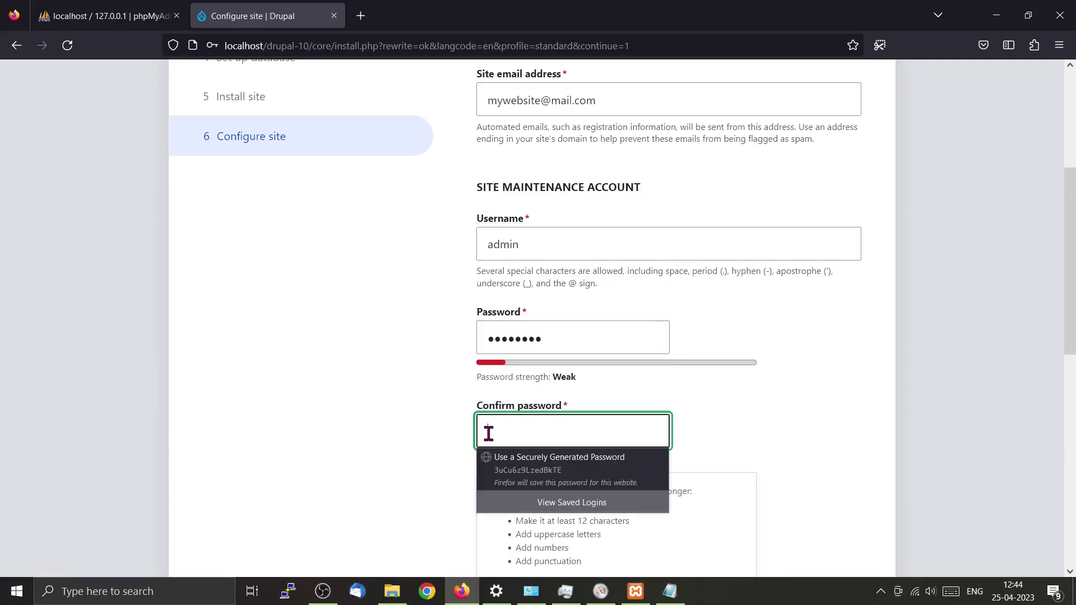
type("passwo")
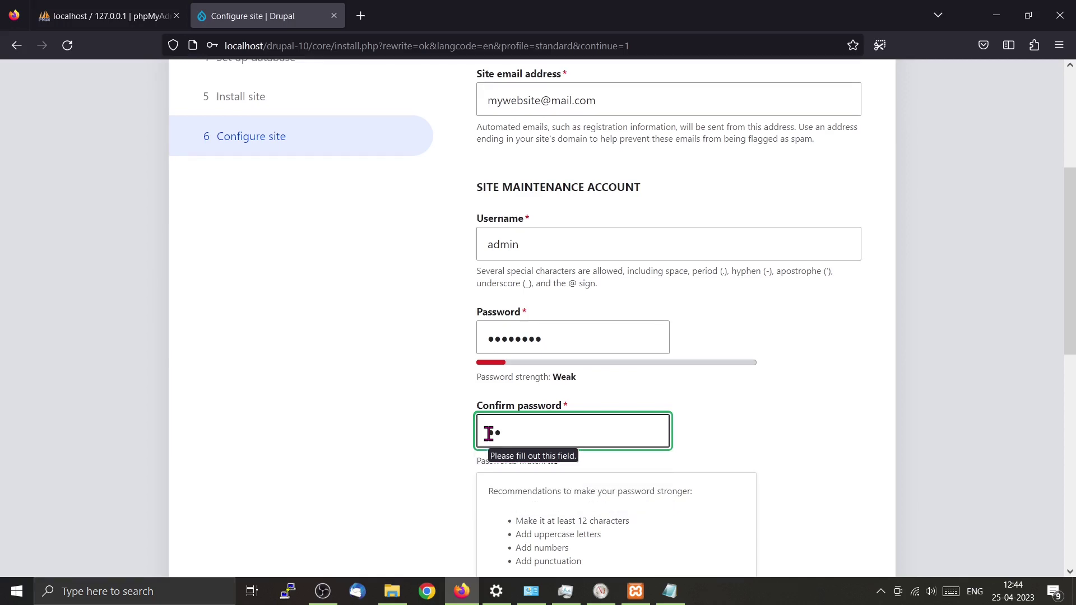
type("rd")
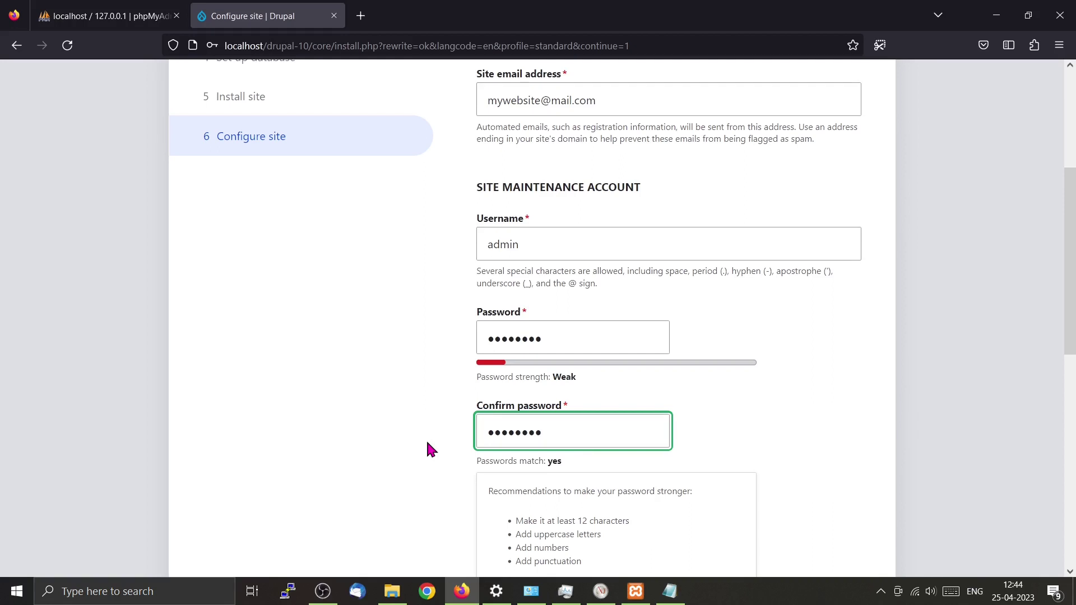
Choose India as the default country and submit the site configuration.
scroll(426, 444, "down", 5)
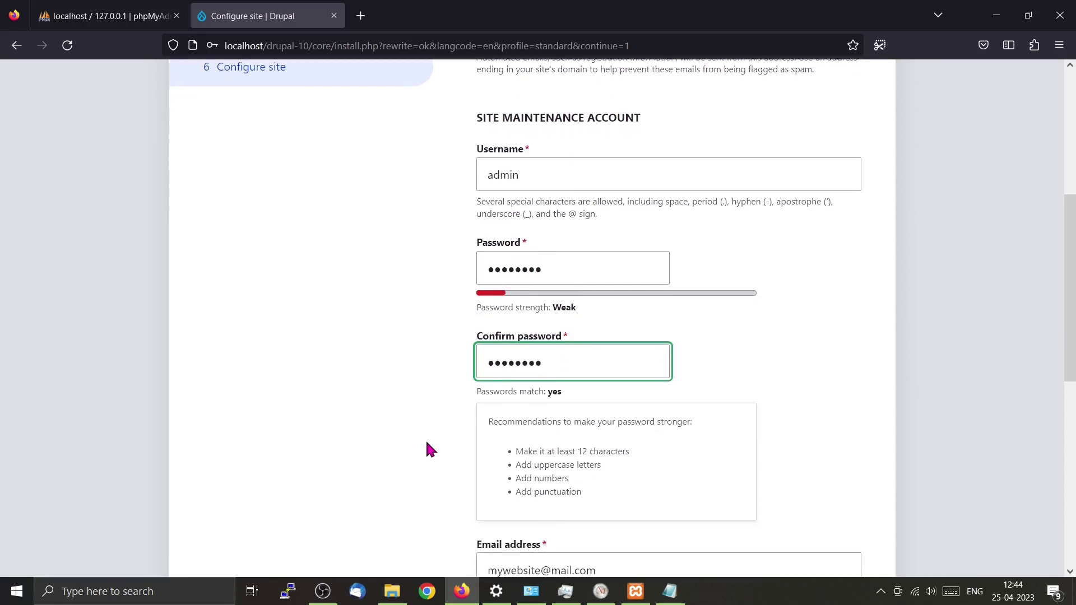
scroll(425, 450, "down", 3)
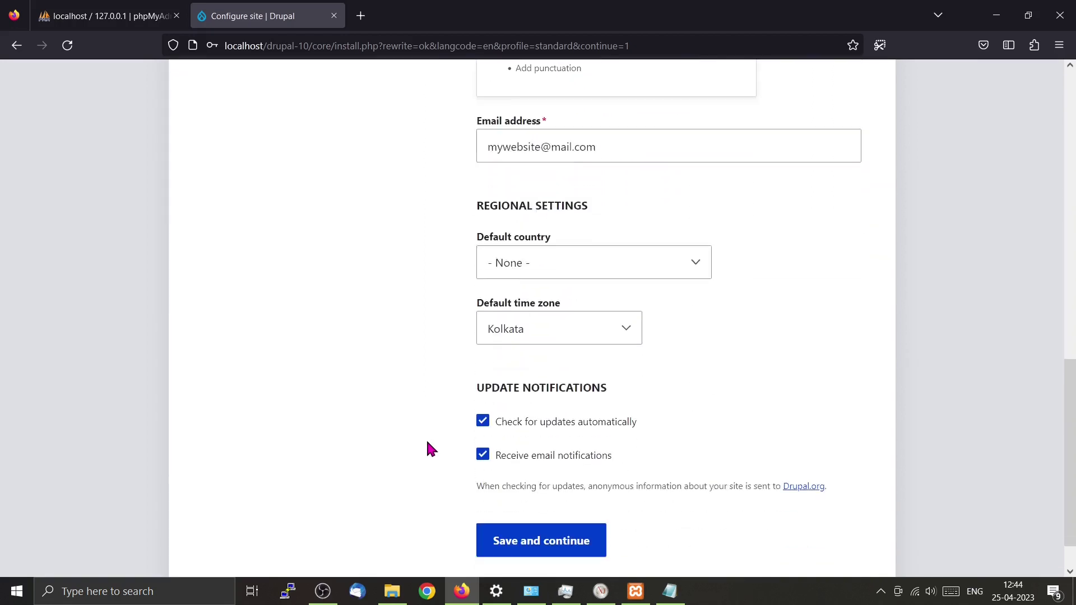
left_click(701, 274)
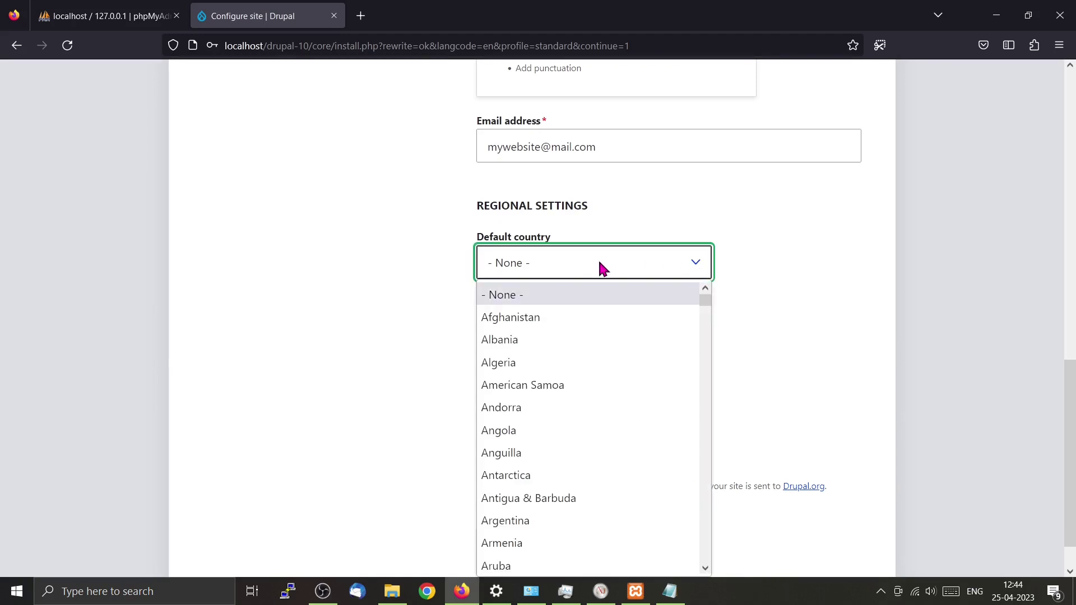
type("in")
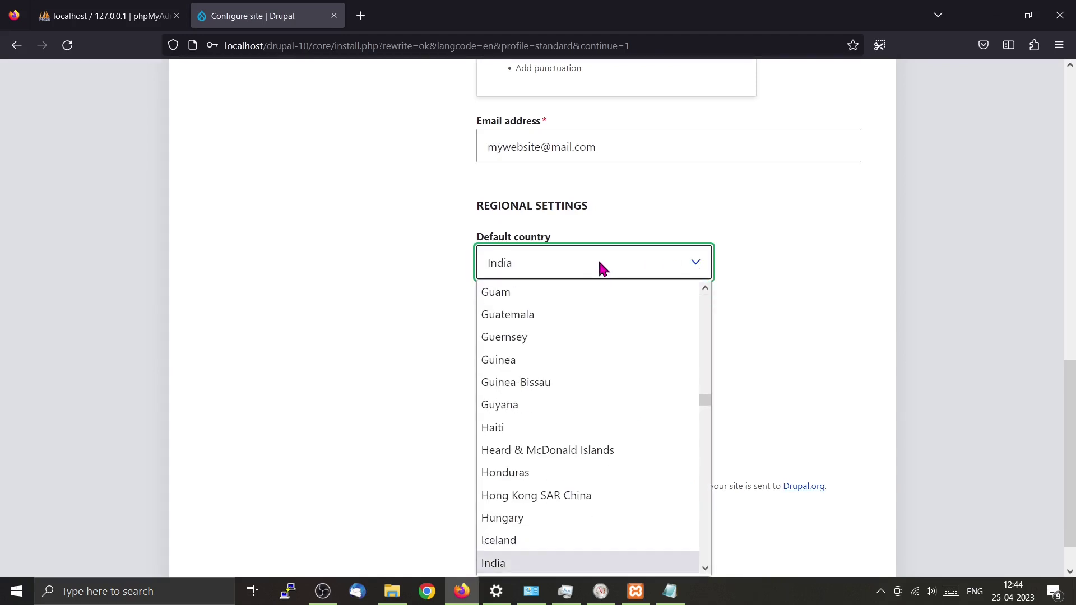
scroll(615, 365, "down", 5)
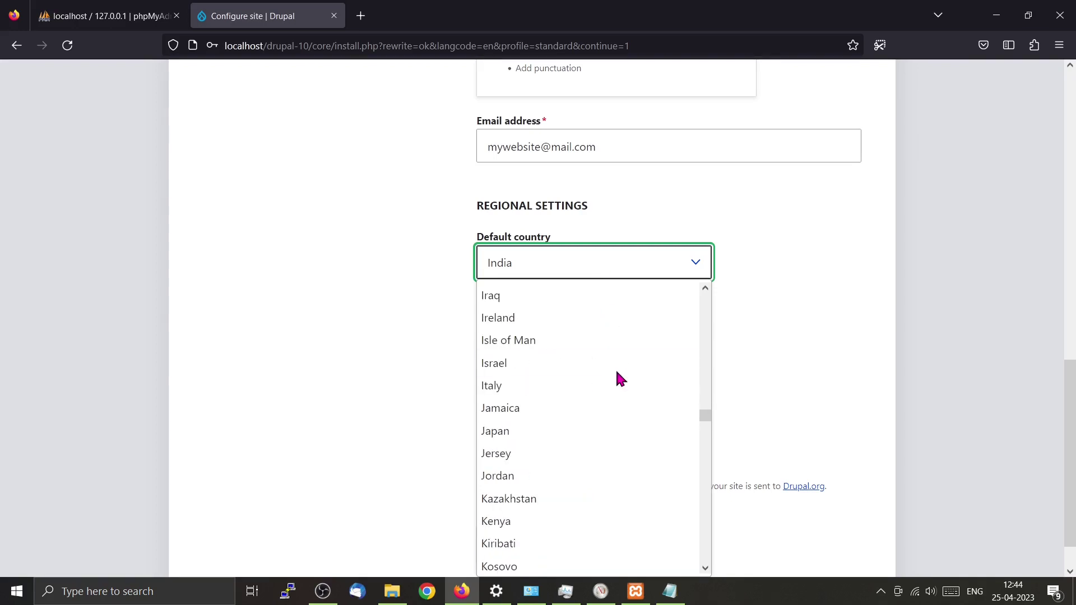
scroll(615, 368, "up", 2)
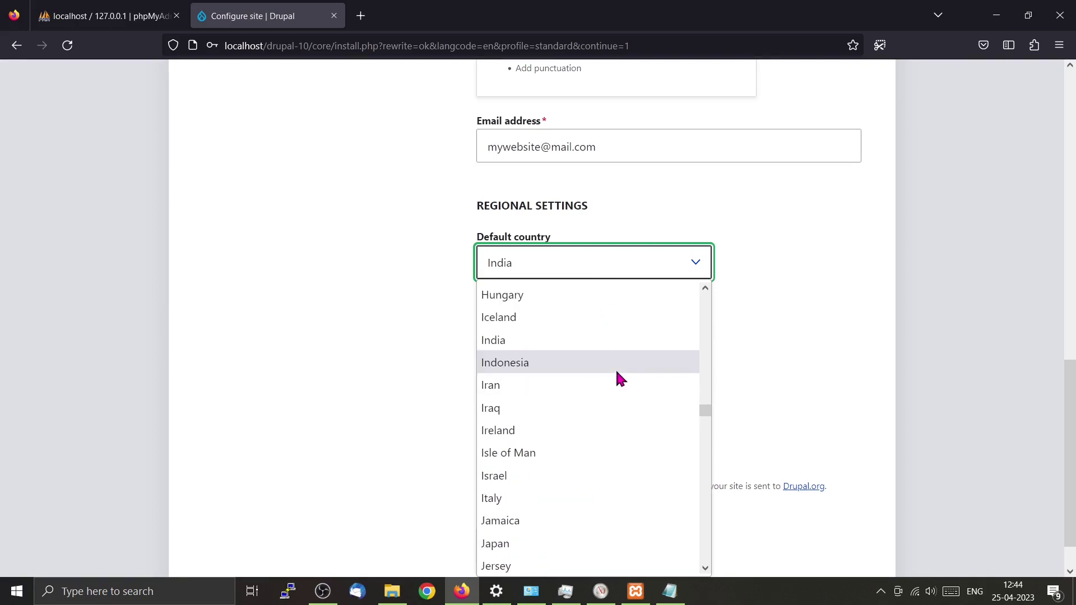
left_click(506, 339)
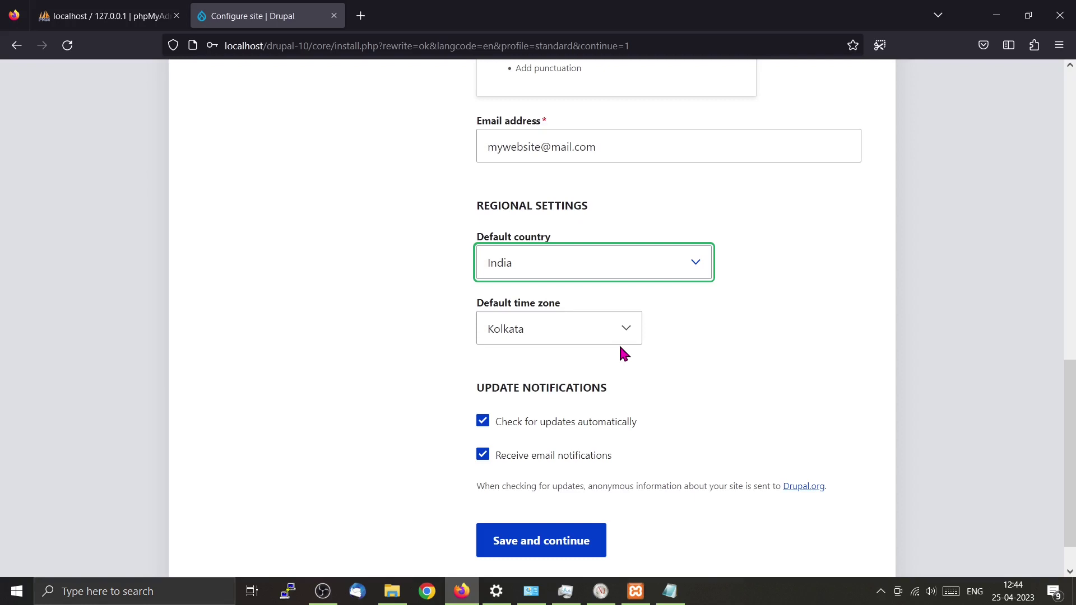
scroll(619, 350, "down", 1)
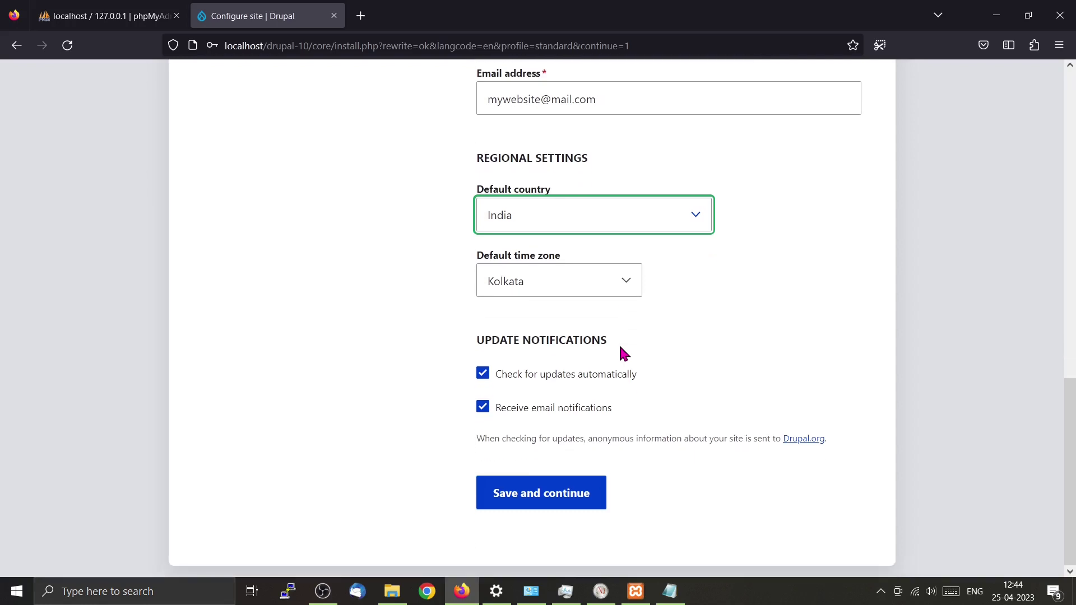
left_click(552, 496)
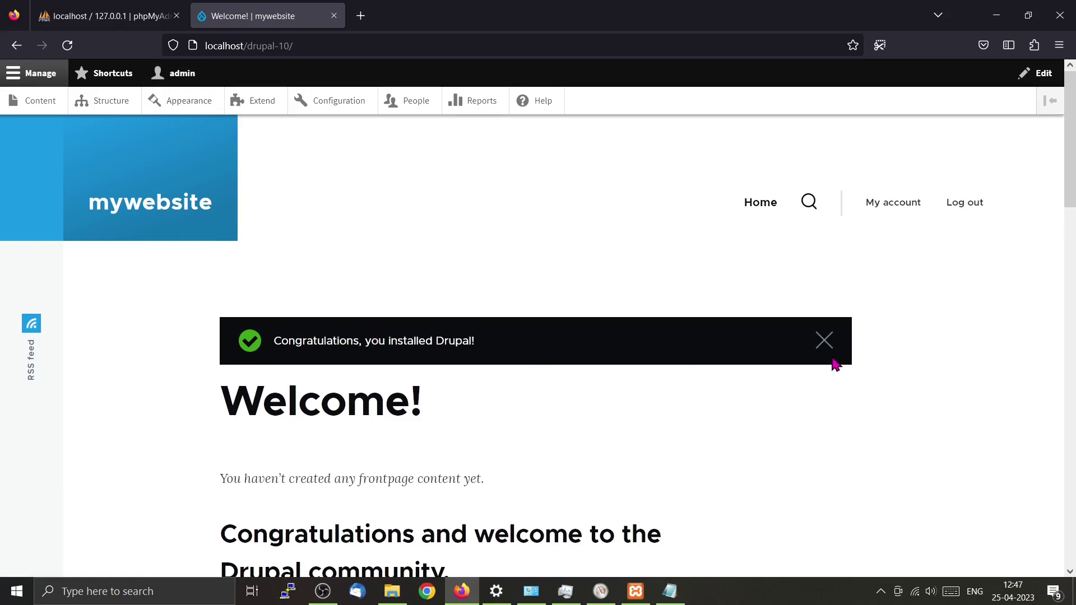
Dismiss the congratulations message and go to Content > Add content.
left_click(824, 342)
scroll(485, 398, "down", 9)
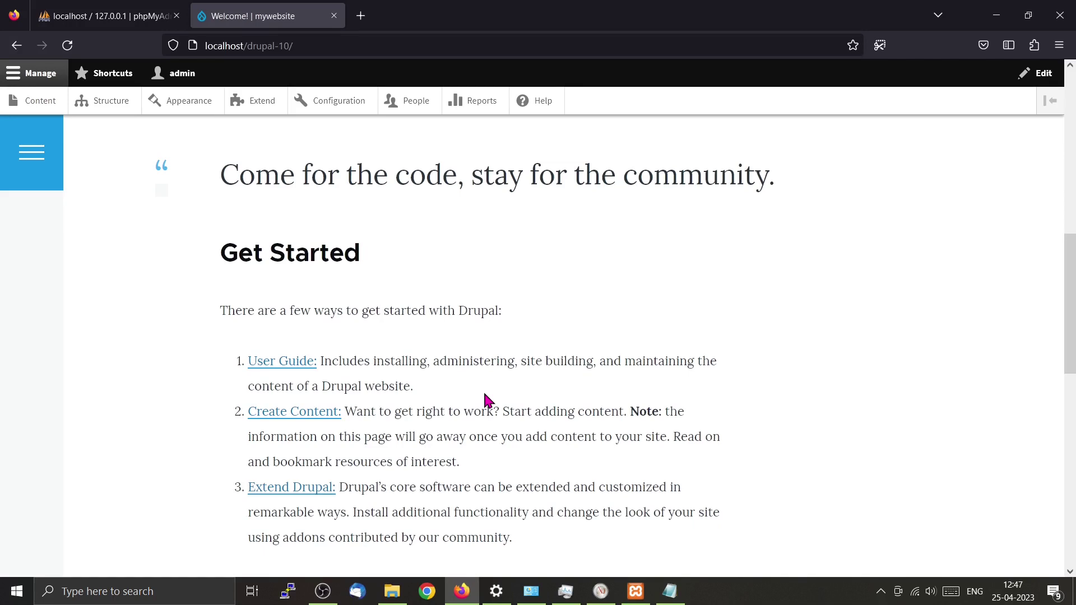
left_click(26, 111)
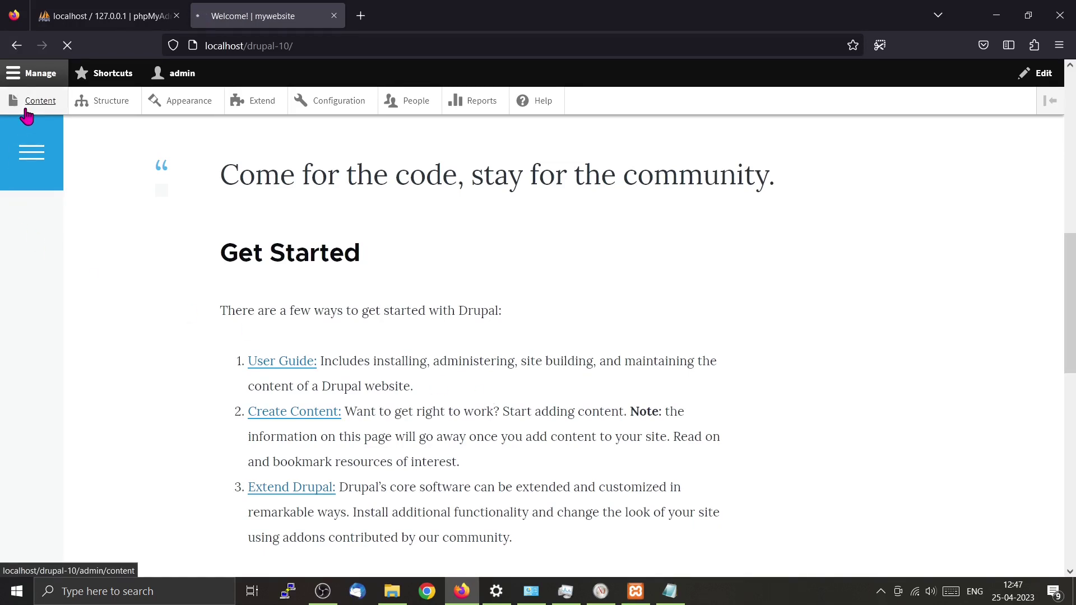
left_click(101, 260)
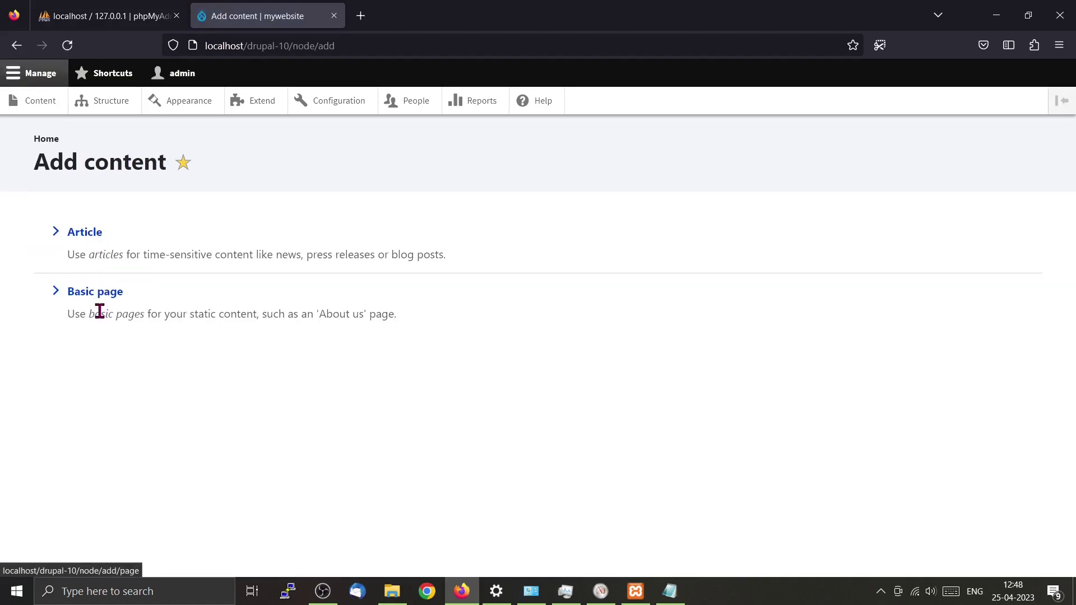
Create a new Article titled 'my article'.
left_click(83, 233)
left_click(190, 200)
type("my a")
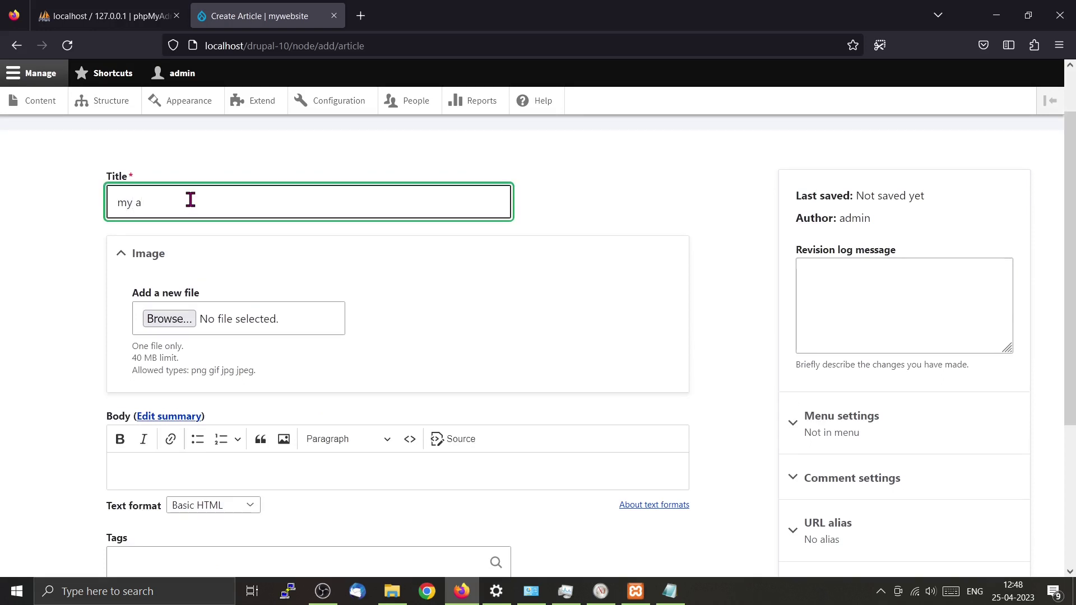
type("rticle")
Switch the body format to Full HTML and type 'helloo' followed by a new line.
scroll(332, 252, "down", 3)
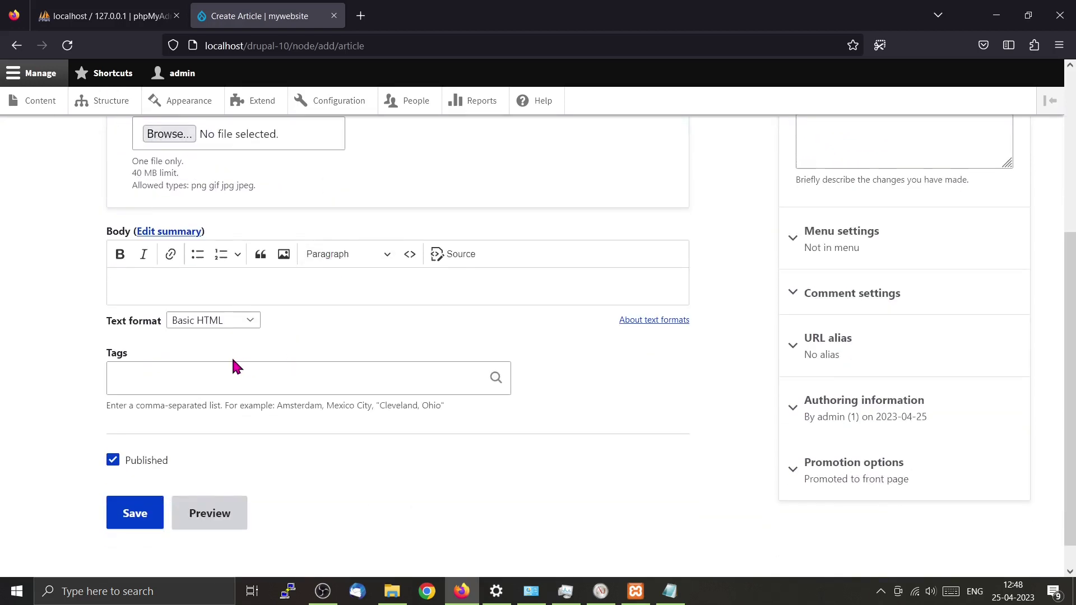
left_click(249, 325)
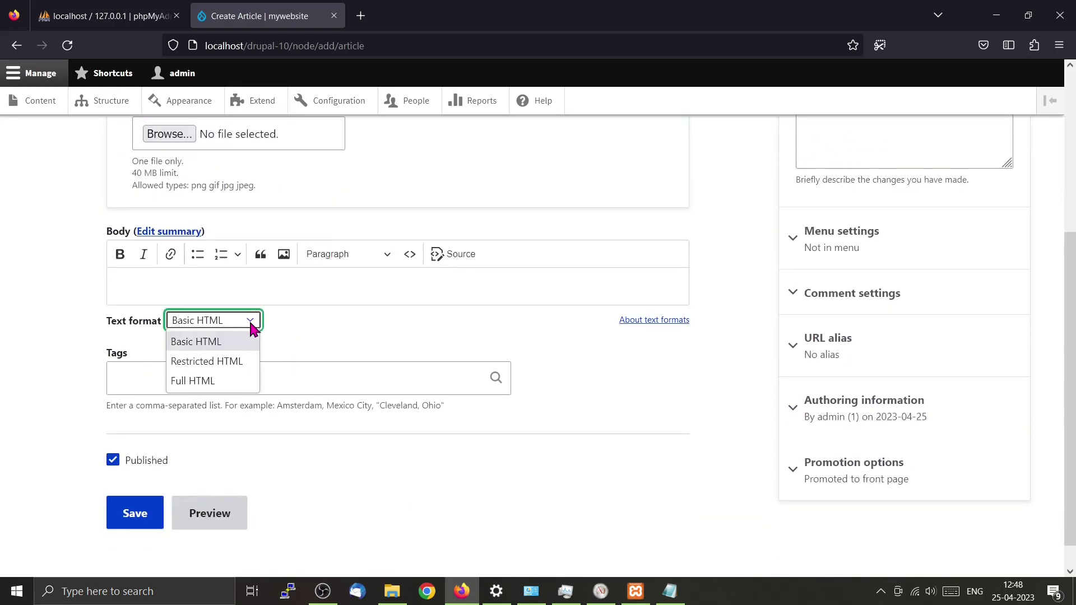
left_click(237, 381)
left_click(187, 293)
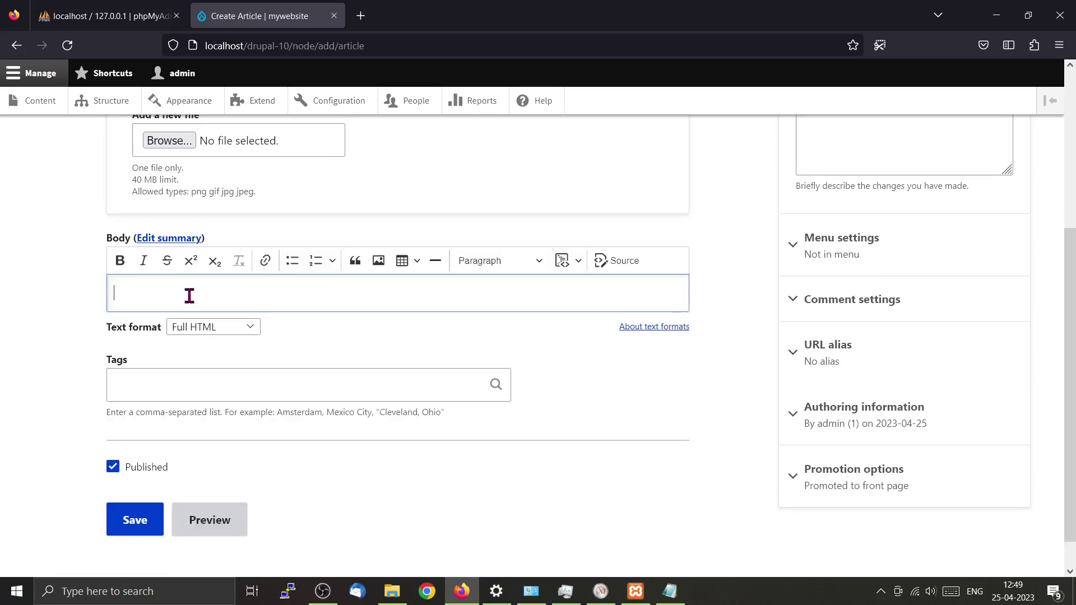
type("helloo")
key("Return")
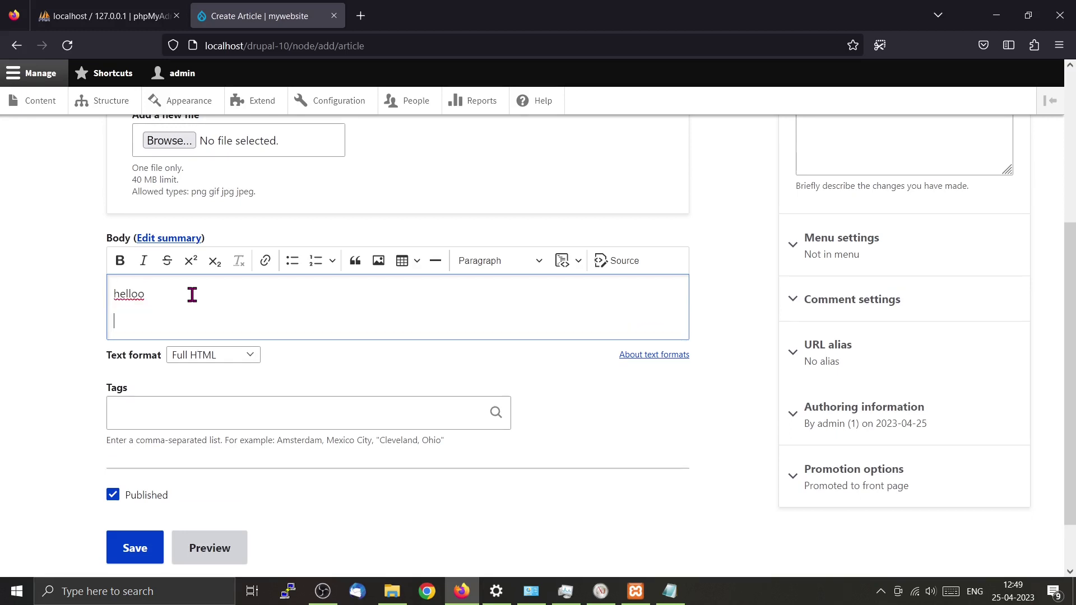
Insert the 7805-pin.jpeg image into the article body.
left_click(379, 260)
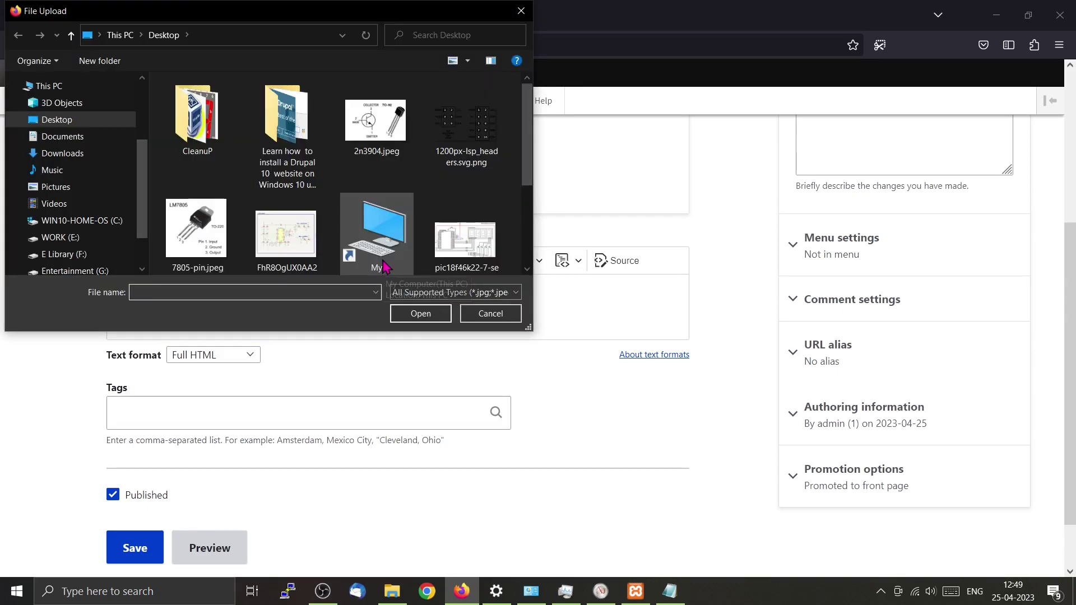
left_click(230, 260)
left_click(416, 315)
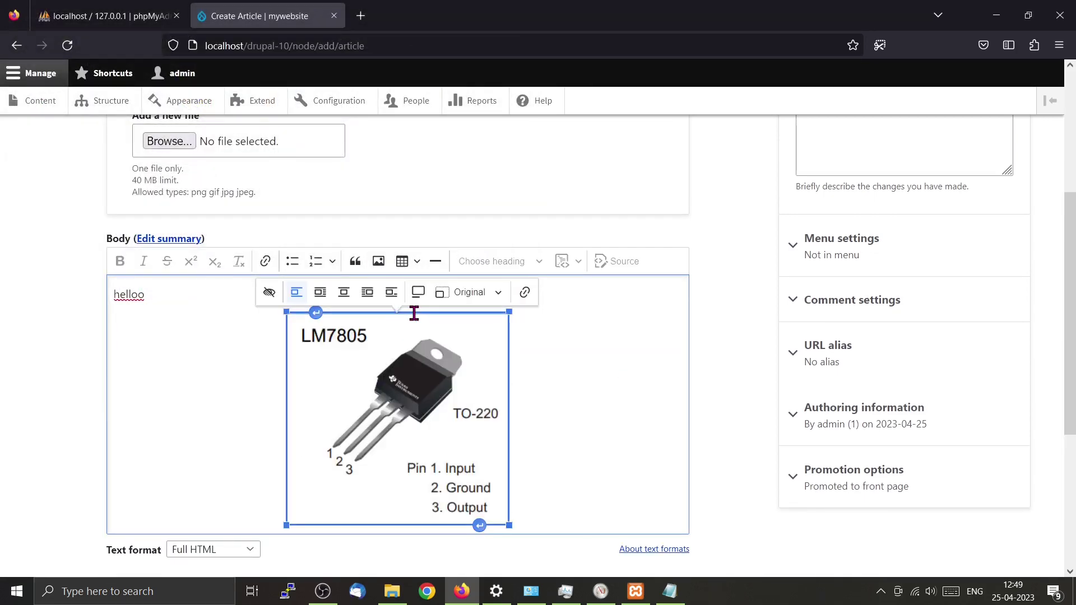
Skip the alt text and align the image left with text wrapping.
scroll(414, 311, "down", 1)
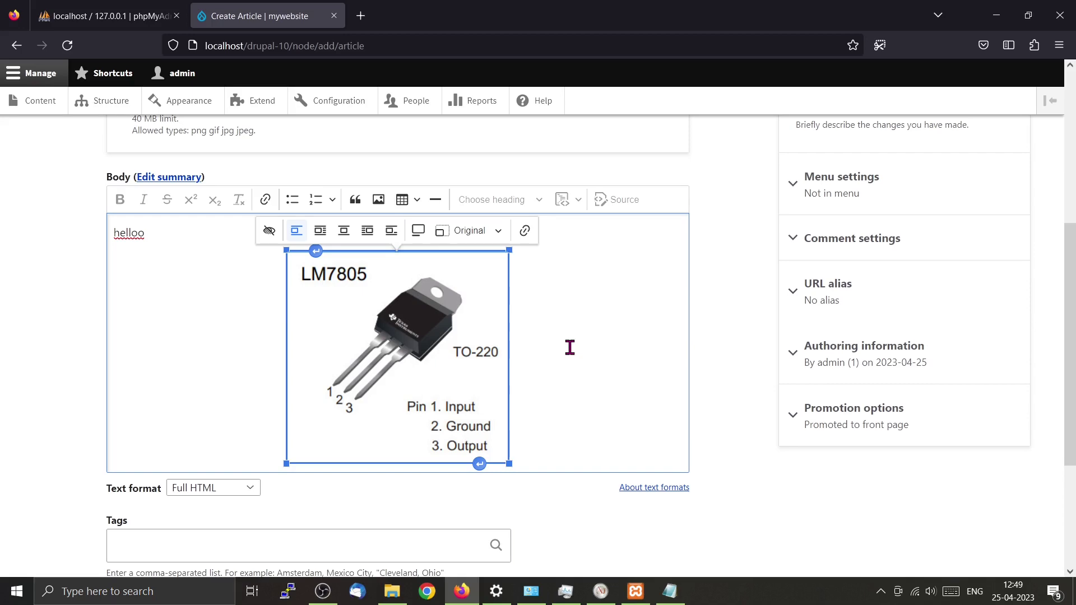
scroll(569, 347, "down", 3)
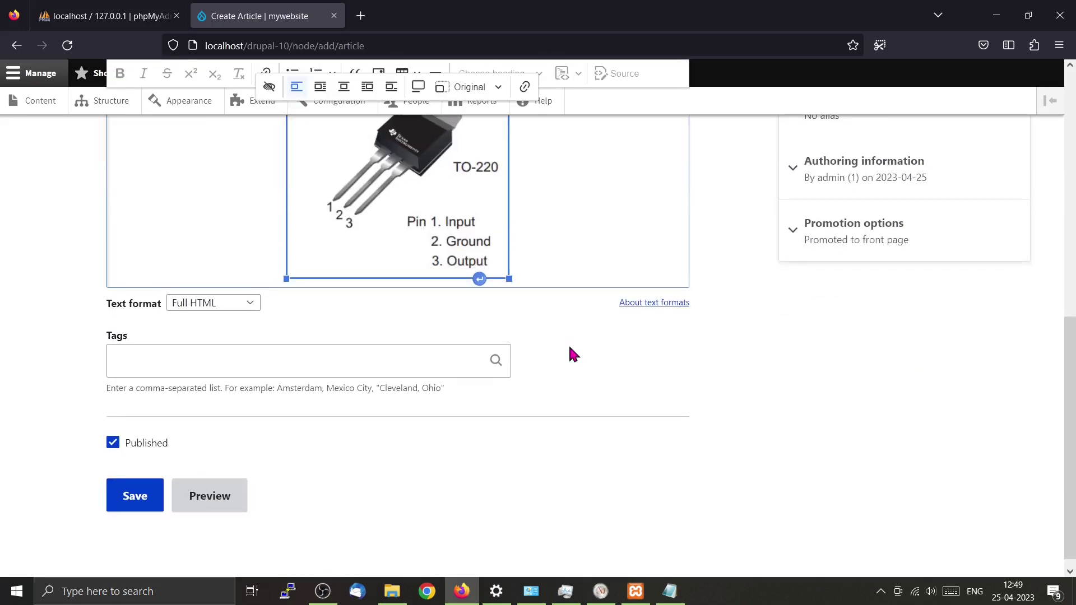
scroll(569, 347, "up", 2)
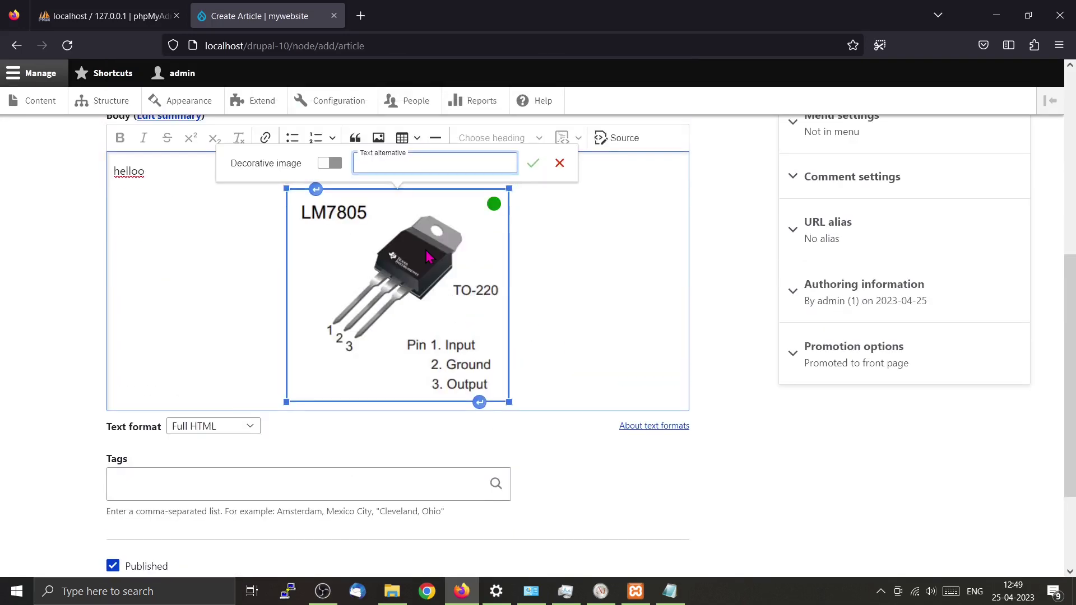
left_click(401, 307)
left_click(320, 169)
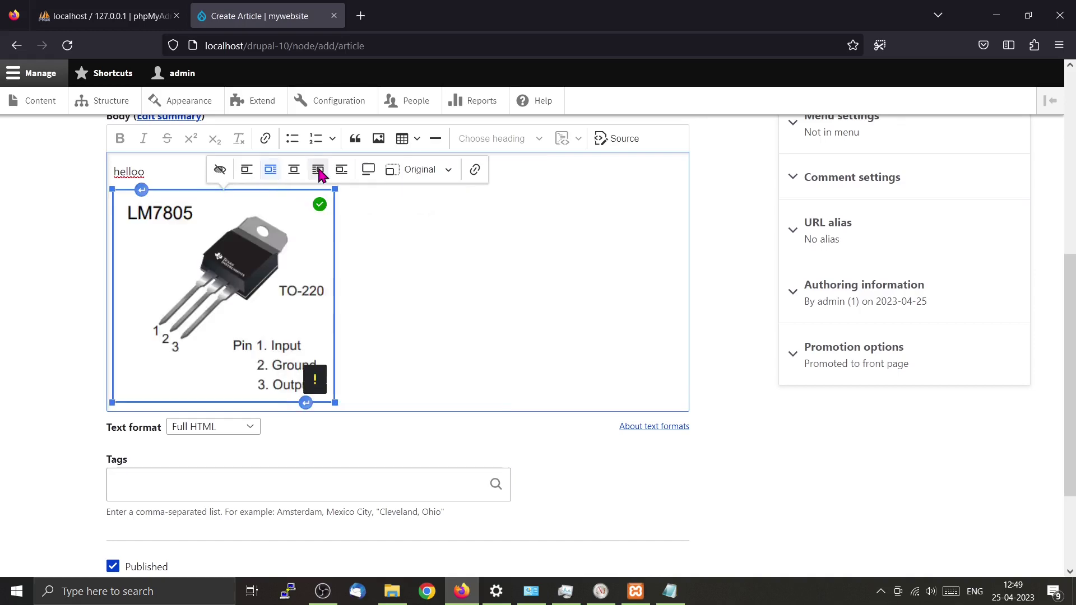
left_click(368, 342)
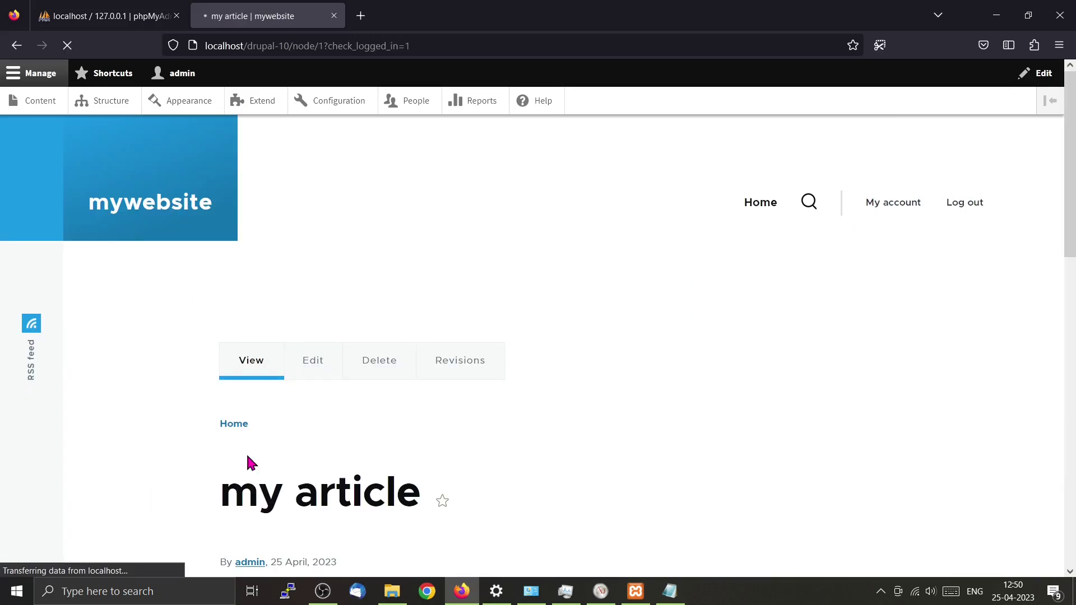
Scroll through the published 'my article' page to check the helloo text and LM7805 pin diagram.
scroll(288, 448, "down", 7)
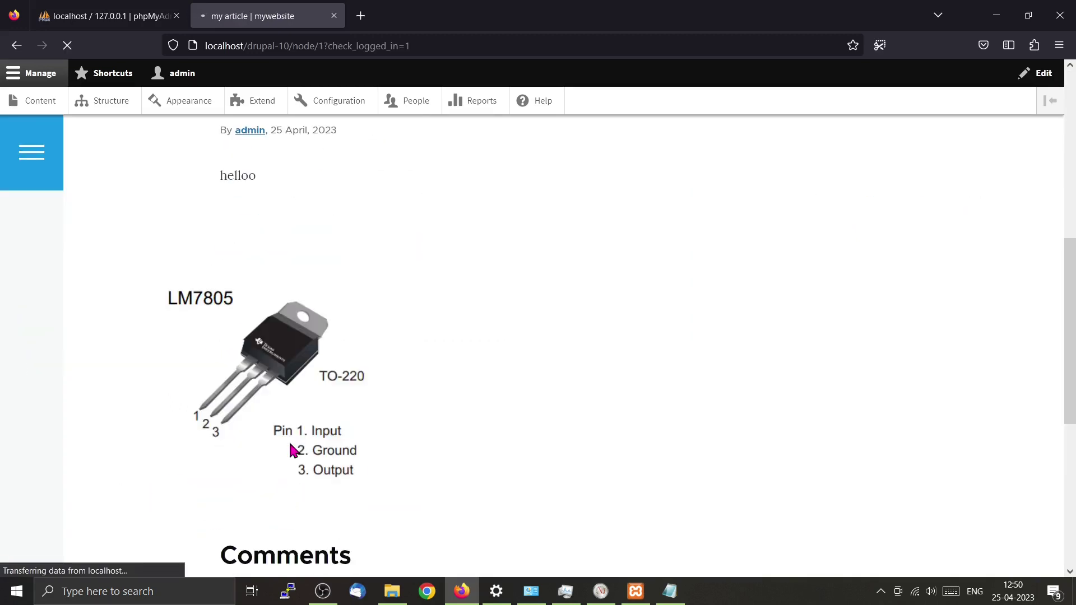
scroll(292, 450, "down", 3)
scroll(293, 449, "up", 5)
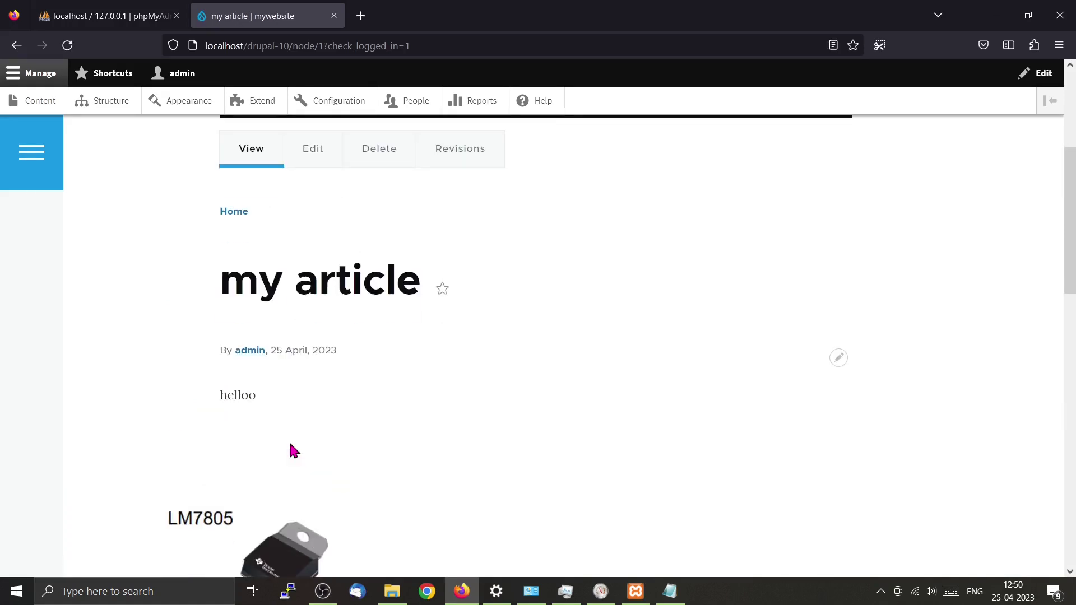
scroll(291, 448, "down", 3)
scroll(291, 450, "down", 10)
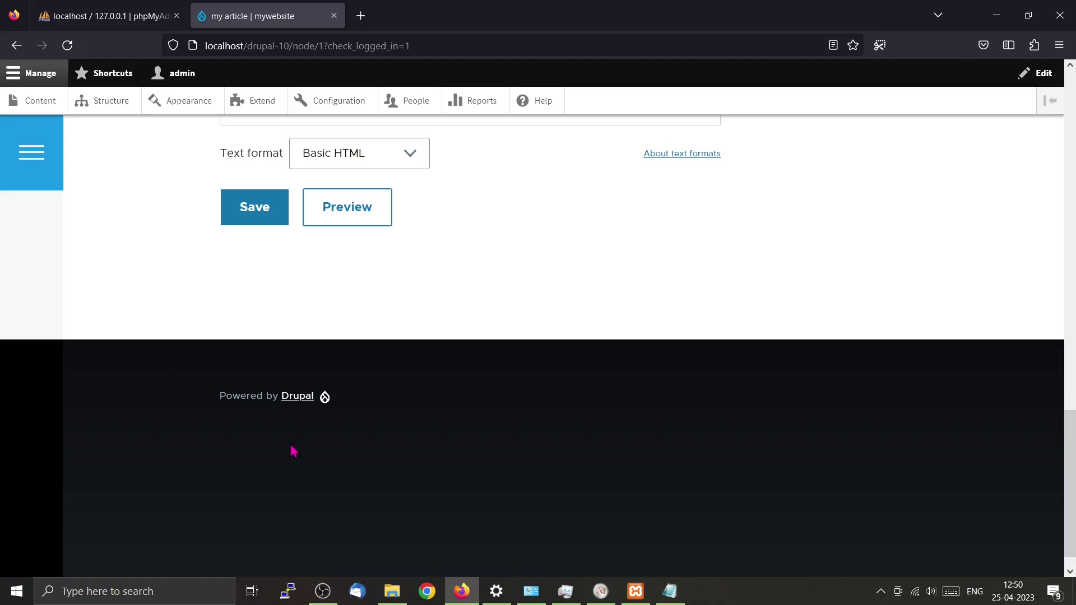
scroll(293, 450, "up", 12)
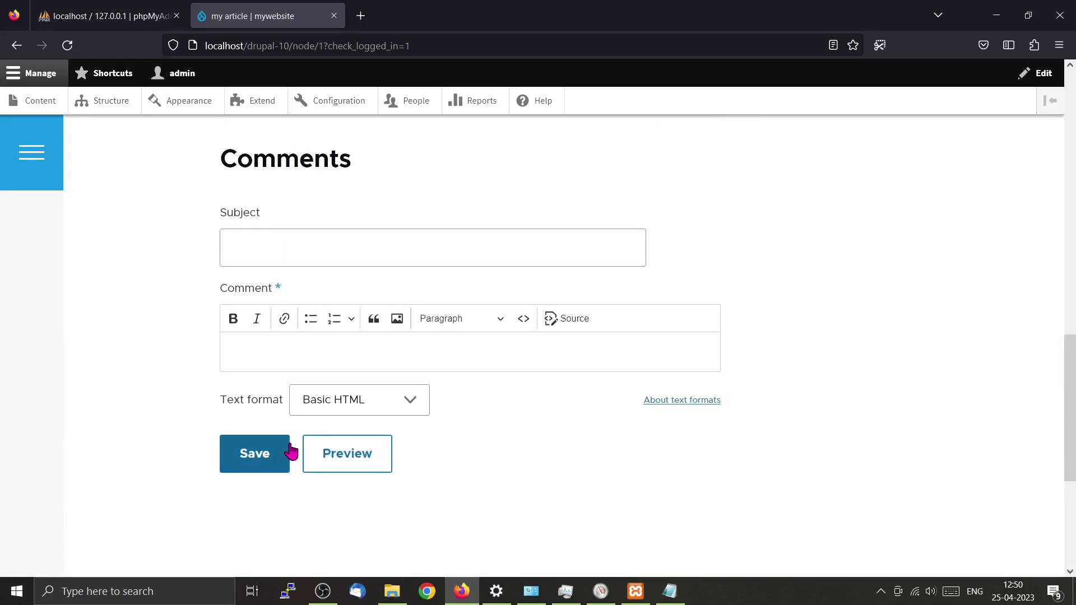